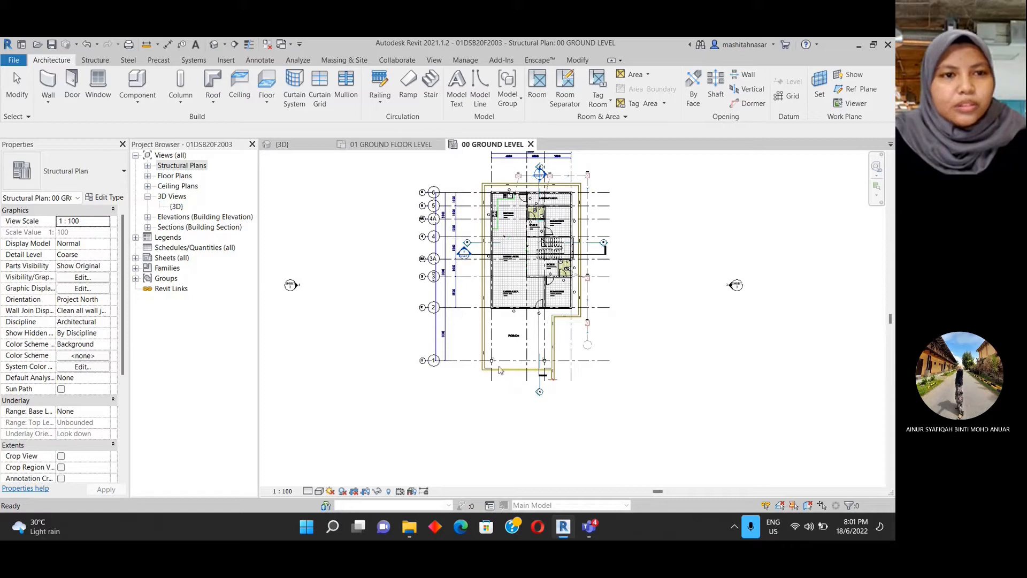
pyautogui.press('Escape')
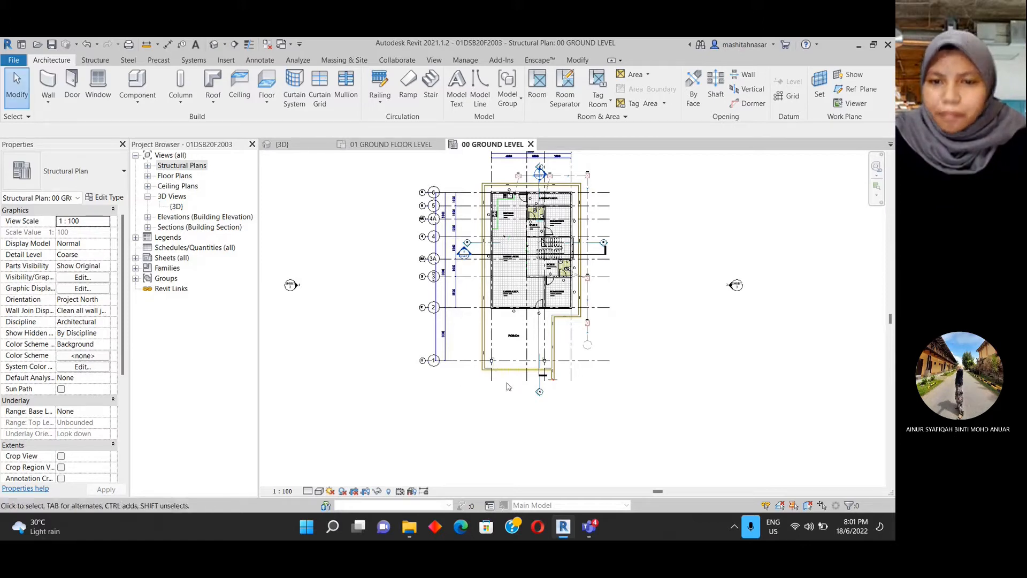
pyautogui.moveTo(604, 329); pyautogui.dragTo(573, 350, button='middle')
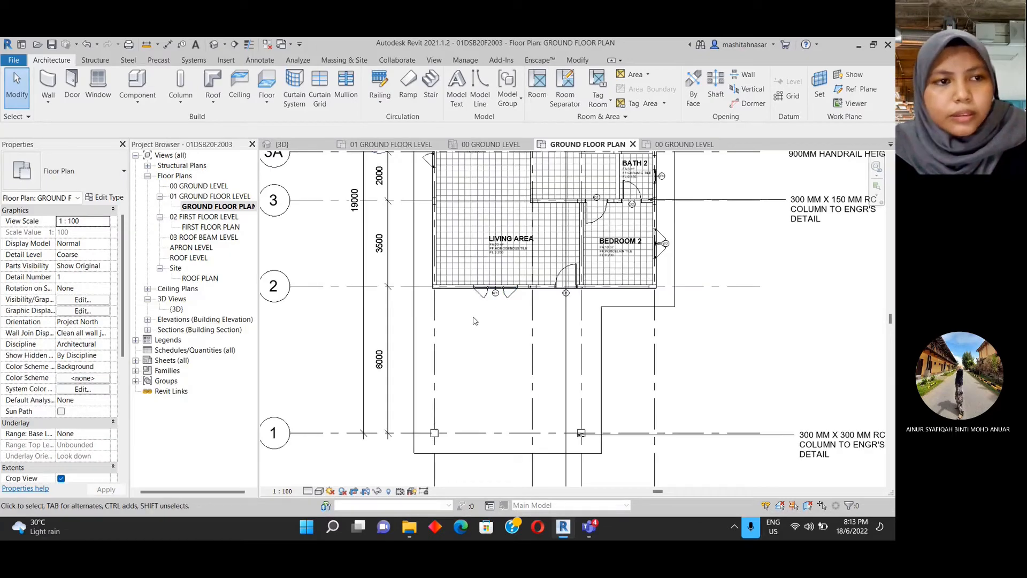
# - Start an architectural wall using the Storefront curtain wall type in the ground floor plan
pyautogui.click(49, 100)
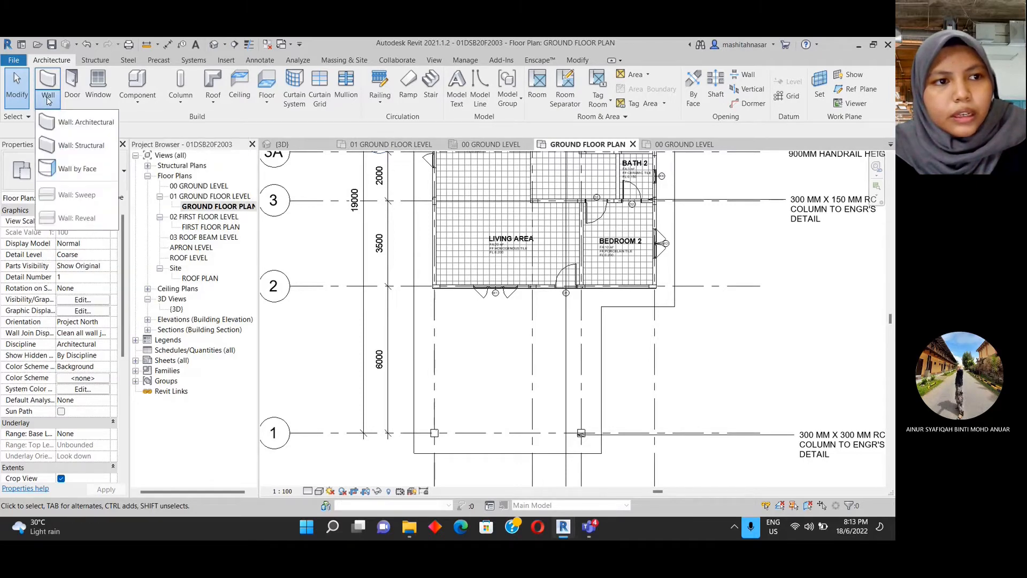
pyautogui.click(69, 123)
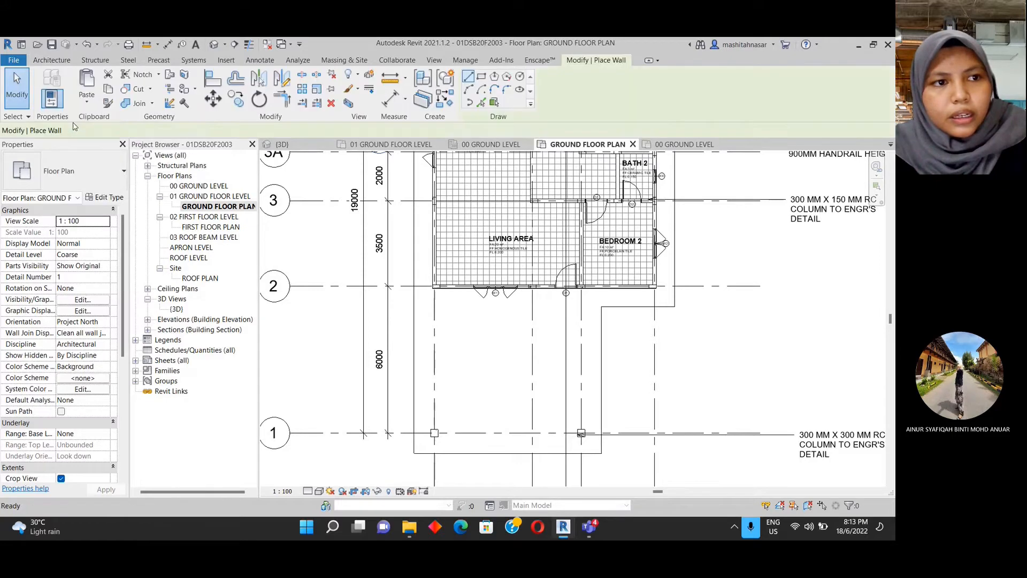
pyautogui.click(108, 168)
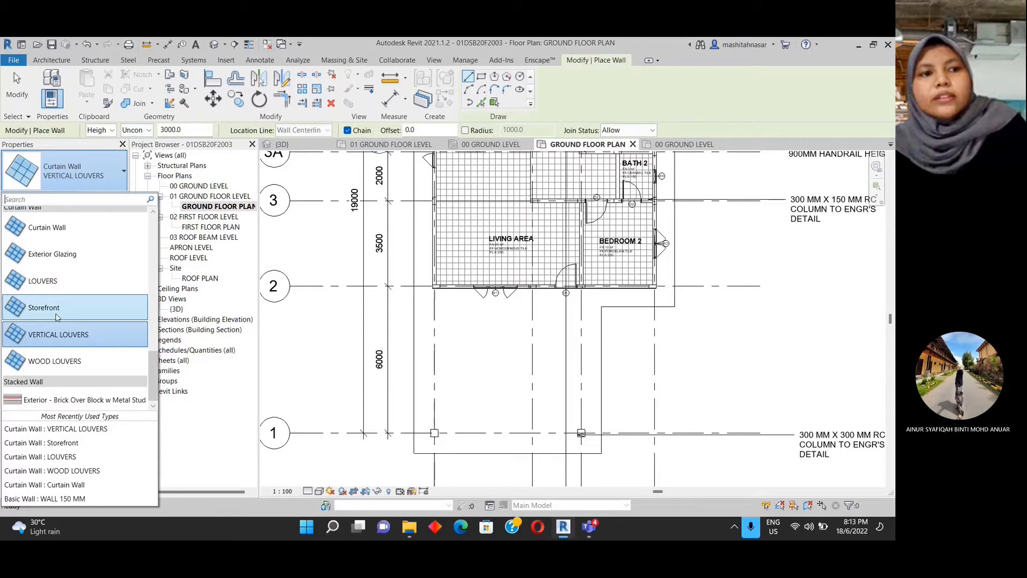
pyautogui.scroll(1, 56, 319)
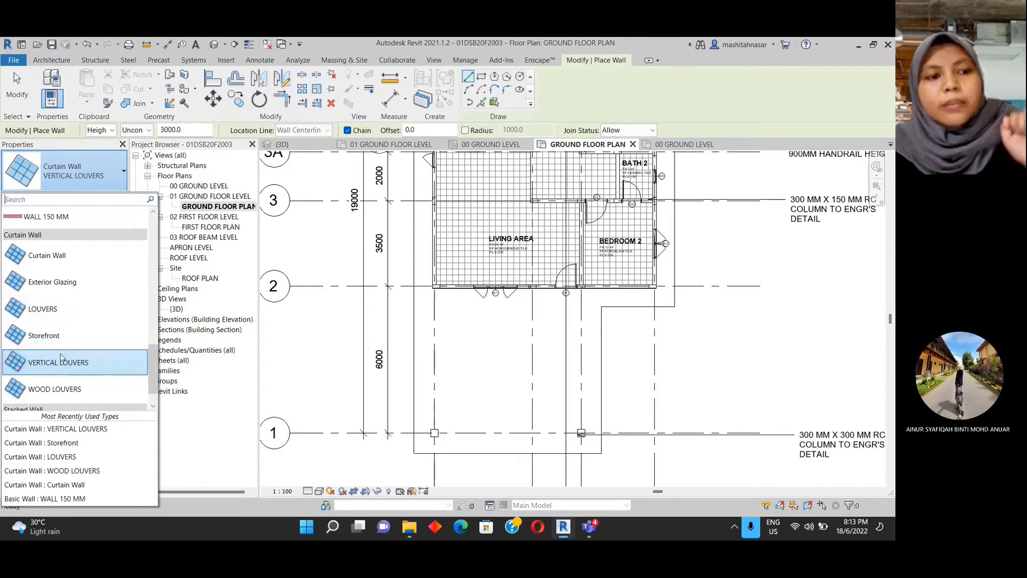
pyautogui.click(58, 337)
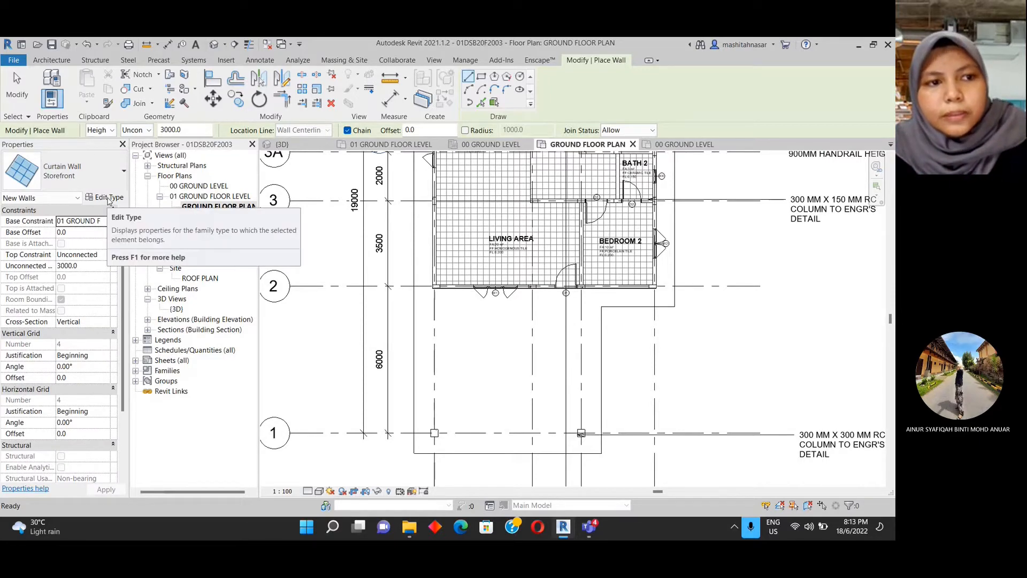
# - Duplicate the Storefront curtain wall type under the name WOOD LOUVERSS
pyautogui.click(110, 201)
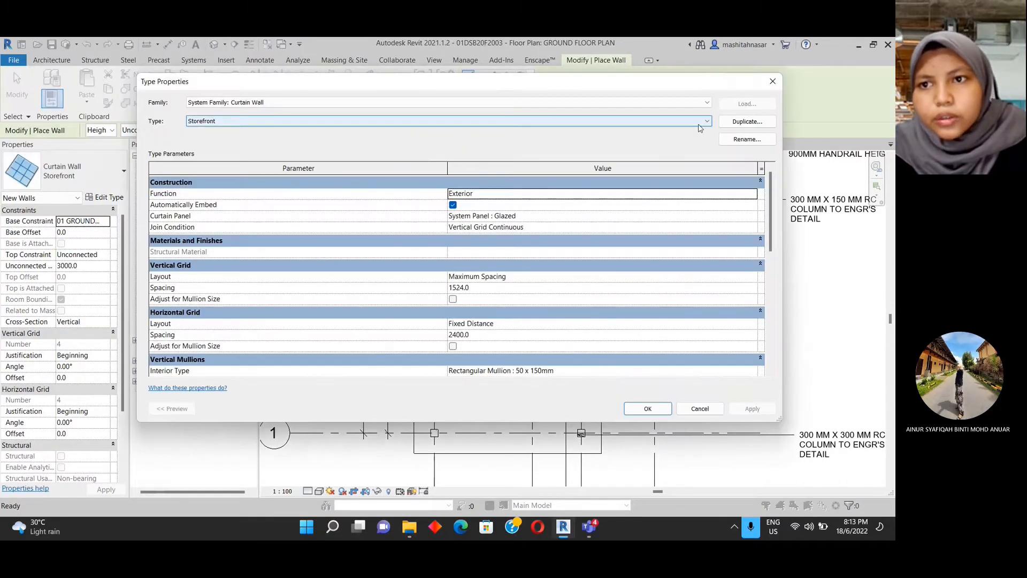
pyautogui.click(747, 122)
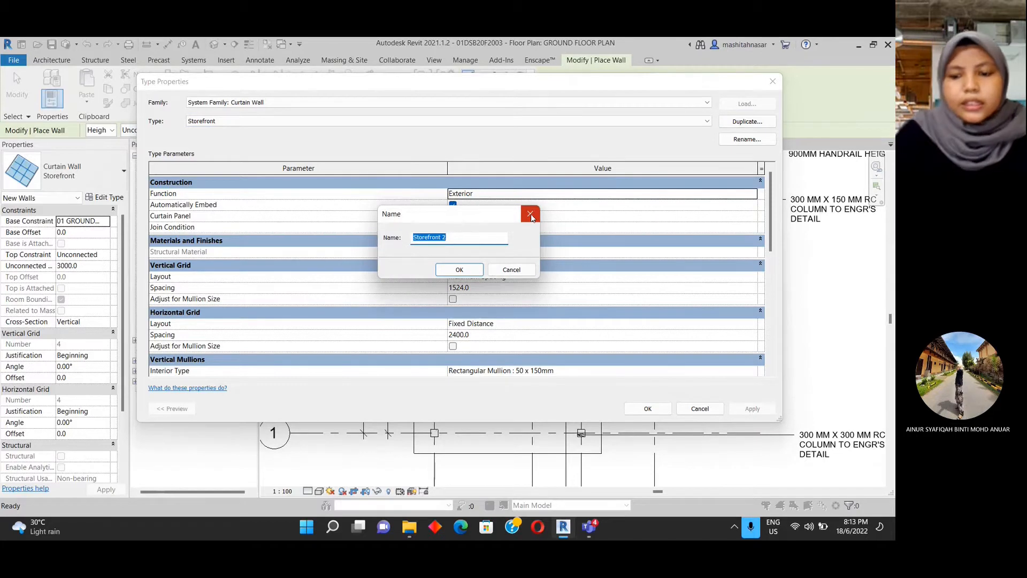
pyautogui.press('BackSpace')
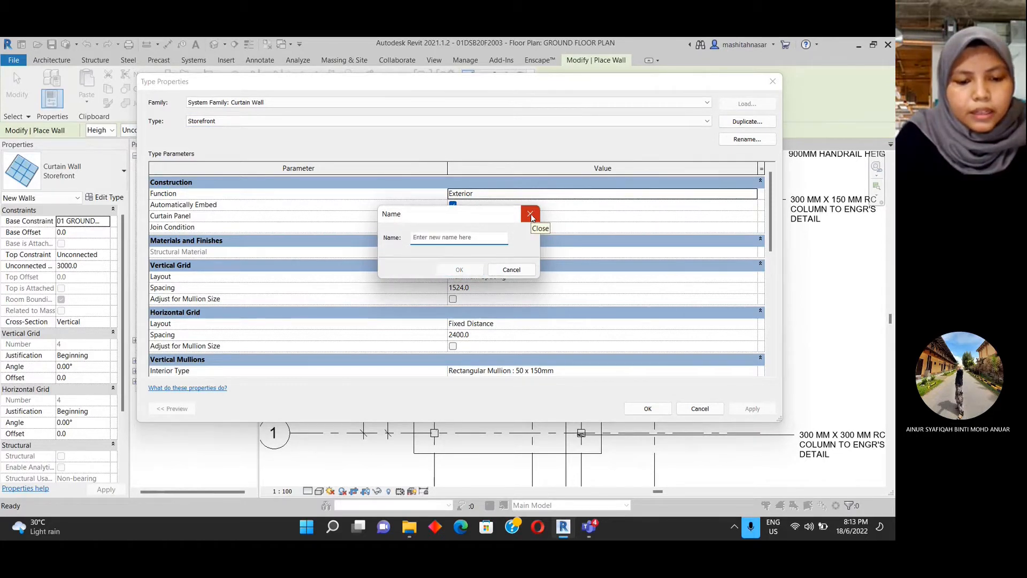
pyautogui.write('LOUVERS')
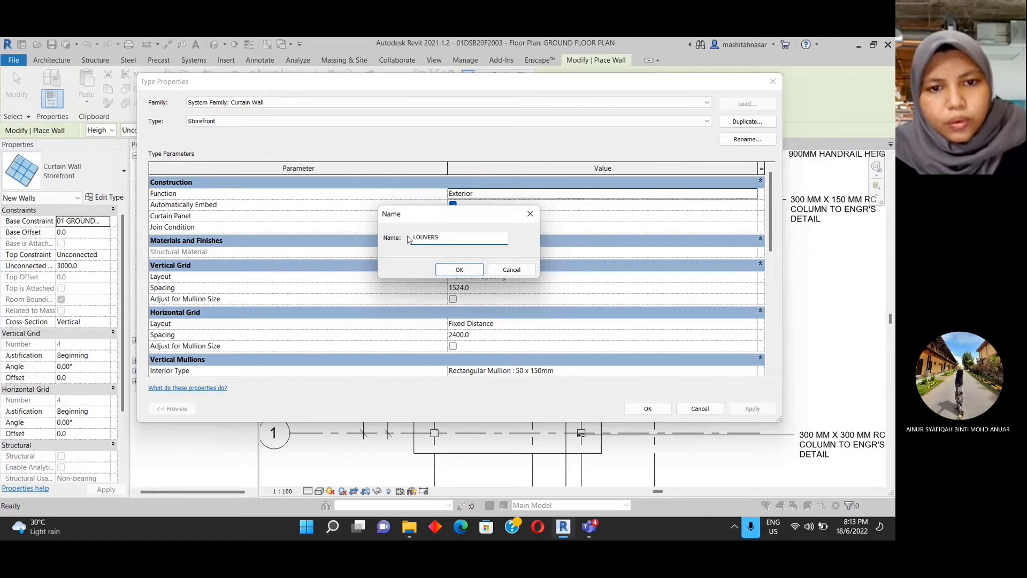
pyautogui.write('WOOD LOUVER')
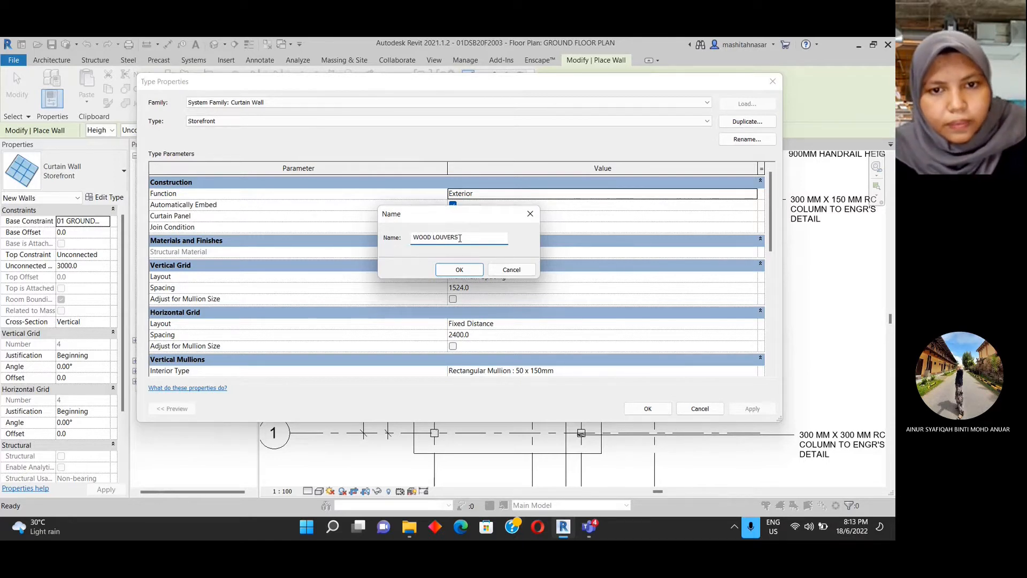
pyautogui.write('S')
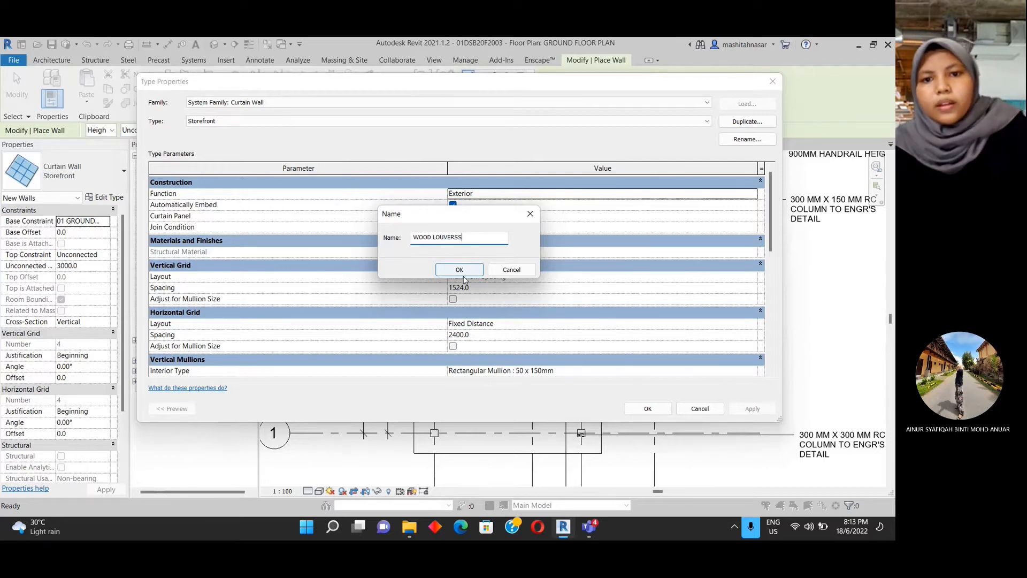
pyautogui.click(462, 273)
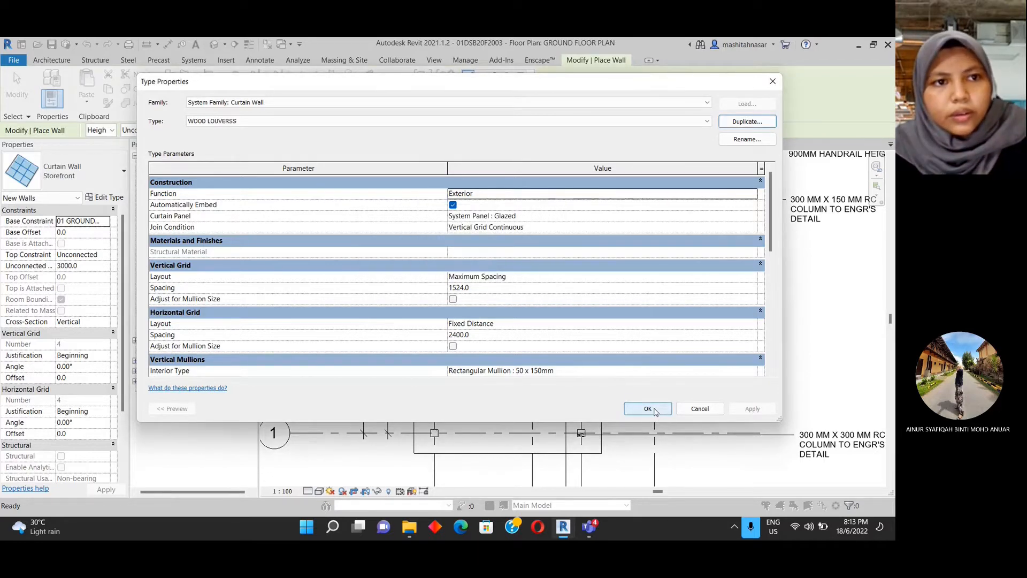
pyautogui.click(648, 409)
# - Draw a WOOD LOUVERSS curtain wall along the outer face of the front wall, from the living area corner to the bedroom 2 corner
pyautogui.scroll(3, 454, 288)
pyautogui.scroll(5, 453, 288)
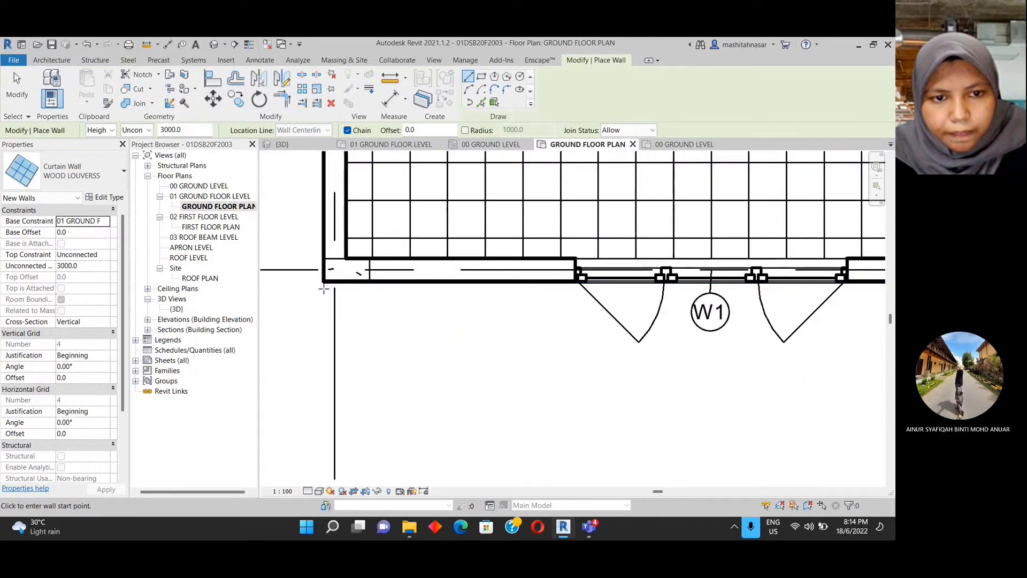
pyautogui.click(326, 289)
pyautogui.scroll(-4, 394, 291)
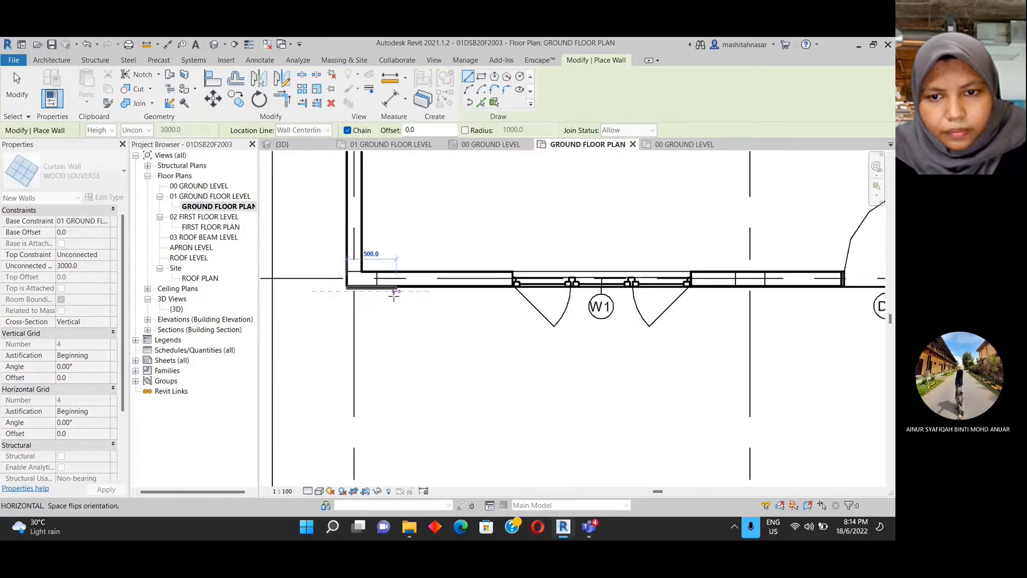
pyautogui.moveTo(611, 307); pyautogui.dragTo(418, 316, button='middle')
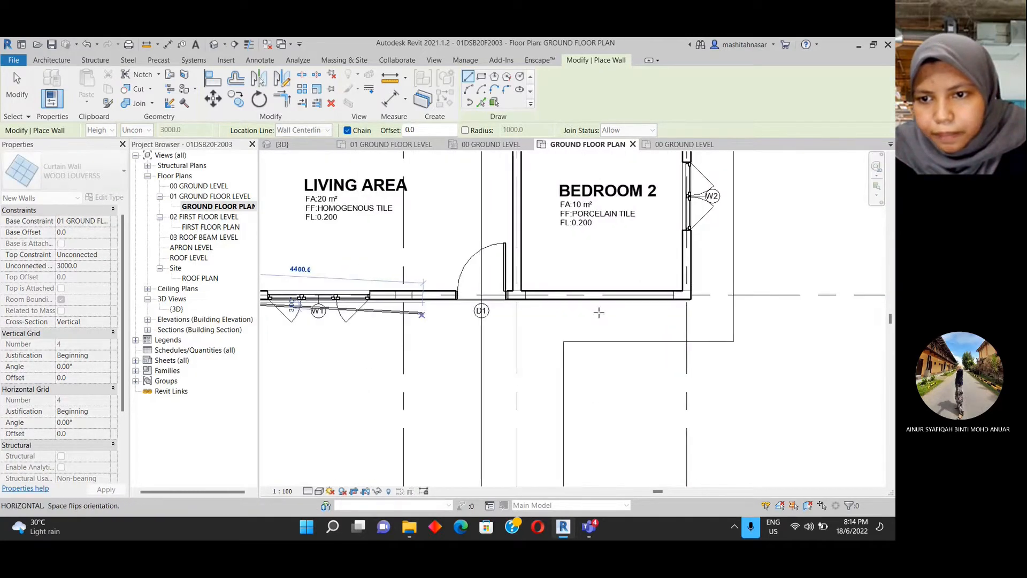
pyautogui.scroll(4, 690, 306)
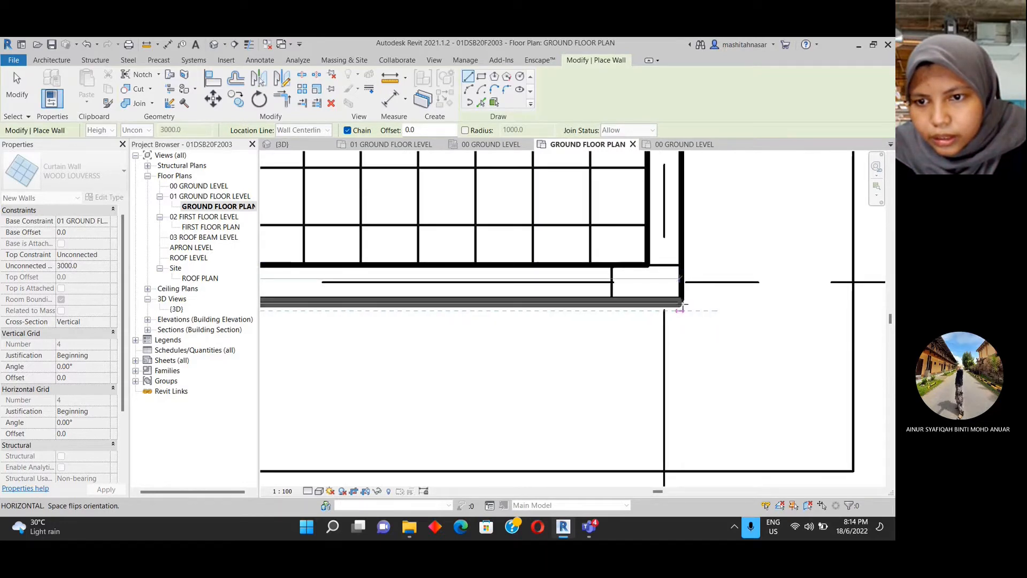
pyautogui.click(680, 309)
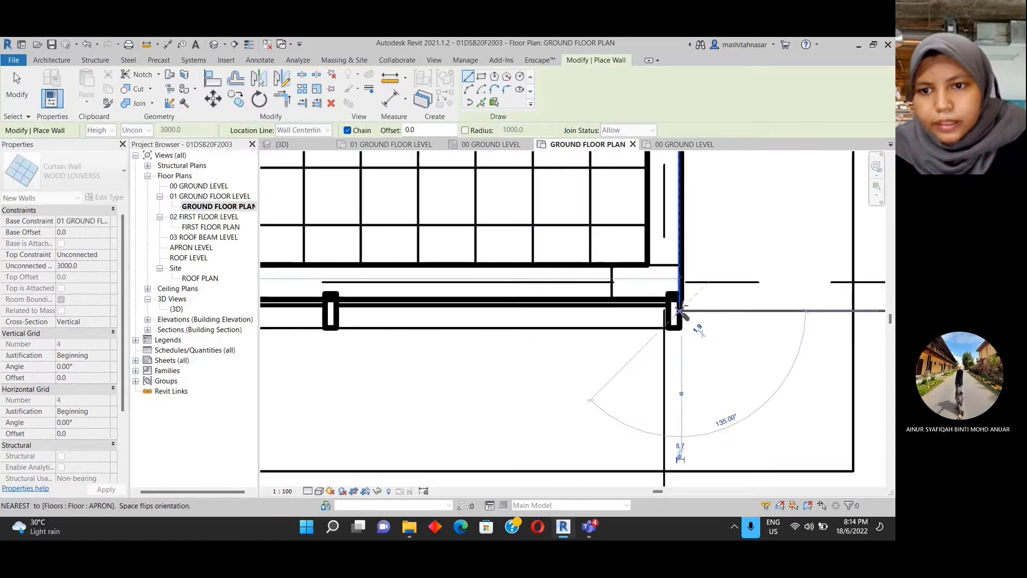
pyautogui.scroll(-3, 680, 308)
pyautogui.scroll(-4, 385, 327)
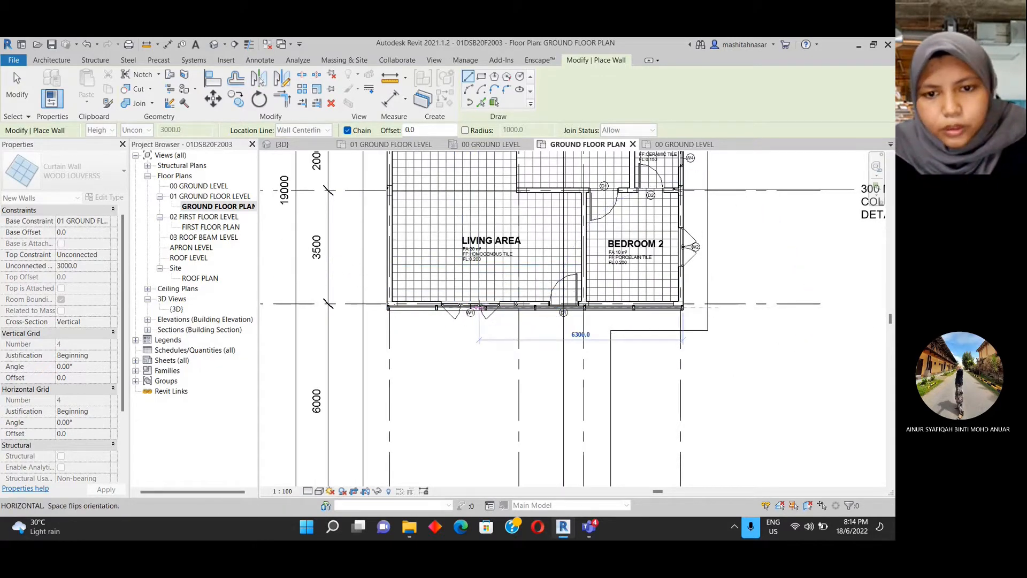
pyautogui.scroll(2, 498, 318)
pyautogui.press('Escape')
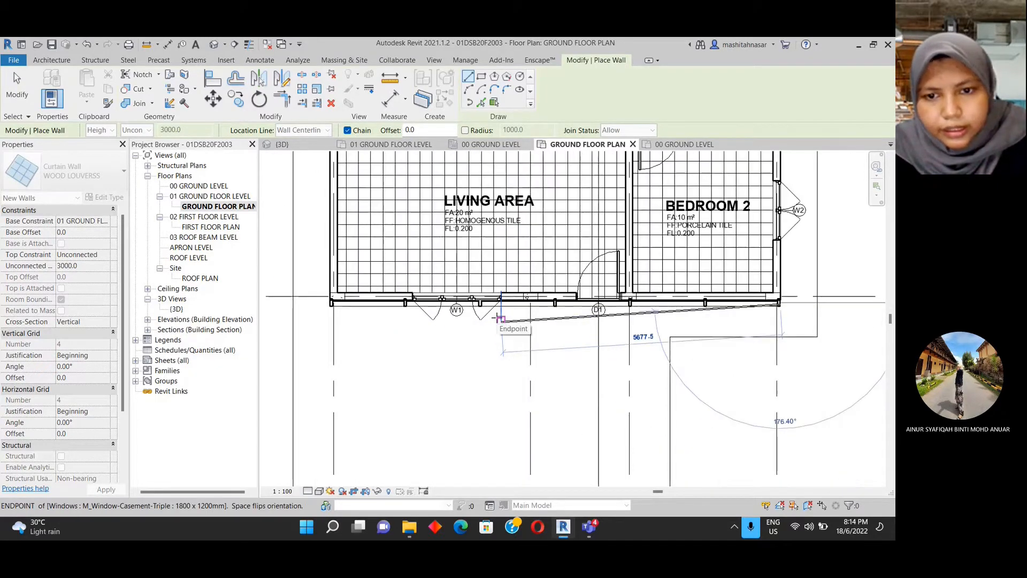
pyautogui.press('Escape')
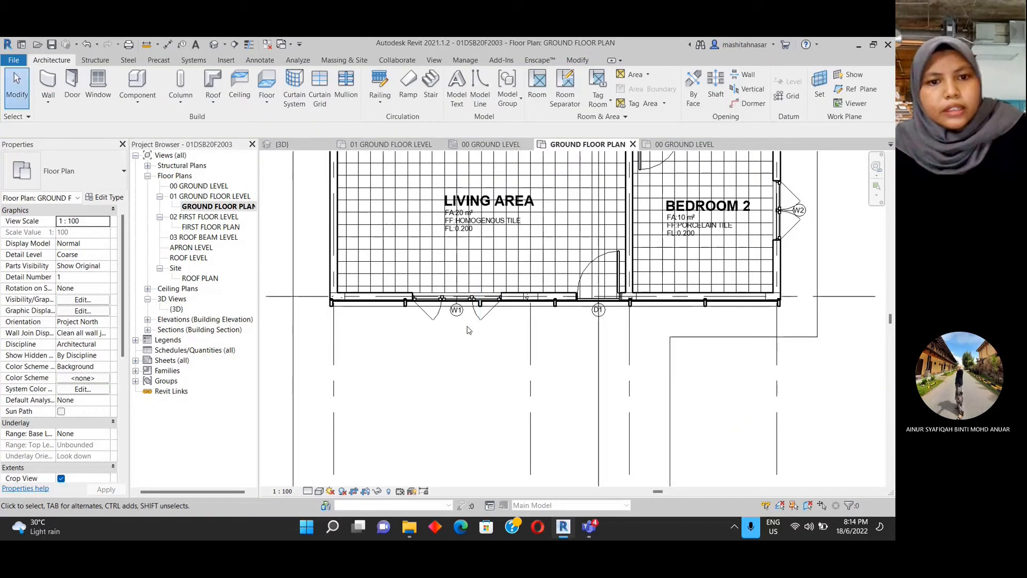
# - Move the new curtain wall horizontally about 17200 mm away from the house, past the grid 2 bubble
pyautogui.click(381, 313)
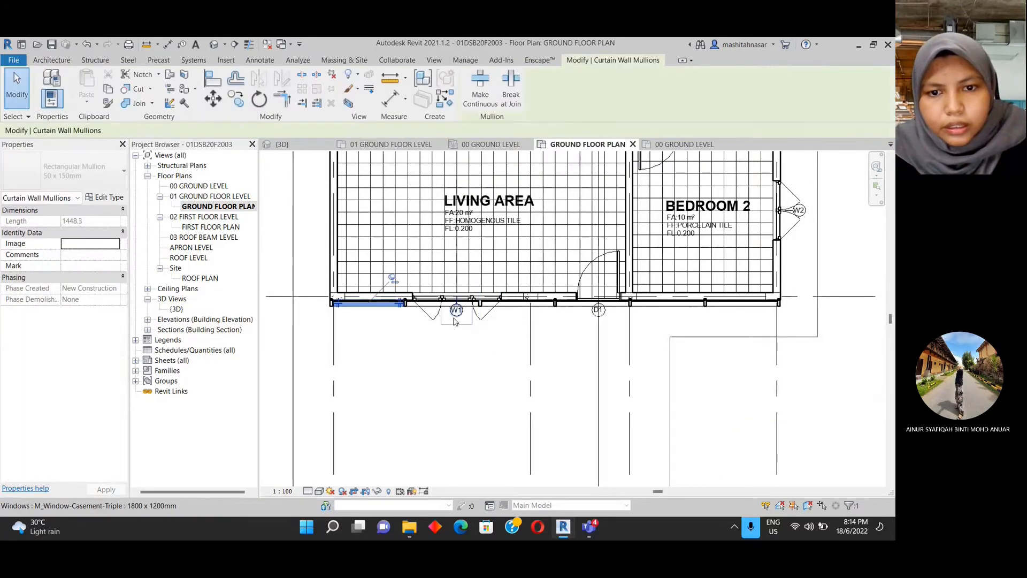
pyautogui.press('Escape')
pyautogui.click(428, 304)
pyautogui.scroll(-2, 449, 325)
pyautogui.moveTo(435, 329); pyautogui.dragTo(612, 323, button='middle')
pyautogui.click(213, 98)
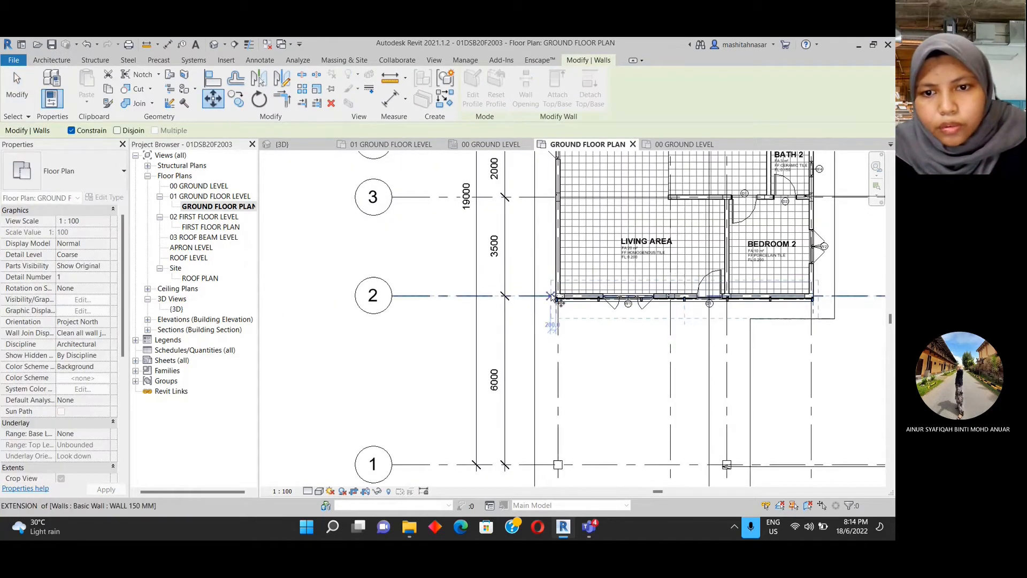
pyautogui.click(557, 298)
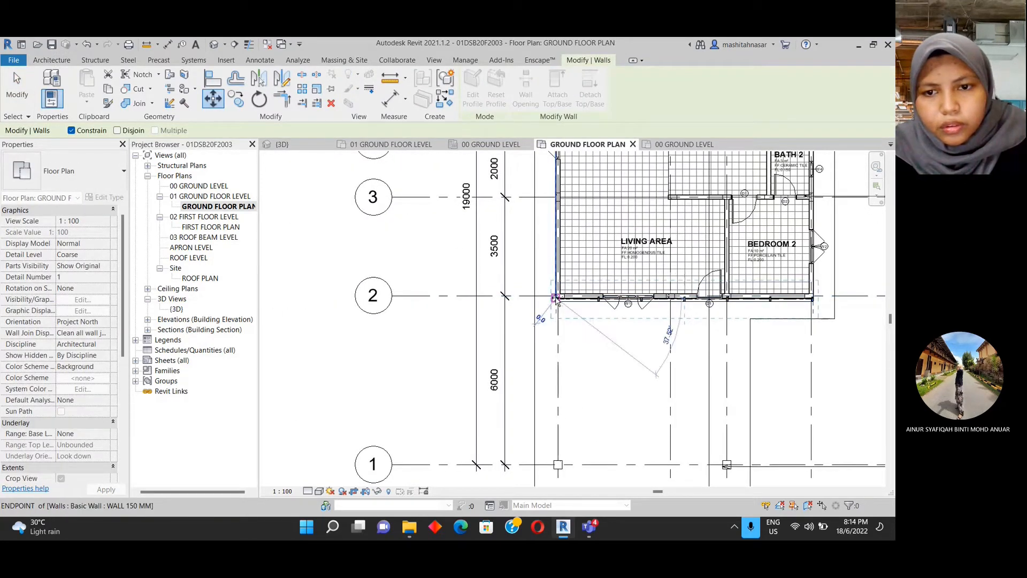
pyautogui.moveTo(488, 311); pyautogui.dragTo(546, 304, button='middle')
pyautogui.scroll(-3, 546, 304)
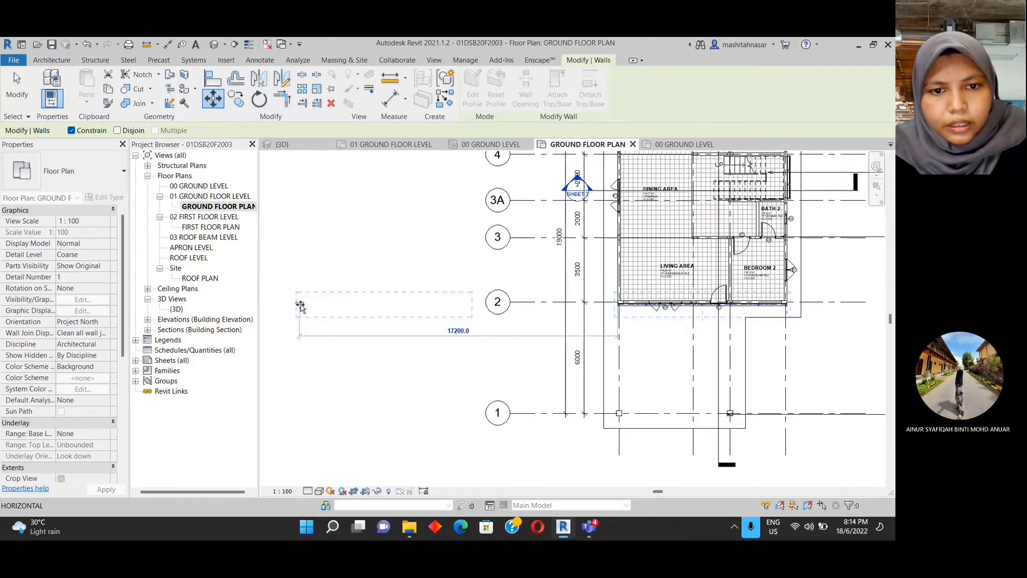
pyautogui.click(298, 303)
pyautogui.scroll(2, 435, 323)
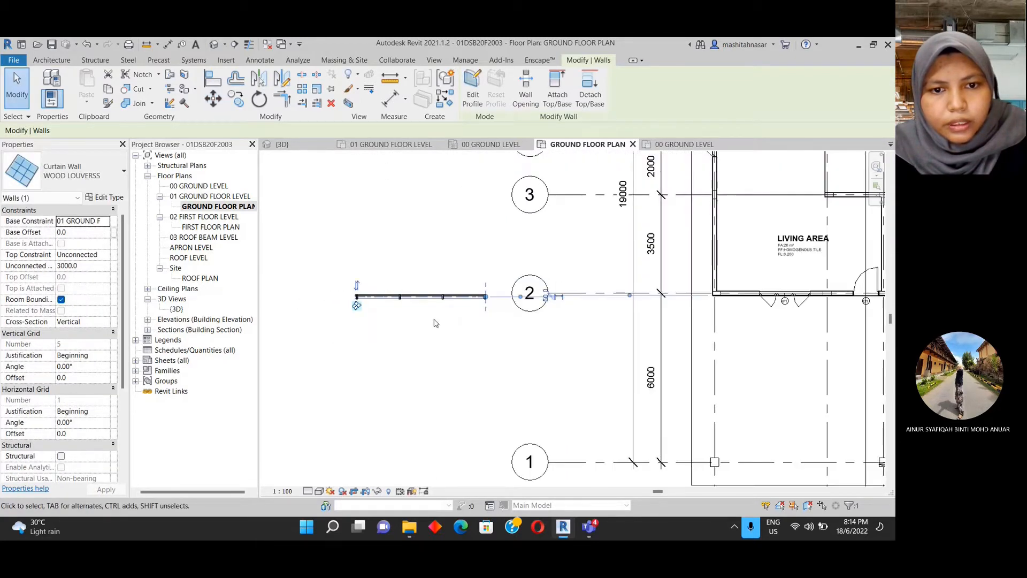
pyautogui.click(435, 322)
# - Open the default 3D view and examine the relocated curtain wall beside the house up close
pyautogui.scroll(4, 434, 315)
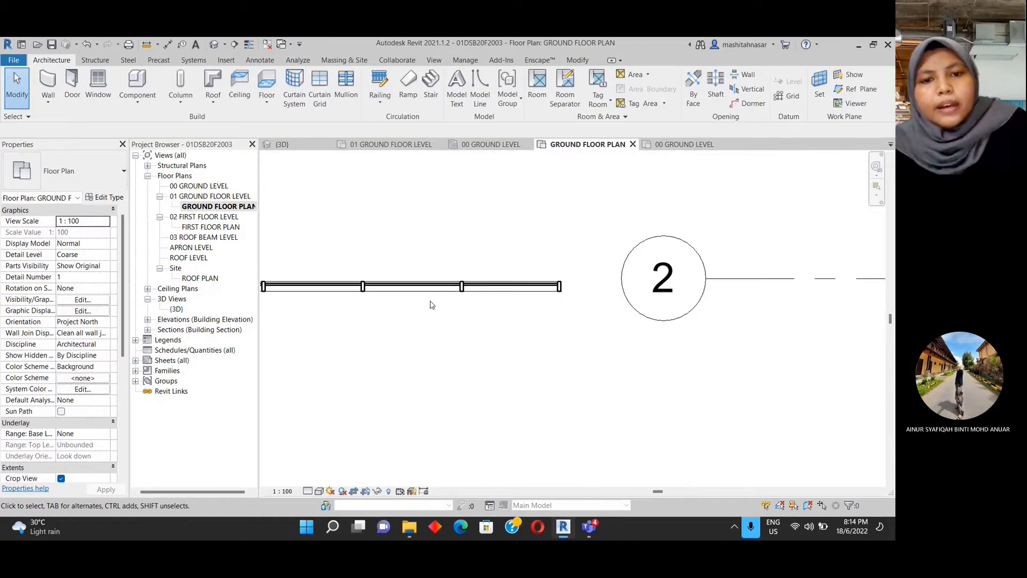
pyautogui.moveTo(432, 305); pyautogui.dragTo(447, 324, button='middle')
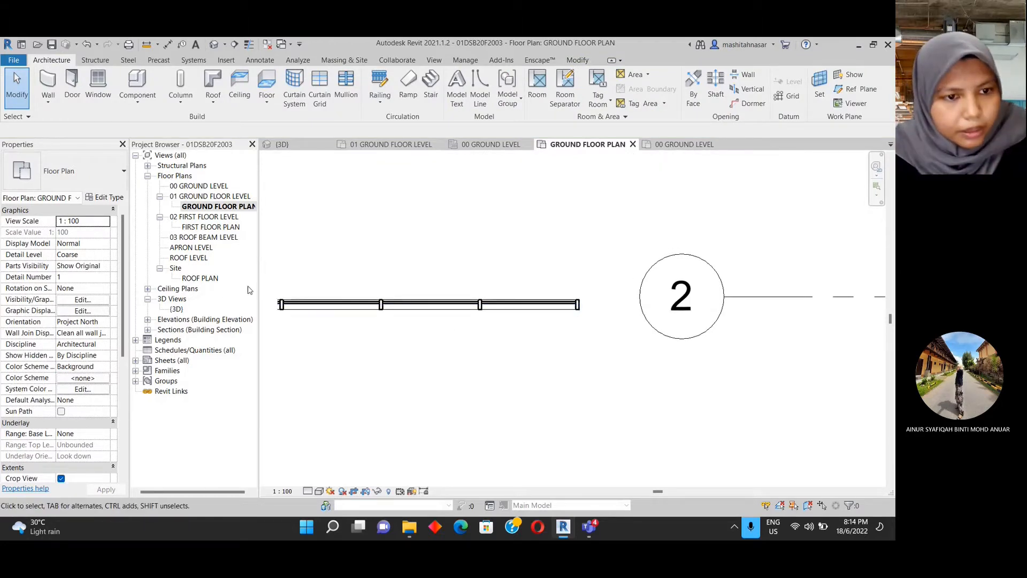
pyautogui.click(150, 300)
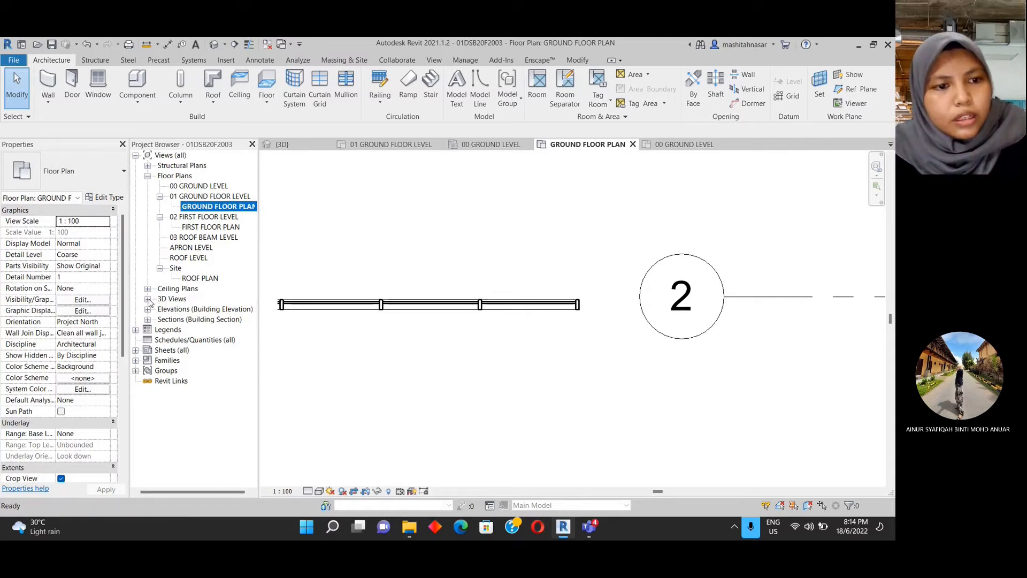
pyautogui.click(149, 299)
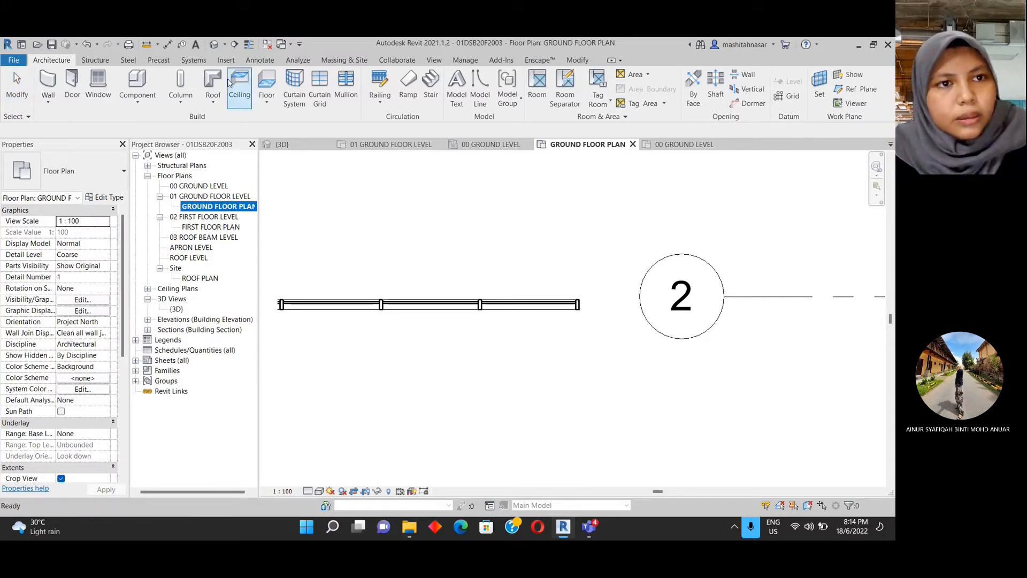
pyautogui.click(225, 45)
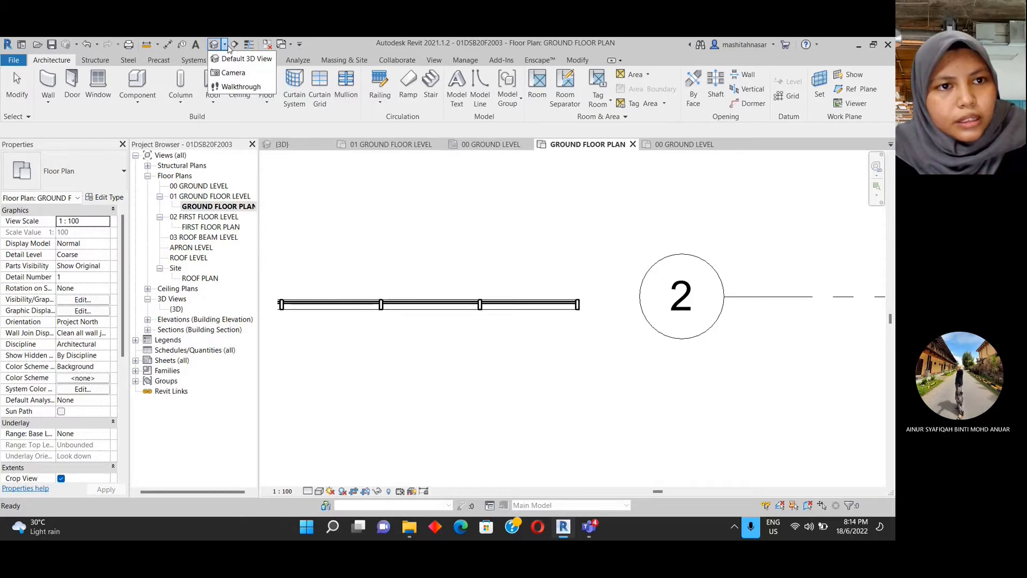
pyautogui.click(233, 60)
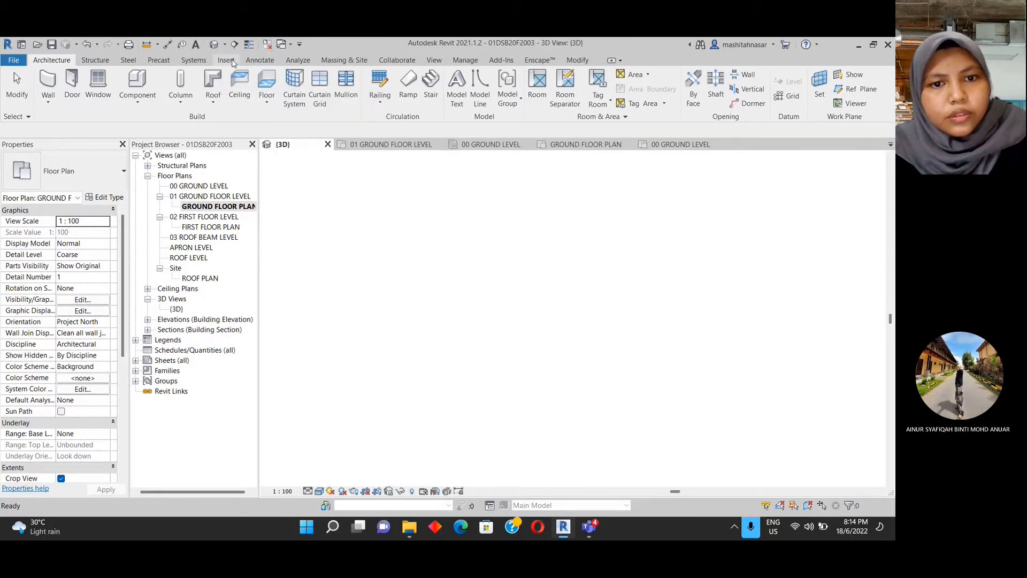
pyautogui.scroll(-2, 430, 289)
pyautogui.moveTo(439, 342); pyautogui.dragTo(469, 328, button='middle')
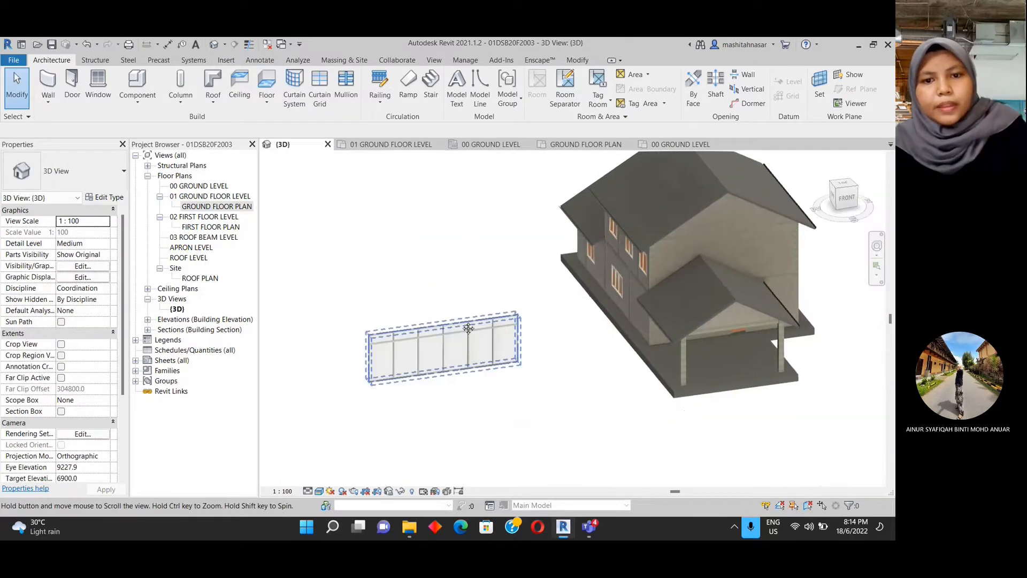
pyautogui.scroll(3, 420, 377)
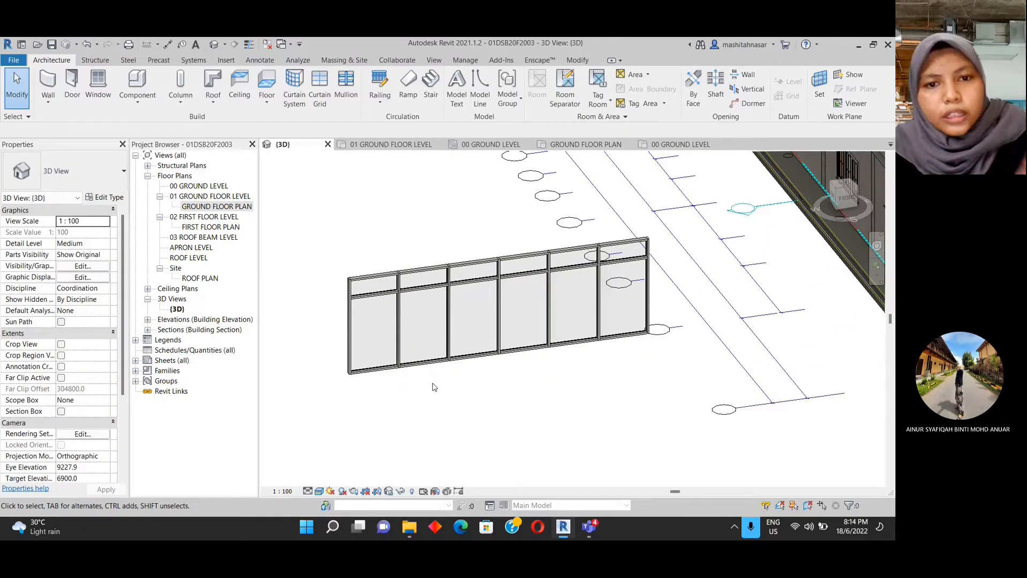
# - Examine the curtain wall's glazed panels and mullion frame from several angles
pyautogui.moveTo(433, 382)
pyautogui.mouseDown(button='middle')
pyautogui.moveTo(431, 396)
pyautogui.moveTo(440, 382)
pyautogui.mouseUp(button='middle')
pyautogui.keyDown('shift'); pyautogui.moveTo(439, 319); pyautogui.dragTo(411, 214, button='middle'); pyautogui.keyUp('shift')
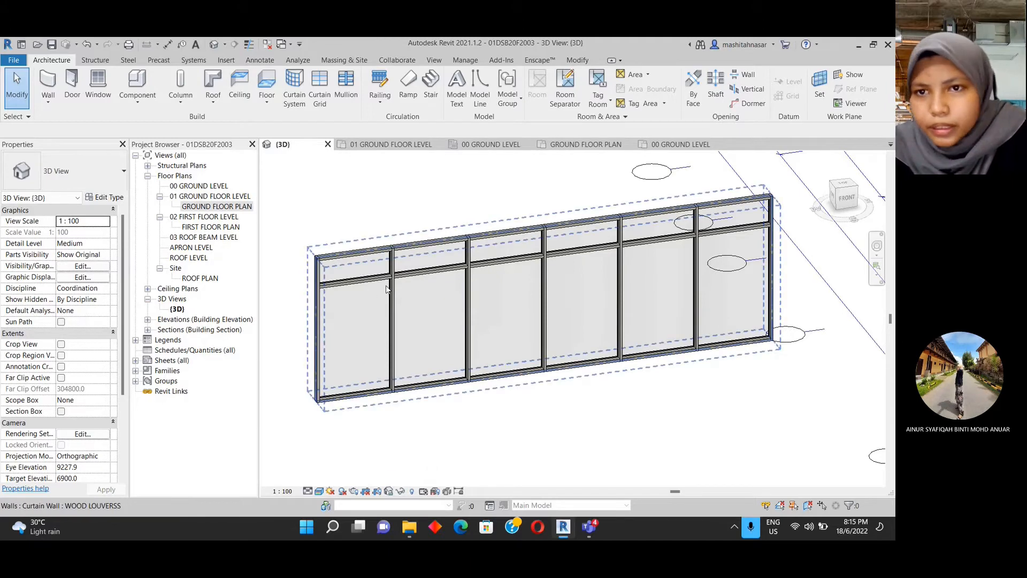
pyautogui.moveTo(384, 415)
pyautogui.mouseDown(button='middle')
pyautogui.moveTo(370, 417)
pyautogui.moveTo(397, 399)
pyautogui.moveTo(411, 428)
pyautogui.mouseUp(button='middle')
pyautogui.scroll(-3, 411, 427)
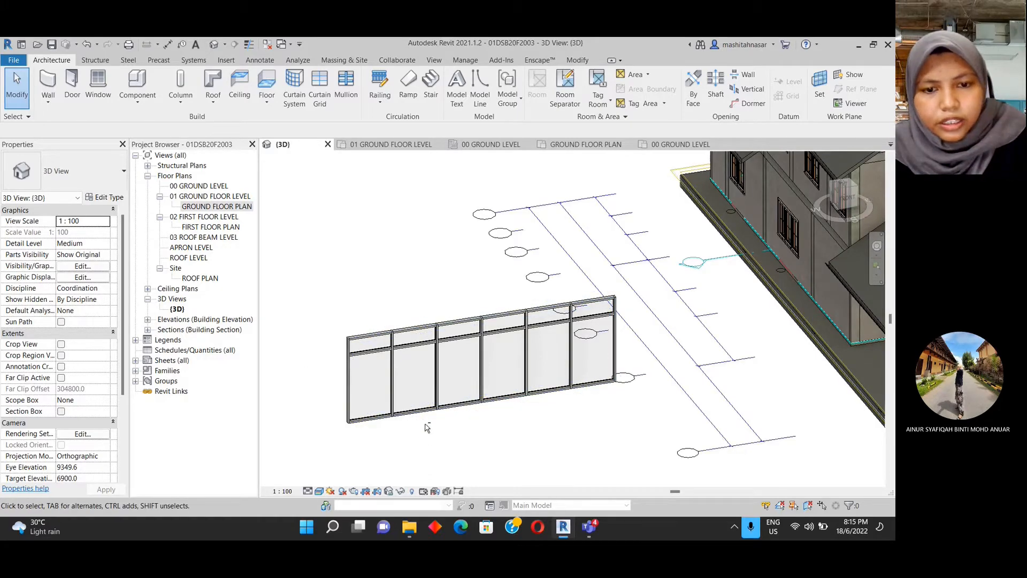
pyautogui.keyDown('shift'); pyautogui.moveTo(427, 425); pyautogui.dragTo(428, 379, button='middle'); pyautogui.keyUp('shift')
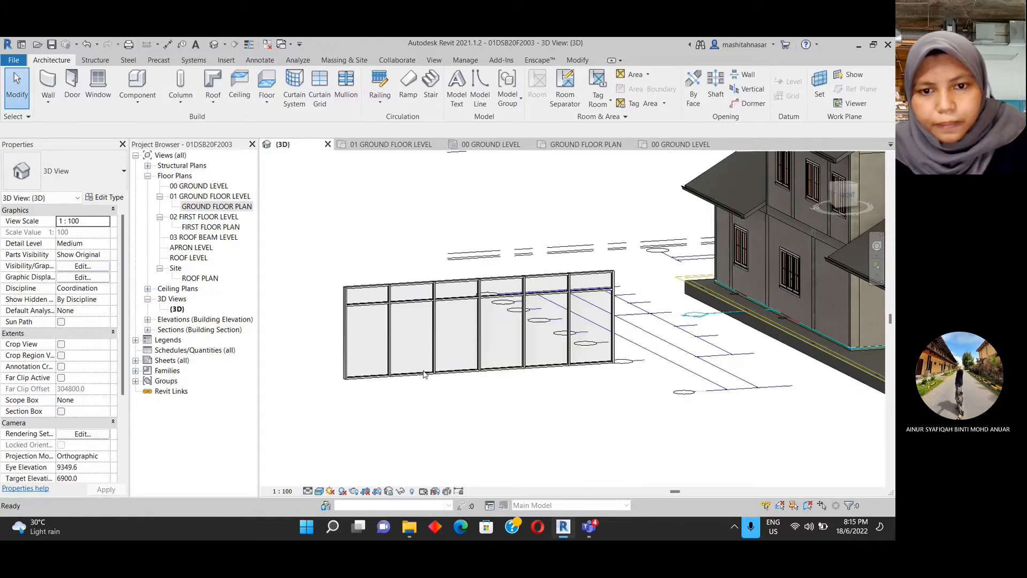
pyautogui.scroll(3, 451, 386)
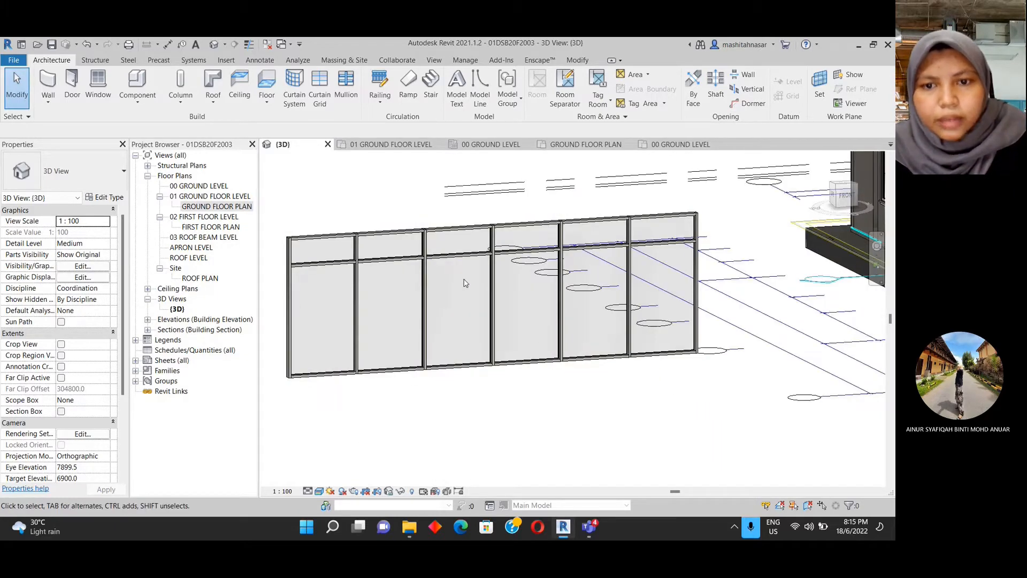
pyautogui.scroll(-3, 523, 360)
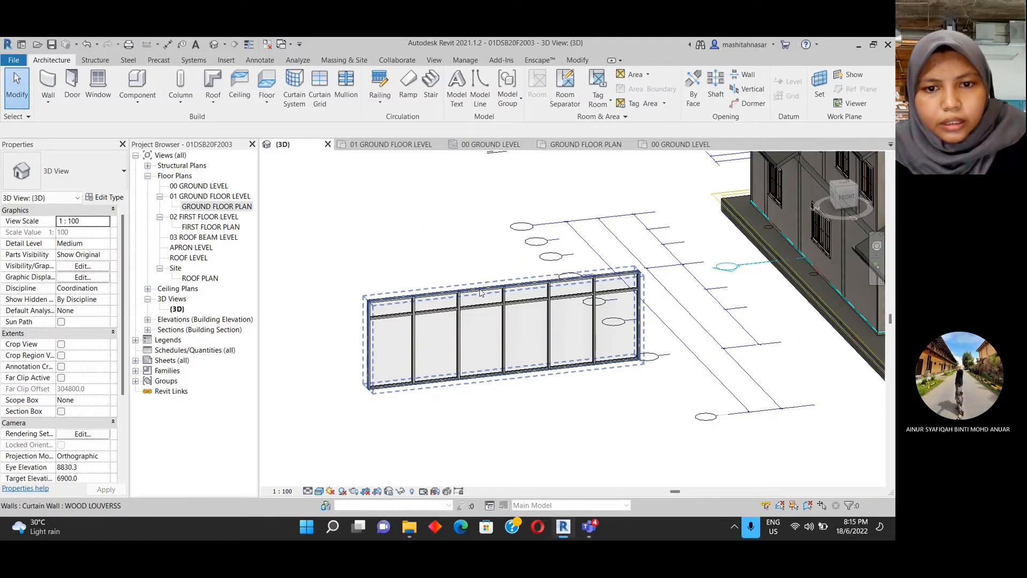
# - Set the curtain panel of the WOOD LOUVERSS wall type to Empty System Panel : Empty and check the wall
pyautogui.click(515, 377)
pyautogui.click(113, 201)
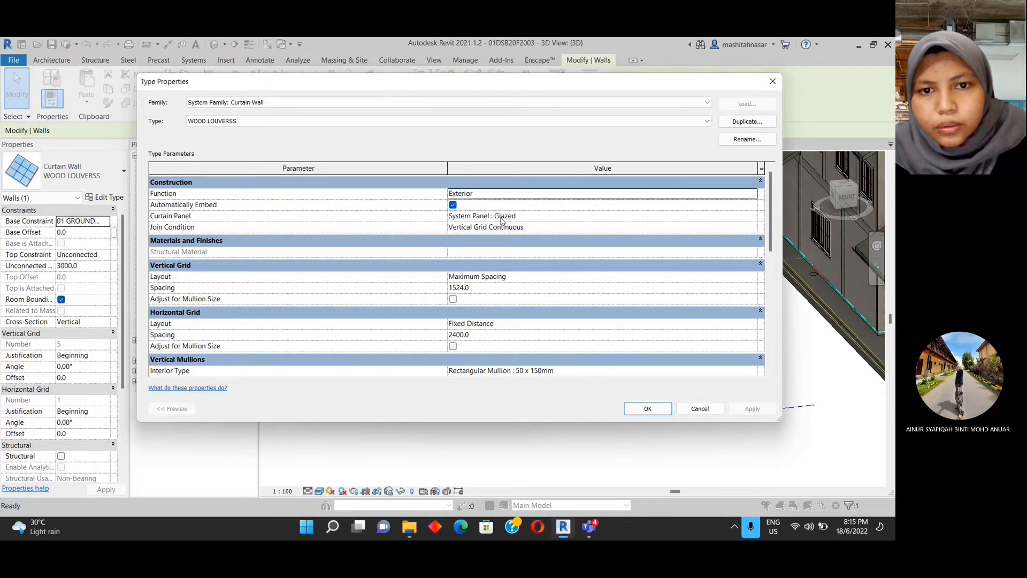
pyautogui.click(746, 220)
pyautogui.click(752, 216)
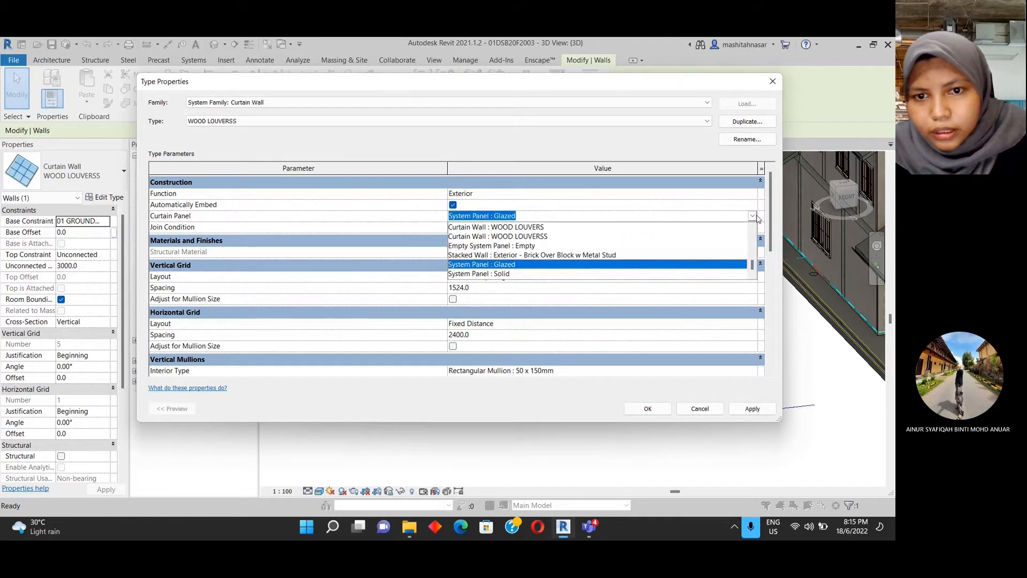
pyautogui.click(513, 246)
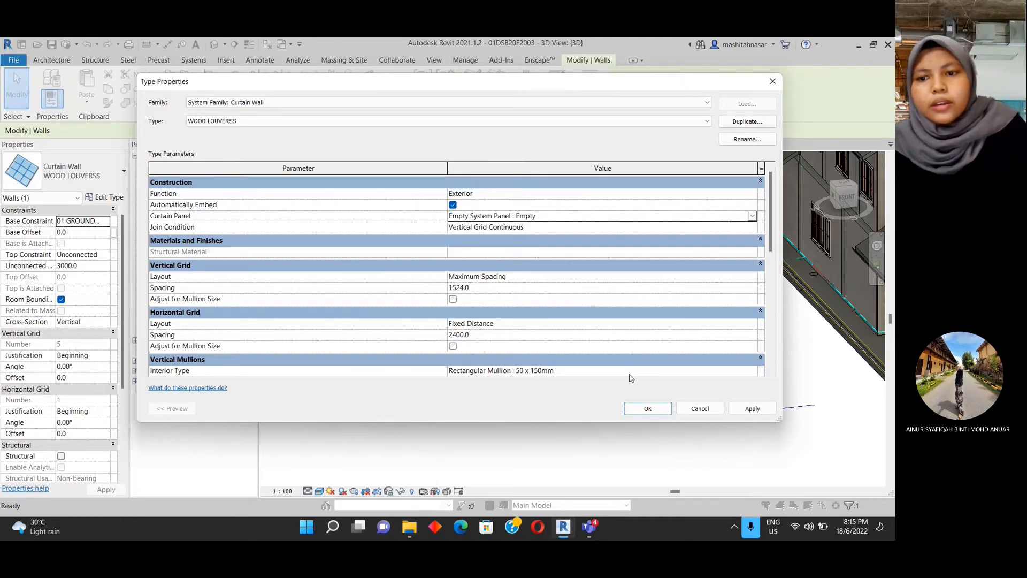
pyautogui.click(740, 412)
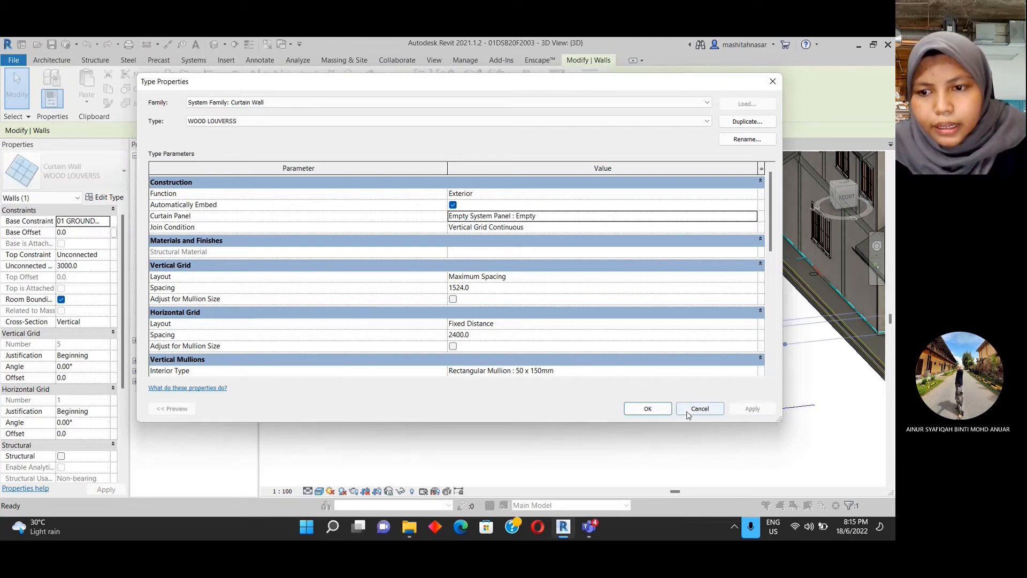
pyautogui.click(648, 411)
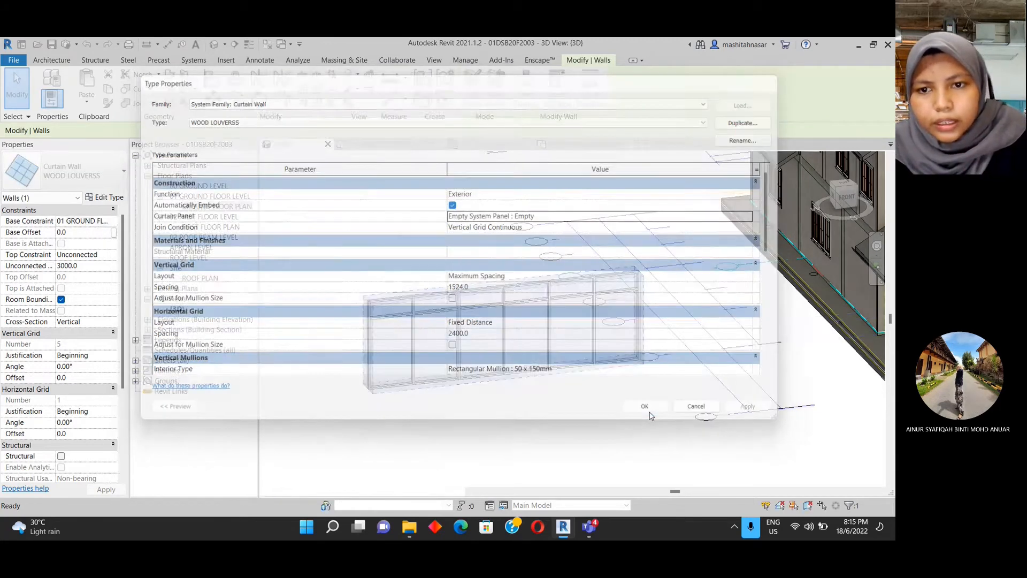
pyautogui.click(587, 409)
pyautogui.keyDown('shift'); pyautogui.moveTo(571, 406); pyautogui.dragTo(572, 414, button='middle'); pyautogui.keyUp('shift')
pyautogui.scroll(5, 474, 316)
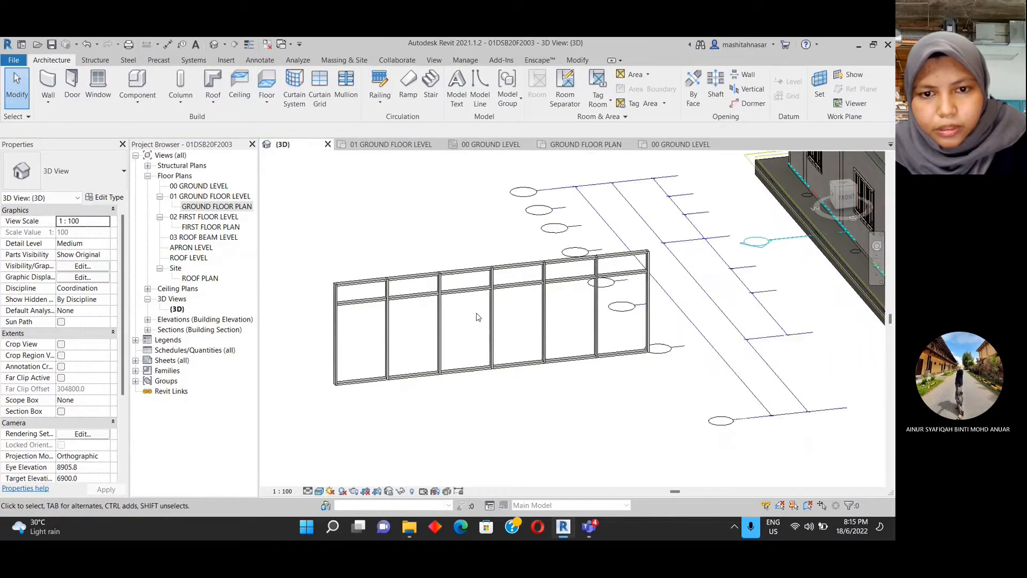
pyautogui.scroll(-2, 464, 300)
pyautogui.moveTo(522, 408)
pyautogui.keyDown('shift'); pyautogui.mouseDown(button='middle')
pyautogui.moveTo(527, 420)
pyautogui.moveTo(502, 394)
pyautogui.mouseUp(button='middle'); pyautogui.keyUp('shift')
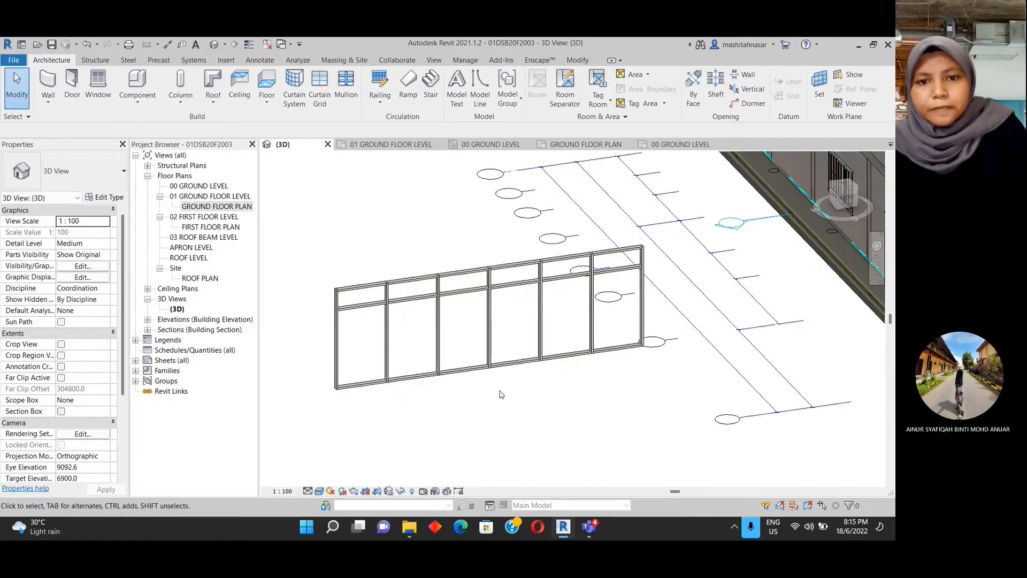
# - In the WOOD LOUVERSS type properties, set Border 1 Type of the horizontal mullions to None
pyautogui.click(369, 296)
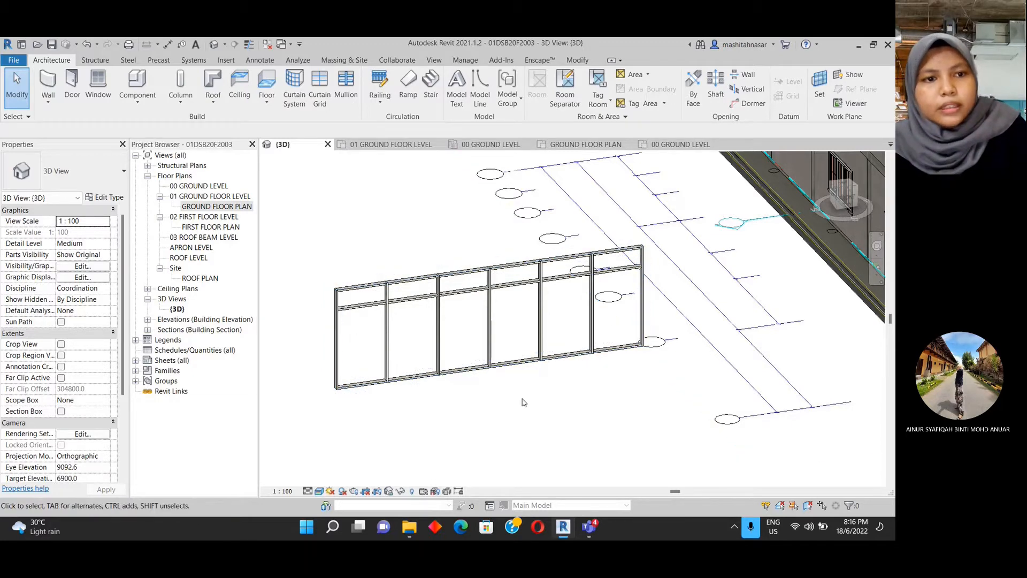
pyautogui.click(420, 279)
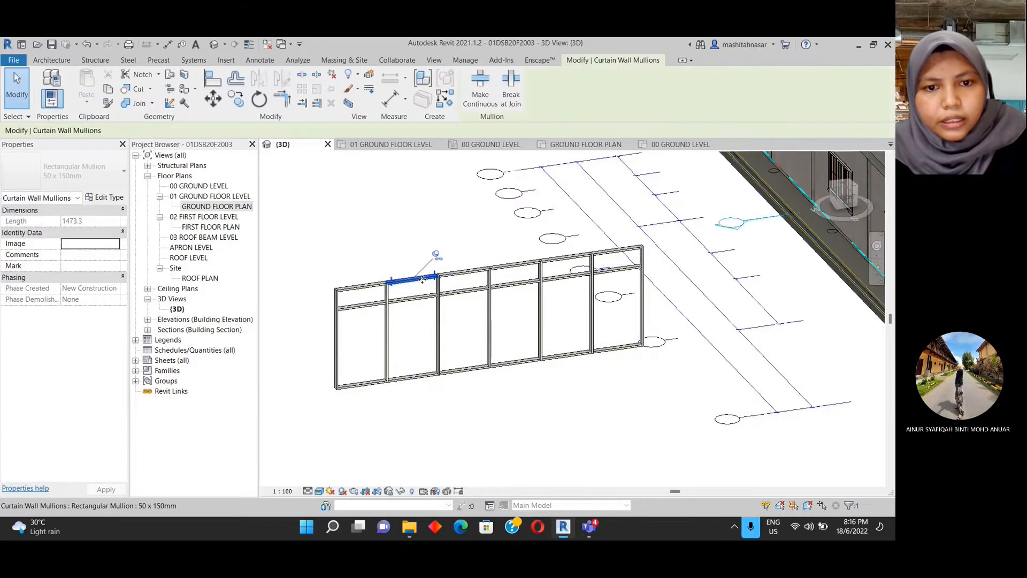
pyautogui.press('Escape')
pyautogui.click(431, 287)
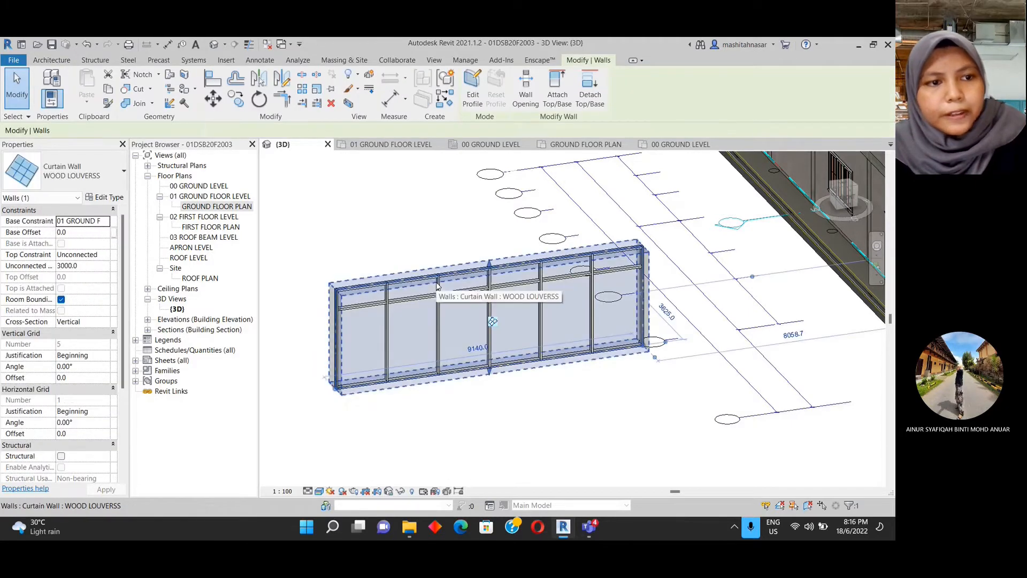
pyautogui.click(100, 198)
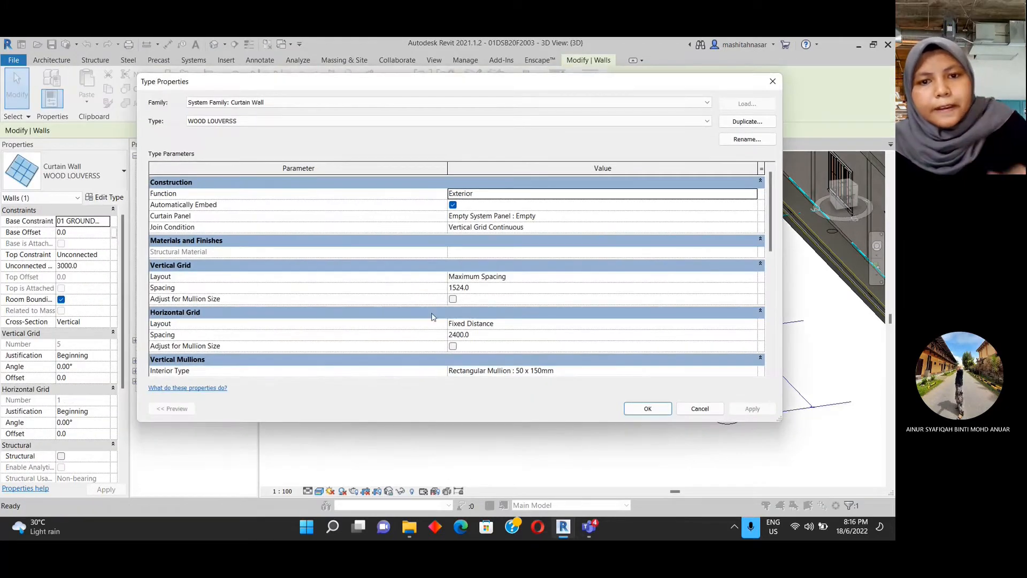
pyautogui.scroll(-1, 459, 325)
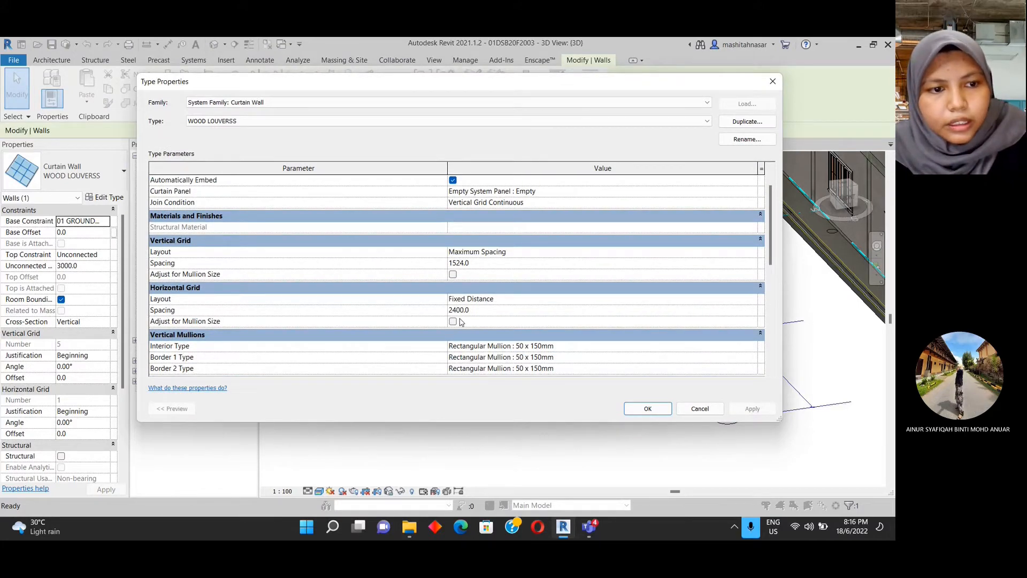
pyautogui.scroll(-3, 461, 321)
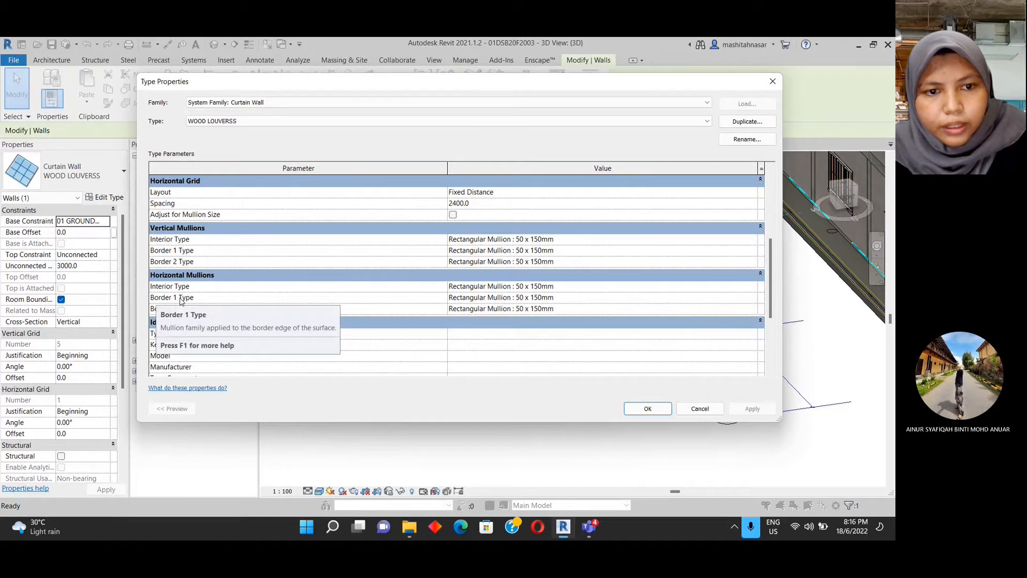
pyautogui.click(749, 300)
pyautogui.click(752, 298)
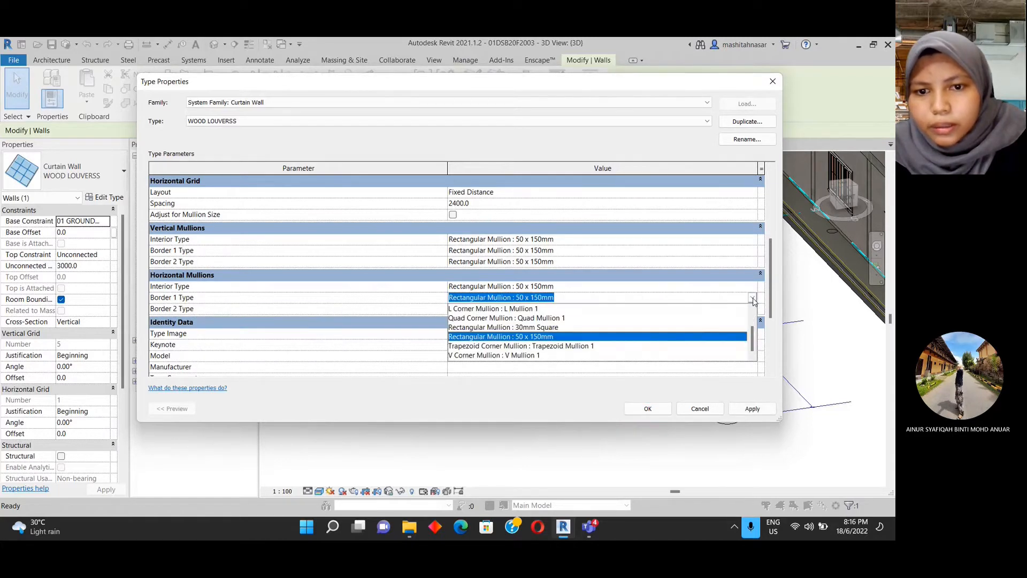
pyautogui.scroll(2, 616, 336)
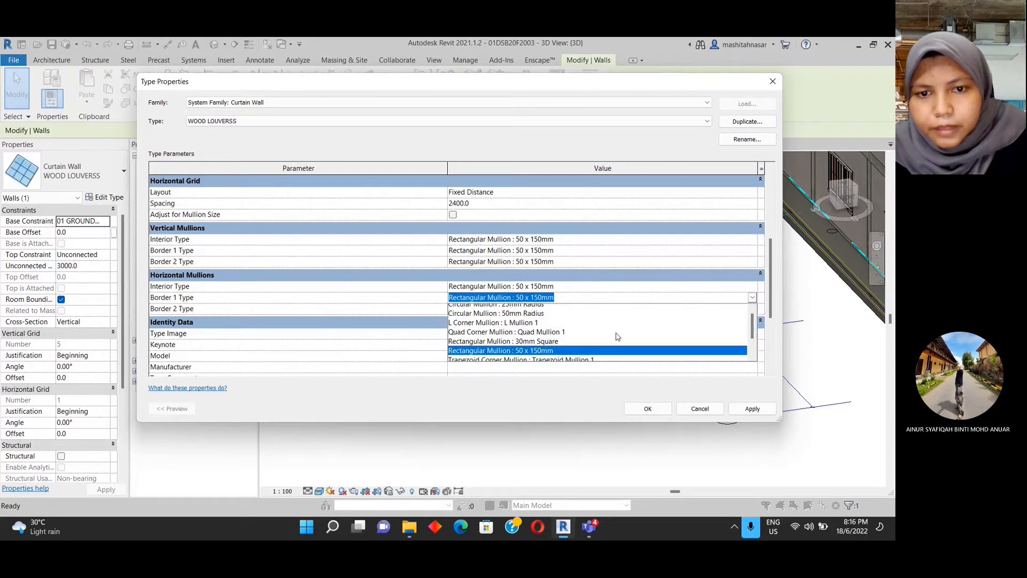
pyautogui.click(457, 310)
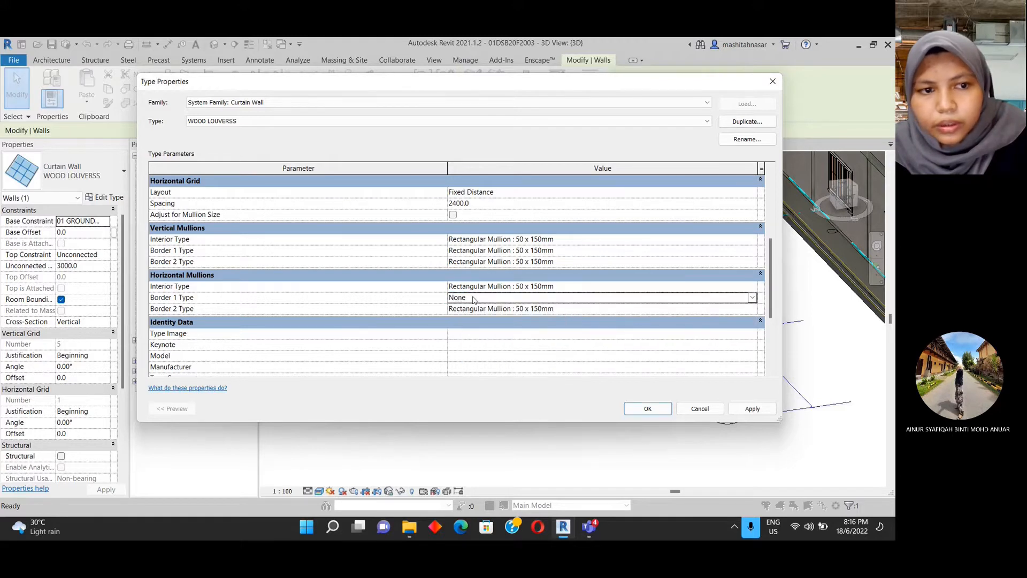
# - Set Border 2 Type of the horizontal mullions to None and delete the mullions no longer driven by the type
pyautogui.click(756, 309)
pyautogui.scroll(1, 613, 354)
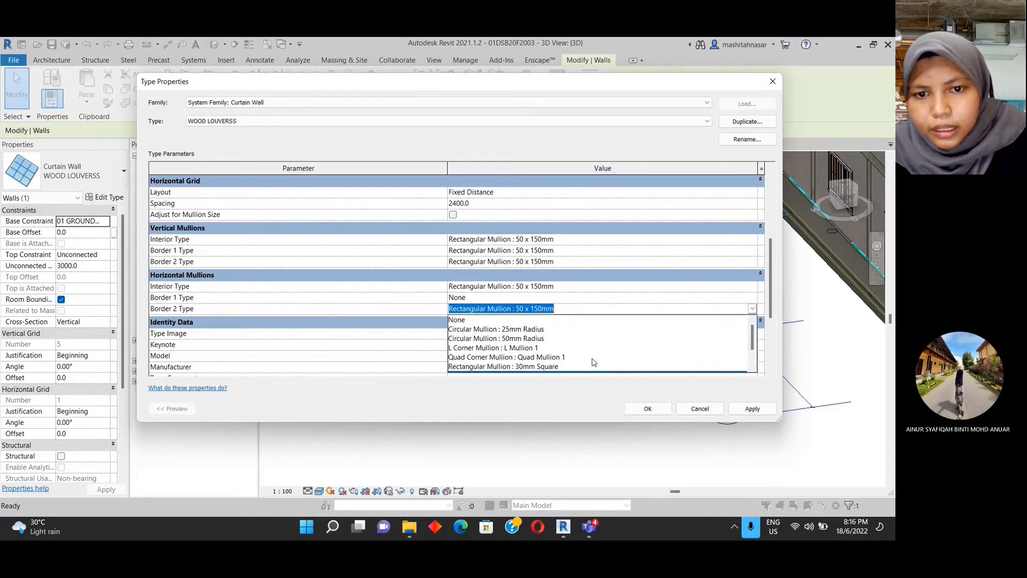
pyautogui.click(474, 320)
pyautogui.click(750, 408)
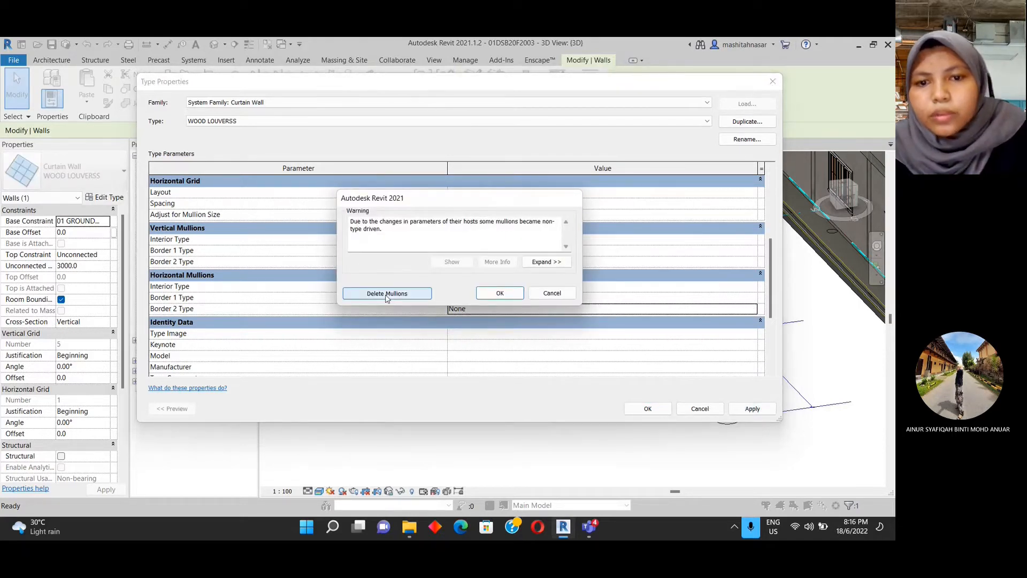
pyautogui.click(390, 294)
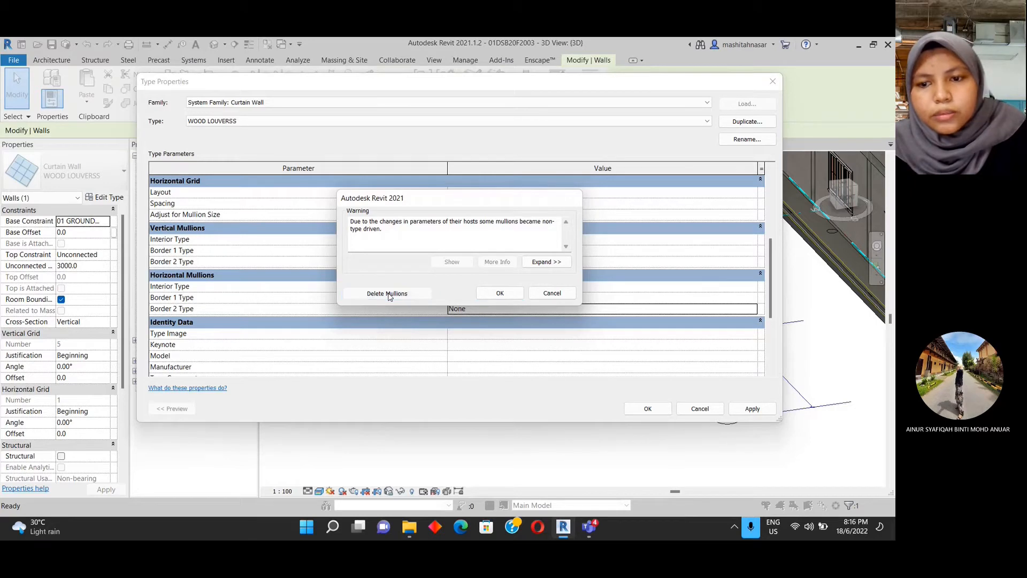
pyautogui.click(657, 411)
pyautogui.click(519, 406)
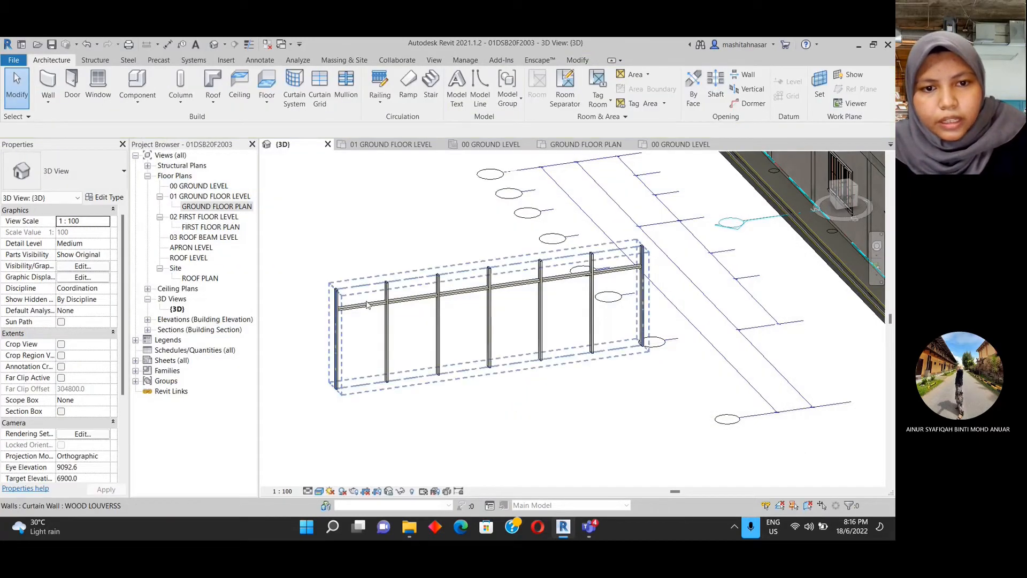
# - Examine the curtain wall's vertical mullions and the horizontal mullion crossing them from different angles
pyautogui.keyDown('shift'); pyautogui.moveTo(527, 372); pyautogui.dragTo(513, 391, button='middle'); pyautogui.keyUp('shift')
pyautogui.scroll(1, 511, 388)
pyautogui.scroll(-1, 426, 339)
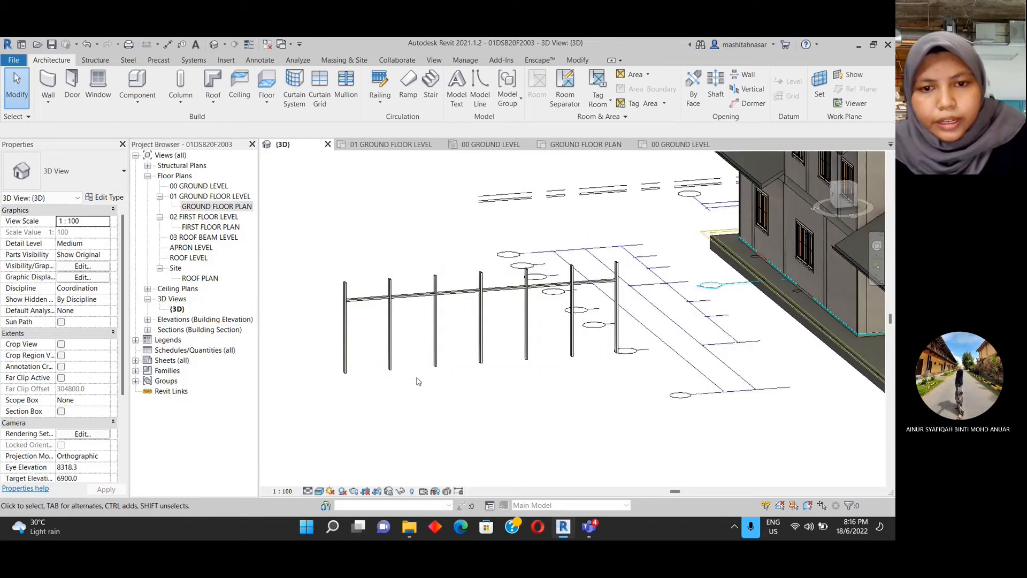
pyautogui.moveTo(428, 401)
pyautogui.keyDown('shift'); pyautogui.mouseDown(button='middle')
pyautogui.moveTo(486, 312)
pyautogui.moveTo(457, 372)
pyautogui.moveTo(465, 329)
pyautogui.mouseUp(button='middle'); pyautogui.keyUp('shift')
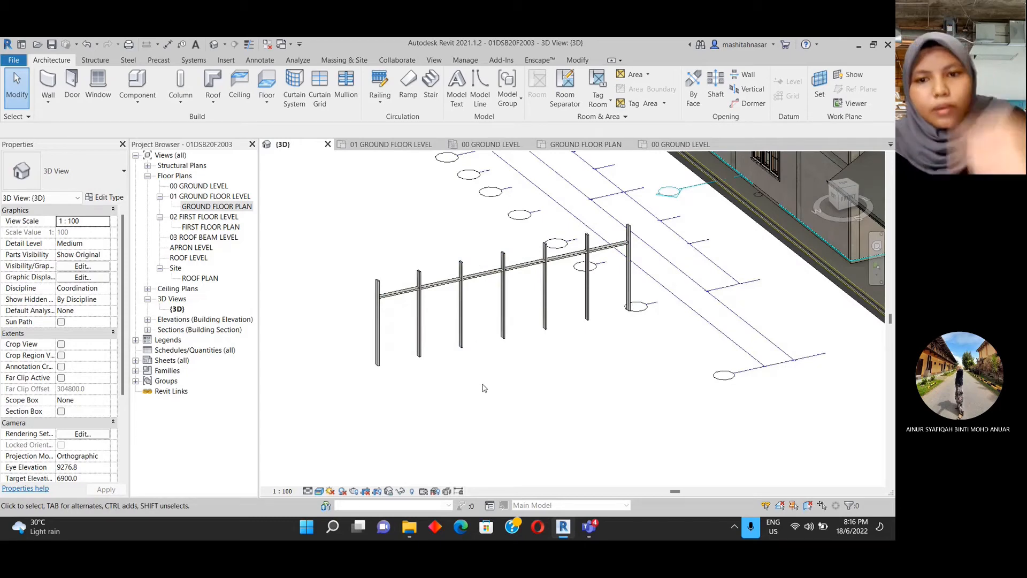
pyautogui.keyDown('shift'); pyautogui.moveTo(484, 386); pyautogui.dragTo(458, 389, button='middle'); pyautogui.keyUp('shift')
pyautogui.scroll(3, 371, 262)
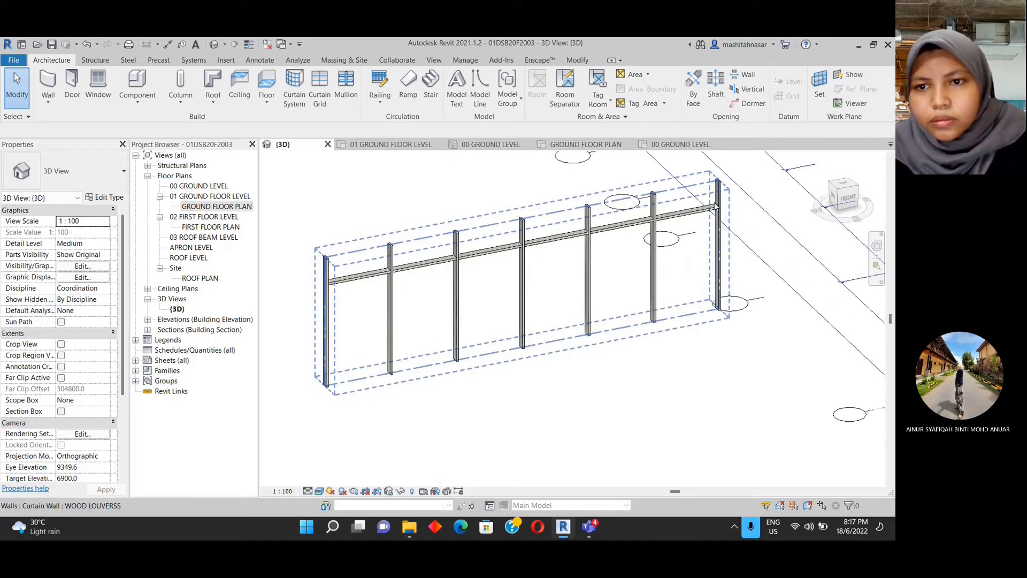
pyautogui.moveTo(602, 228)
pyautogui.keyDown('shift'); pyautogui.mouseDown(button='middle')
pyautogui.moveTo(493, 325)
pyautogui.moveTo(507, 394)
pyautogui.moveTo(493, 384)
pyautogui.moveTo(509, 408)
pyautogui.moveTo(535, 337)
pyautogui.moveTo(530, 361)
pyautogui.moveTo(613, 280)
pyautogui.mouseUp(button='middle'); pyautogui.keyUp('shift')
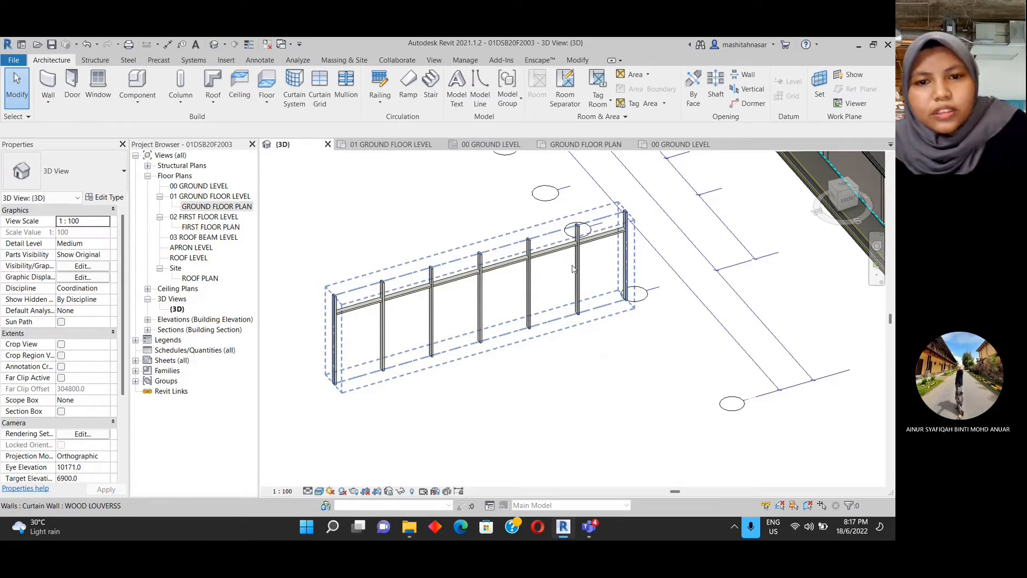
# - In the WOOD LOUVERSS type properties, set the vertical grid spacing to 100
pyautogui.click(489, 264)
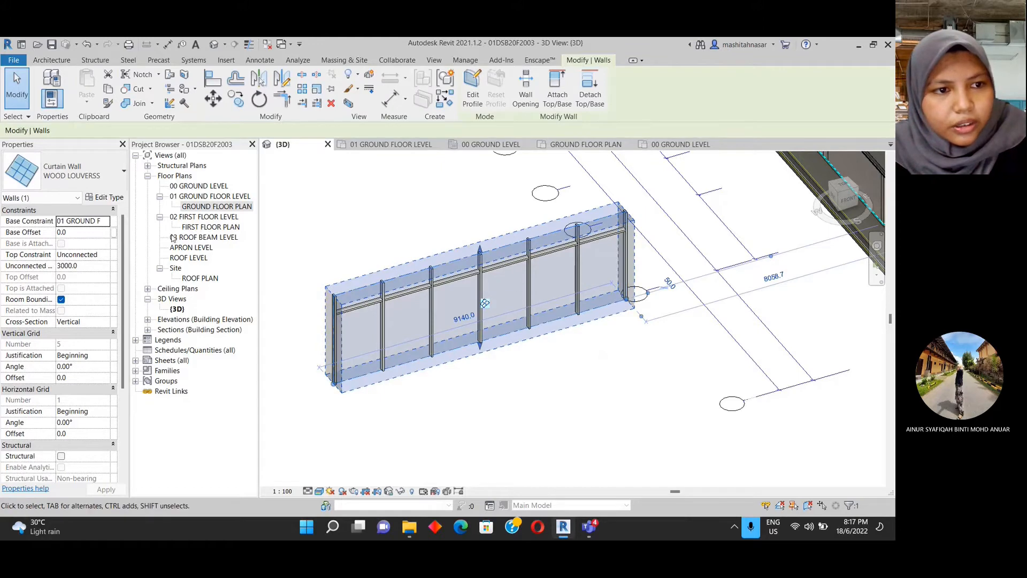
pyautogui.click(105, 197)
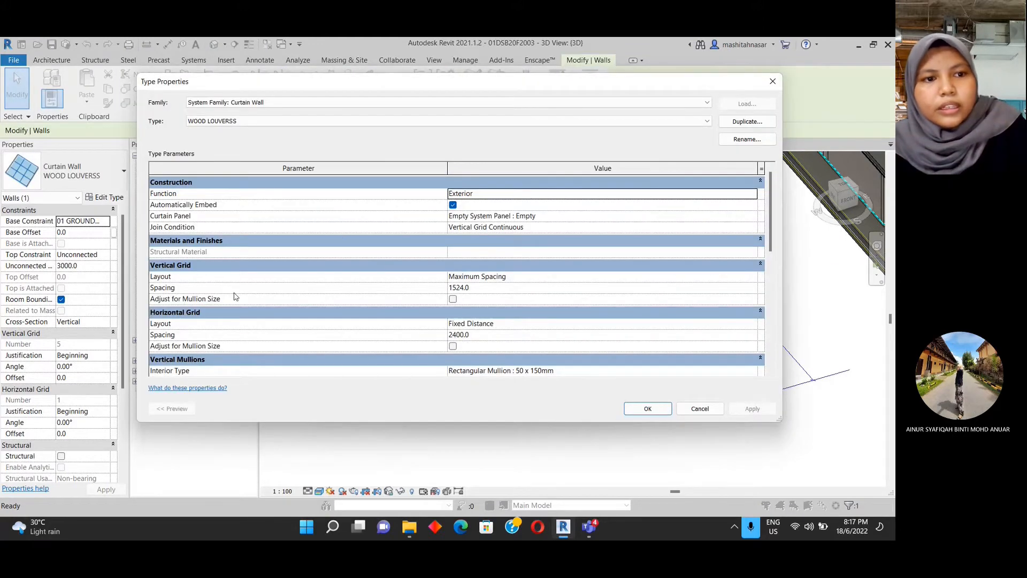
pyautogui.scroll(-2, 168, 291)
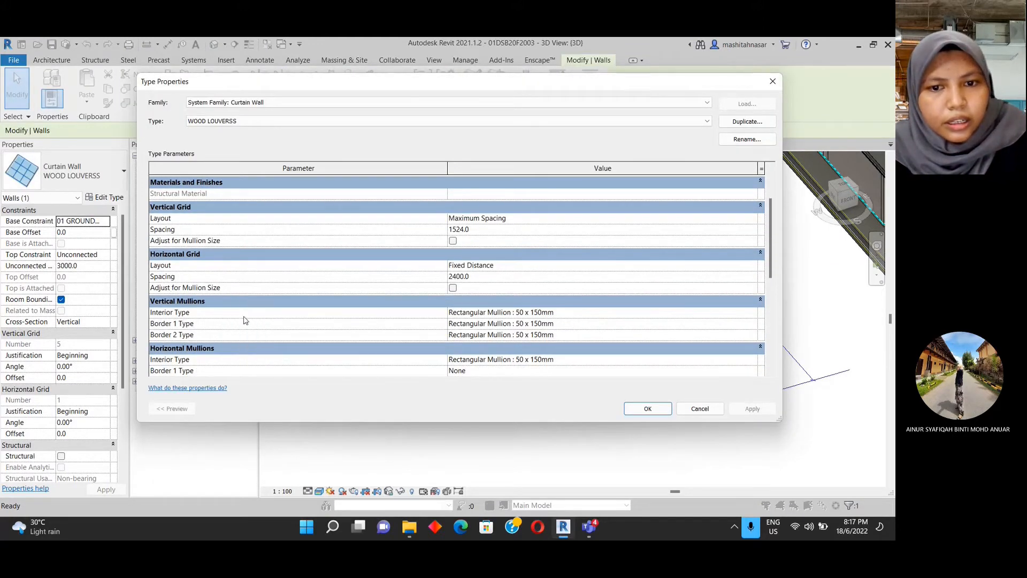
pyautogui.scroll(2, 244, 320)
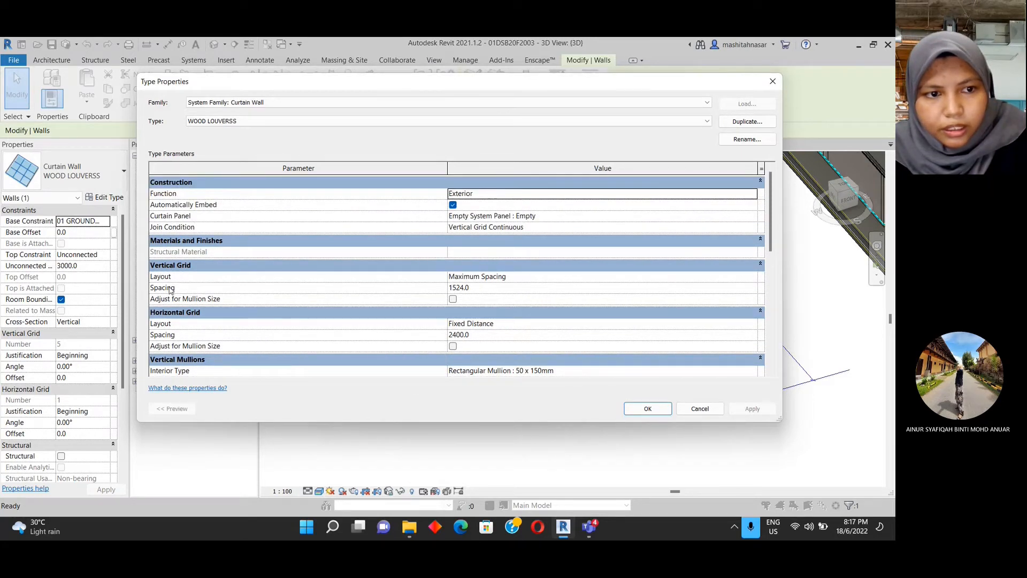
pyautogui.click(511, 289)
pyautogui.moveTo(473, 288); pyautogui.dragTo(431, 291)
pyautogui.press('BackSpace')
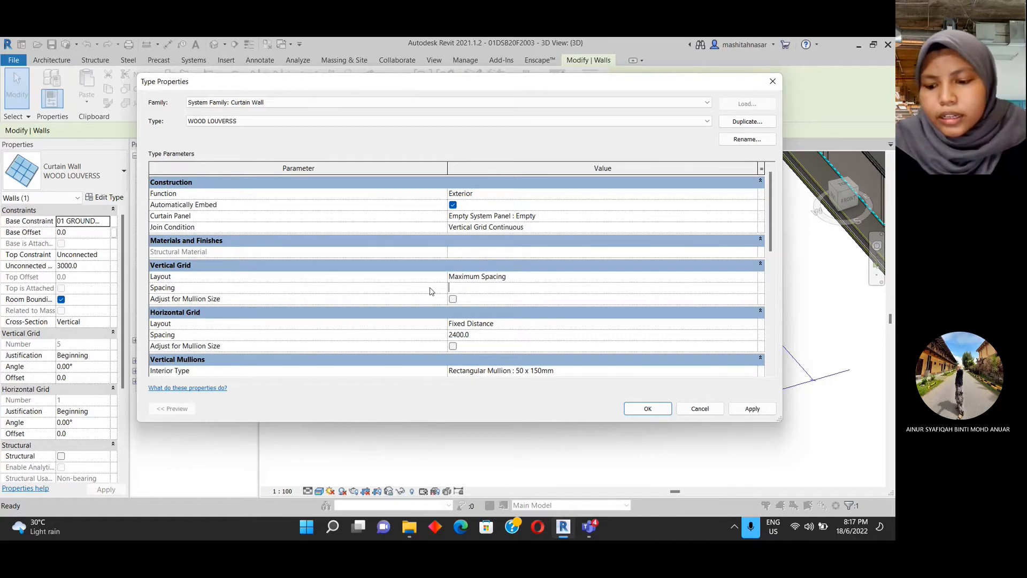
pyautogui.press('Return')
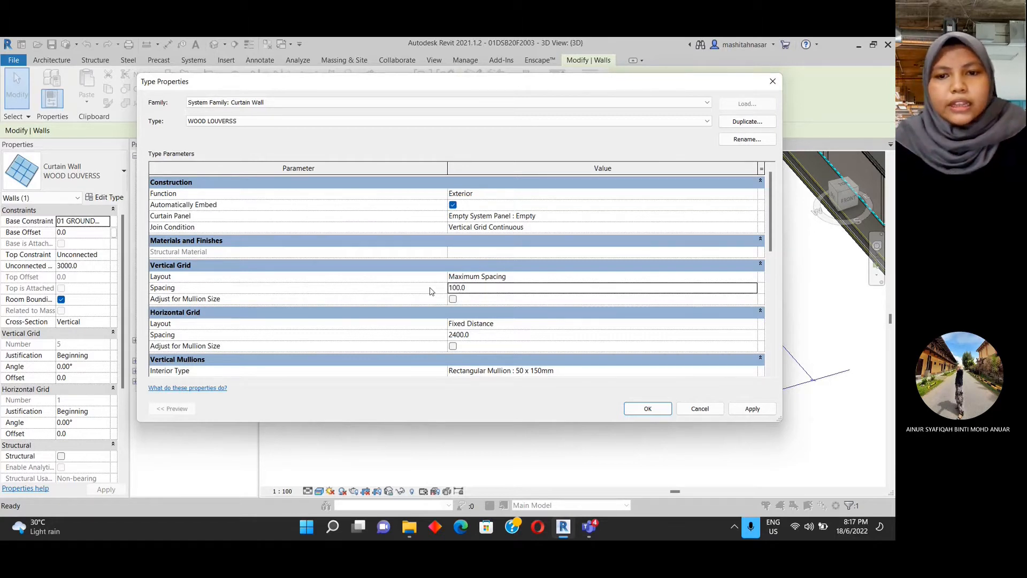
# - Apply the new vertical grid spacing to the WOOD LOUVERSS type and examine the curtain wall's vertical mullions from different angles
pyautogui.click(753, 409)
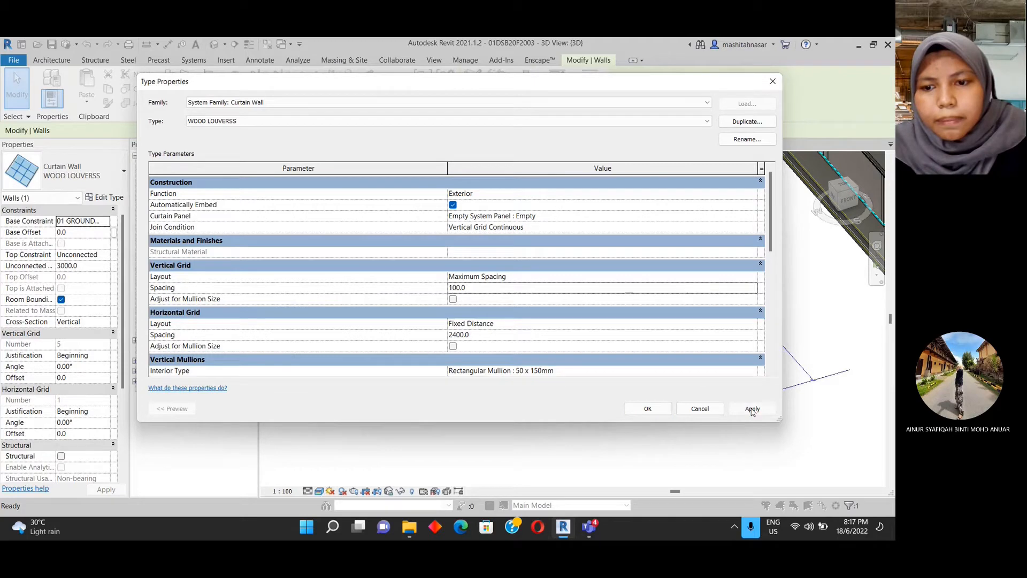
pyautogui.click(647, 409)
pyautogui.keyDown('shift'); pyautogui.moveTo(548, 397); pyautogui.dragTo(532, 312, button='middle'); pyautogui.keyUp('shift')
pyautogui.scroll(2, 498, 411)
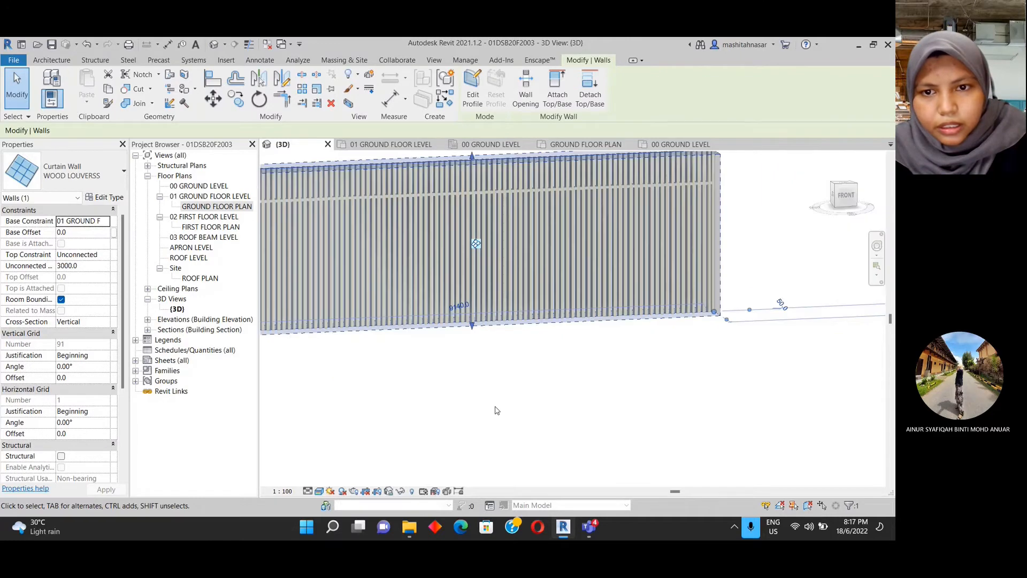
pyautogui.click(496, 404)
pyautogui.keyDown('shift'); pyautogui.moveTo(497, 401); pyautogui.dragTo(566, 395, button='middle'); pyautogui.keyUp('shift')
pyautogui.scroll(2, 689, 241)
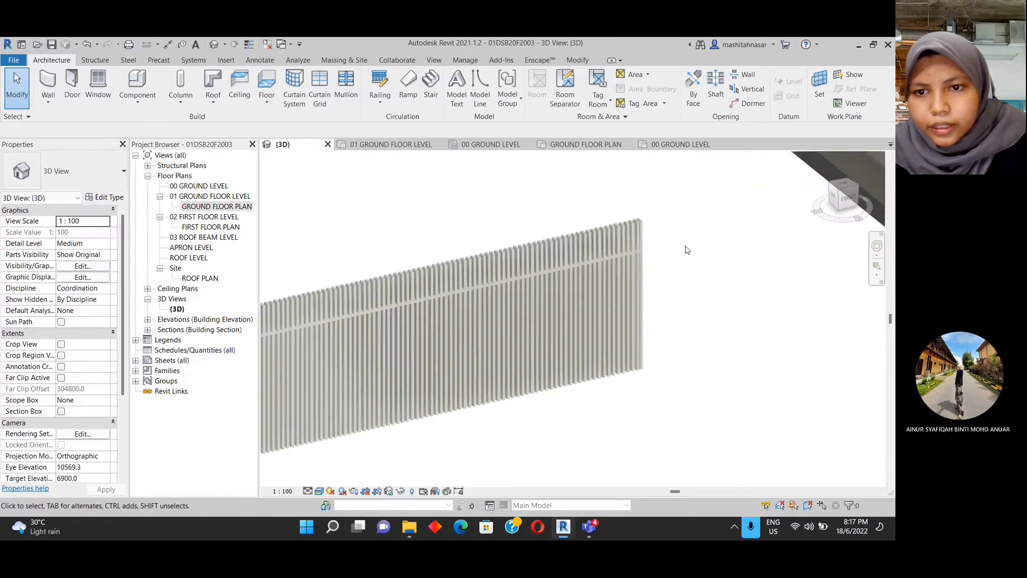
pyautogui.scroll(10, 688, 249)
pyautogui.scroll(-8, 591, 249)
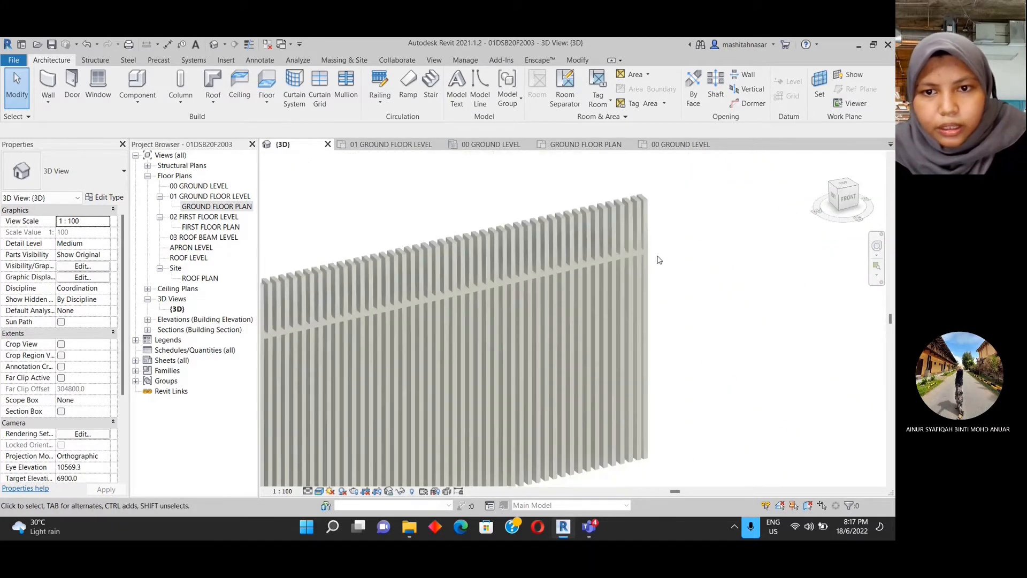
pyautogui.scroll(-5, 659, 260)
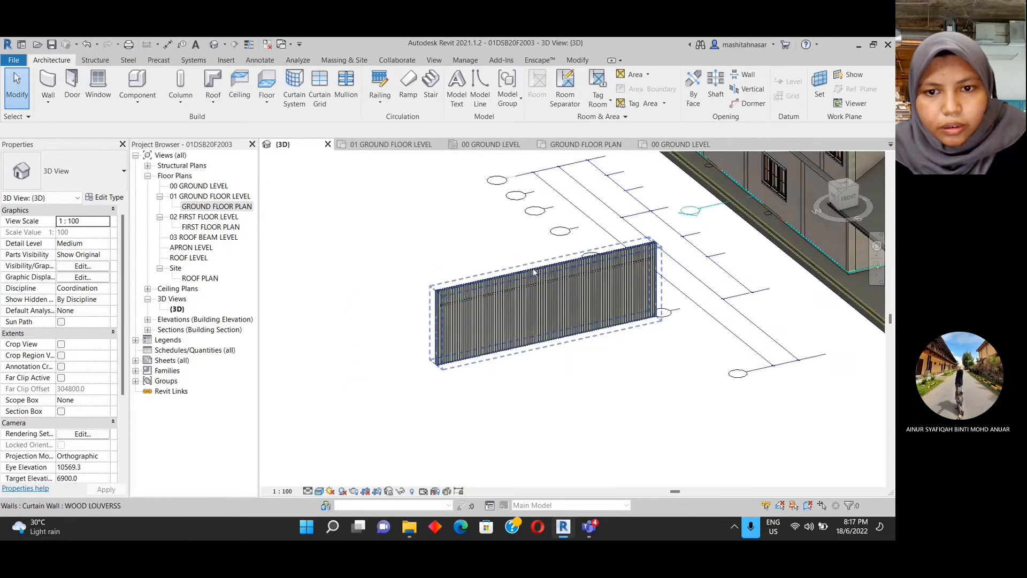
# - In the WOOD LOUVERSS type properties, set the horizontal grid spacing to 1000
pyautogui.click(533, 272)
pyautogui.scroll(2, 533, 274)
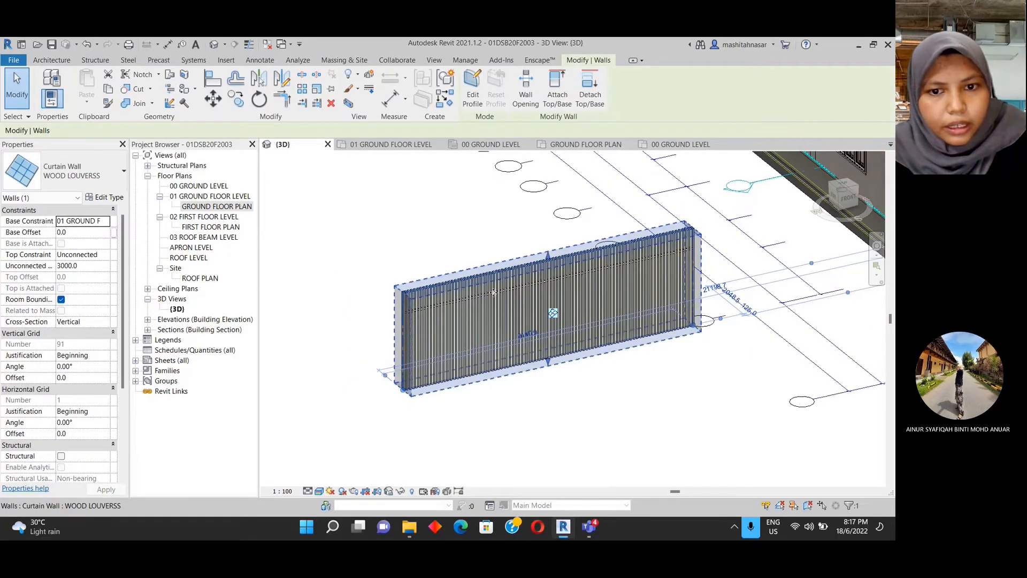
pyautogui.click(114, 199)
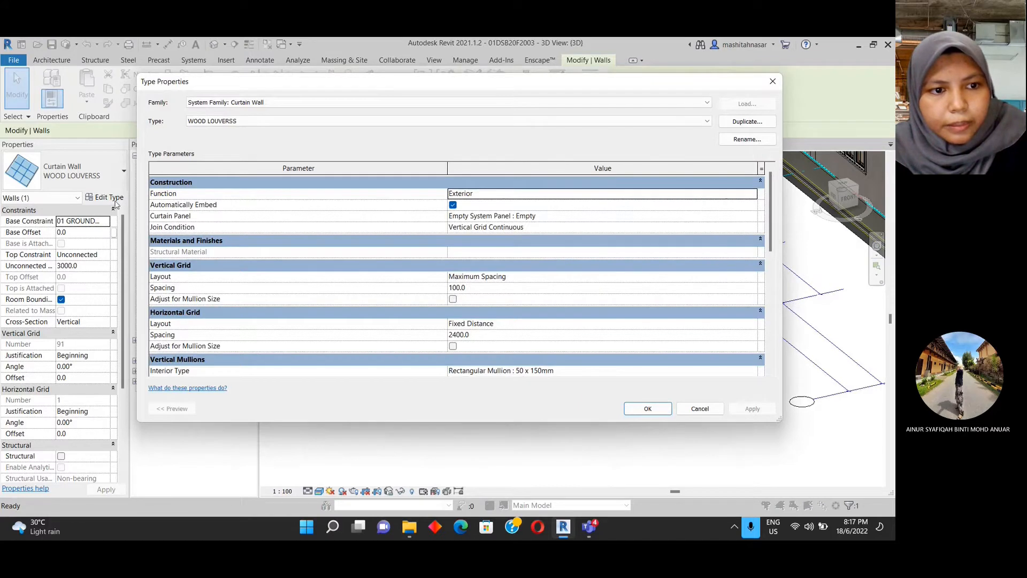
pyautogui.click(484, 337)
pyautogui.moveTo(483, 336); pyautogui.dragTo(443, 335)
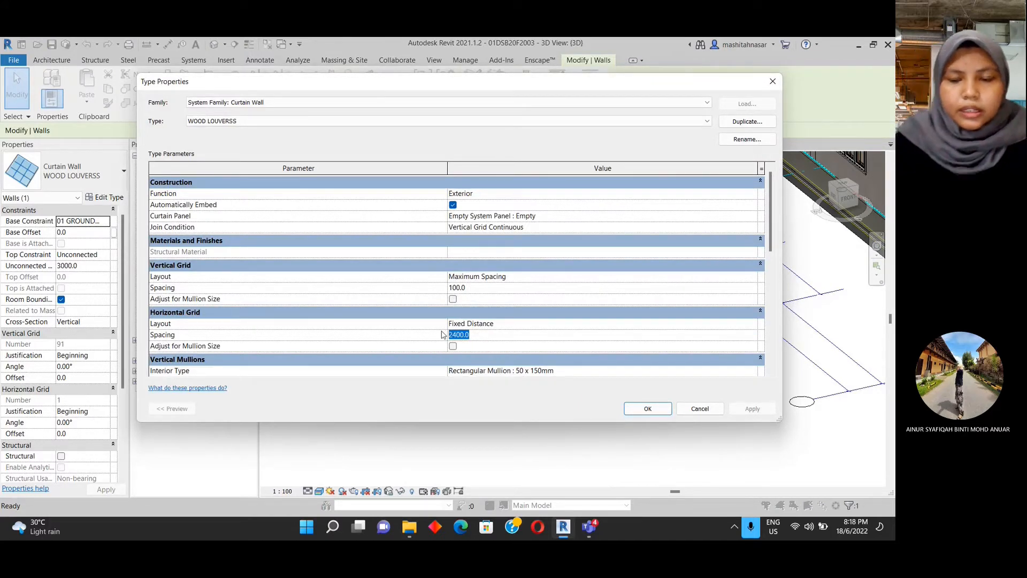
pyautogui.press('BackSpace')
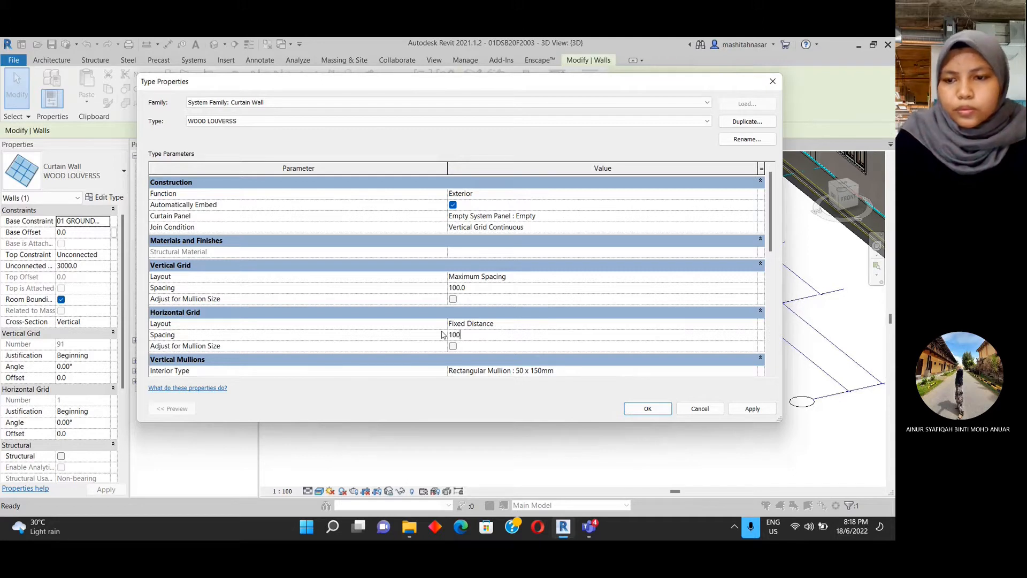
pyautogui.press('Return')
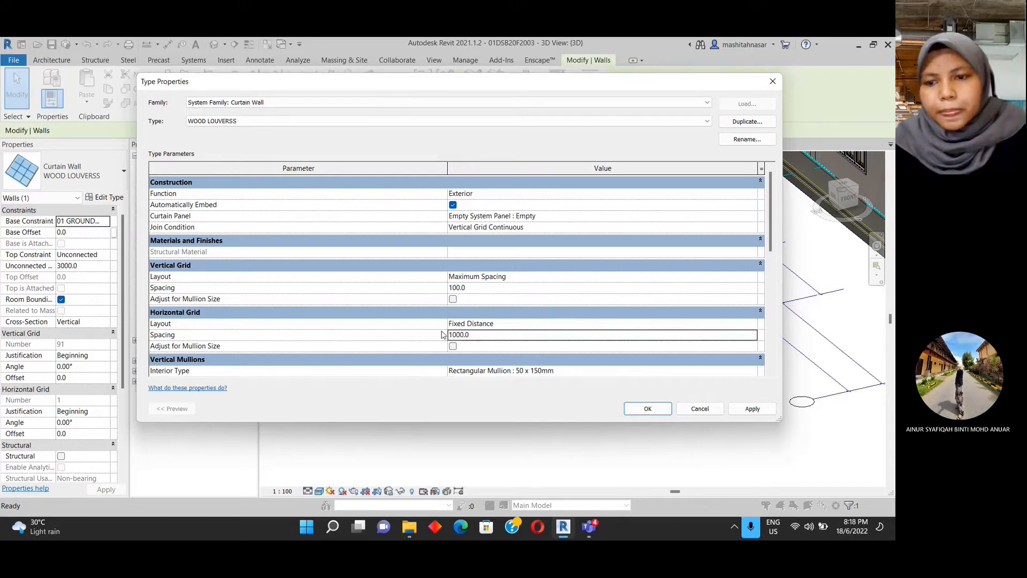
pyautogui.click(767, 416)
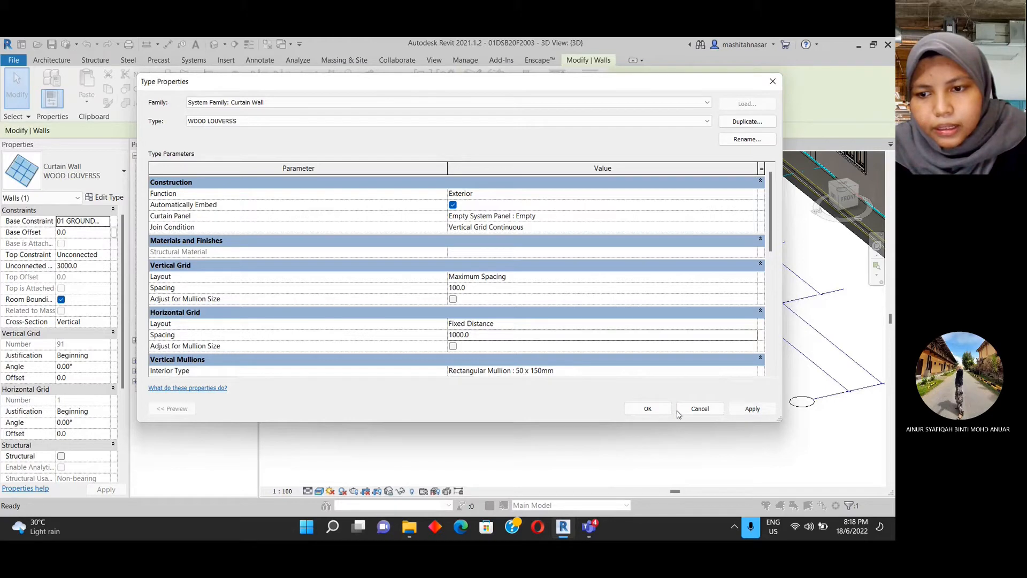
pyautogui.click(650, 411)
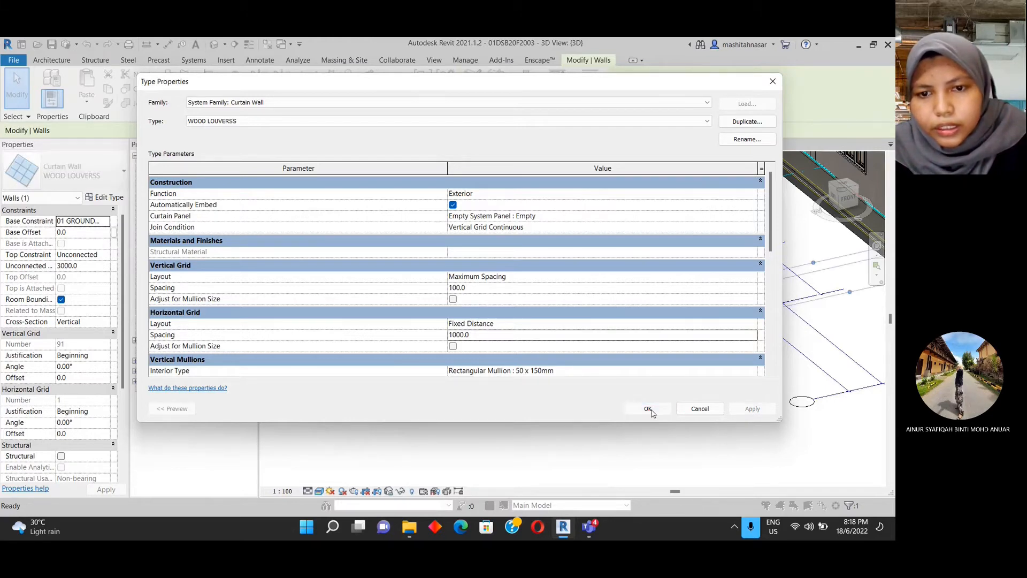
# - Examine how the horizontal mullions cross the vertical louvers, up close and across the whole curtain wall
pyautogui.scroll(10, 588, 393)
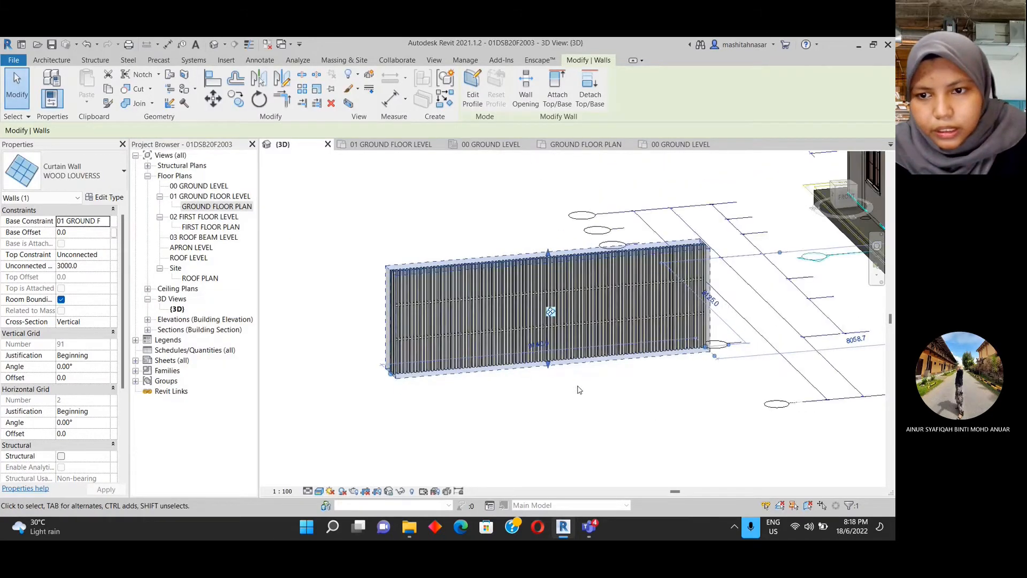
pyautogui.scroll(-8, 498, 321)
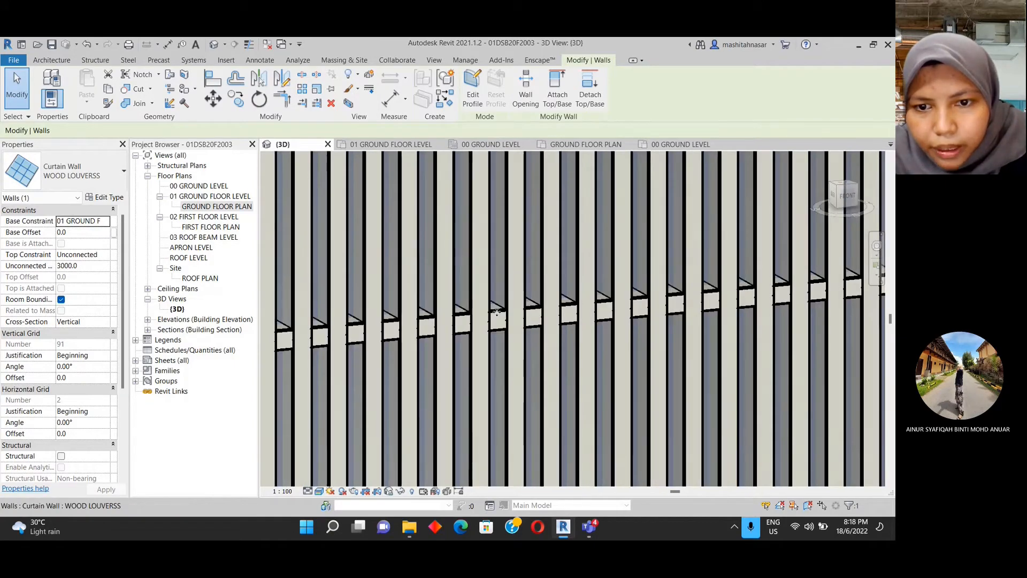
pyautogui.scroll(-5, 500, 316)
pyautogui.keyDown('shift'); pyautogui.moveTo(500, 316); pyautogui.dragTo(520, 346, button='middle'); pyautogui.keyUp('shift')
pyautogui.scroll(2, 455, 284)
pyautogui.scroll(1, 422, 291)
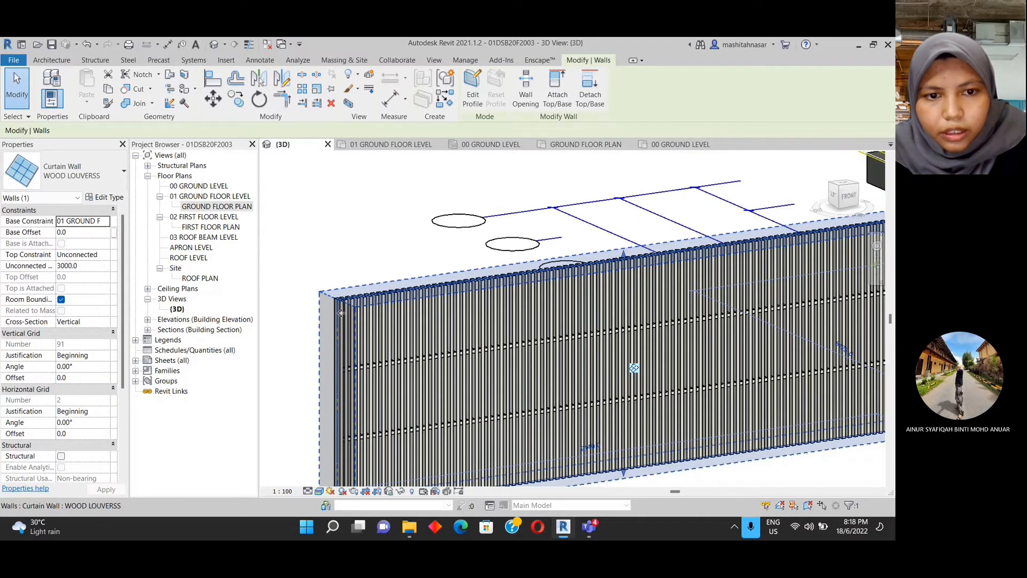
pyautogui.scroll(-4, 337, 311)
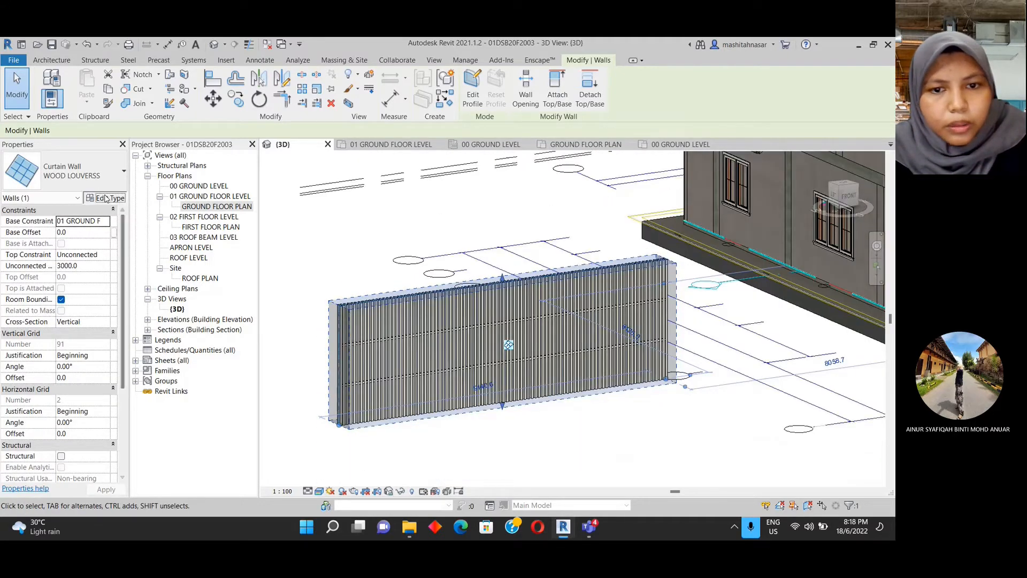
# - In the WOOD LOUVERSS type properties, set Interior Type of the horizontal mullions to Rectangular Mullion : 30mm Square
pyautogui.click(105, 197)
pyautogui.scroll(-3, 492, 302)
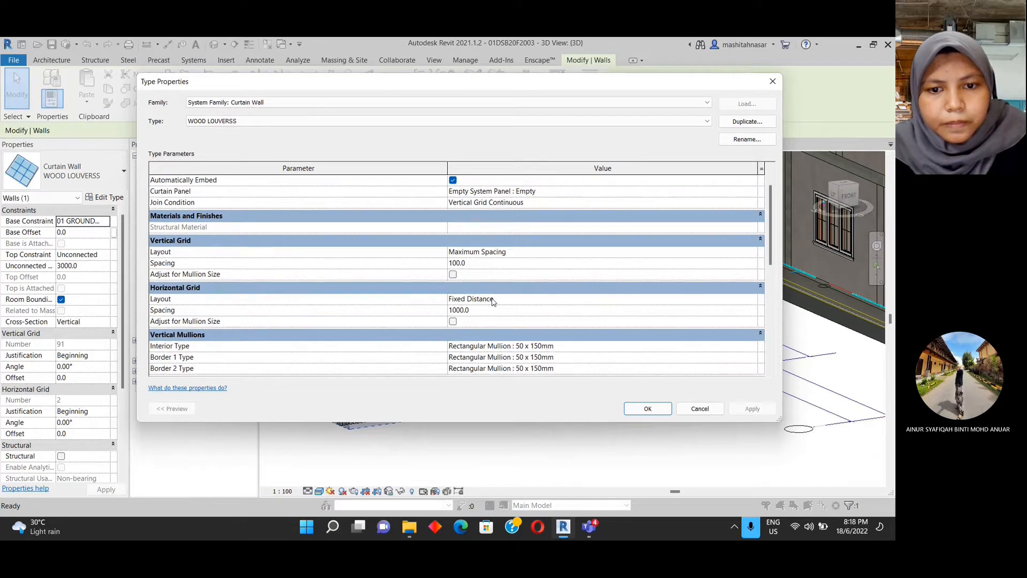
pyautogui.scroll(-5, 492, 301)
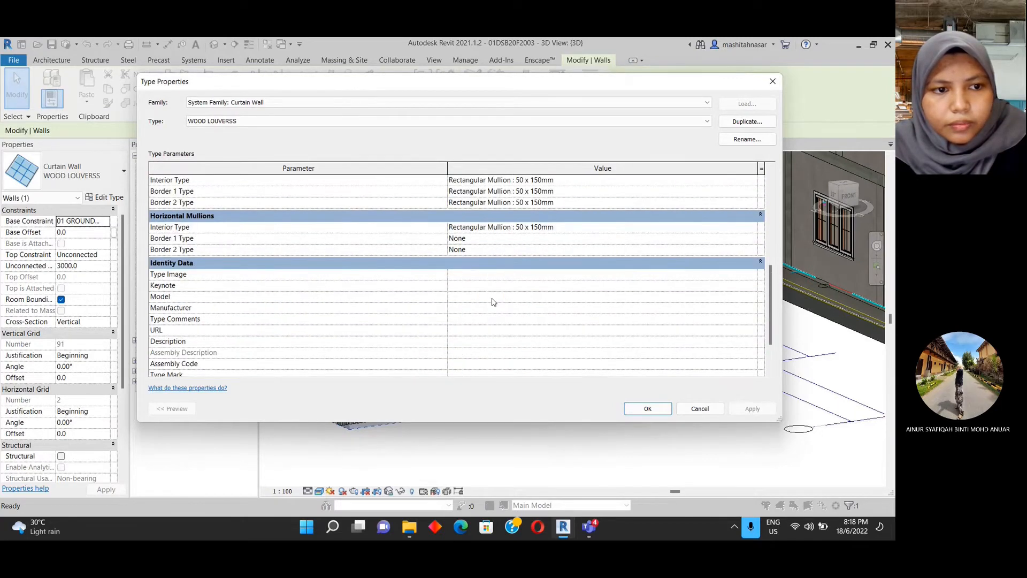
pyautogui.scroll(3, 492, 301)
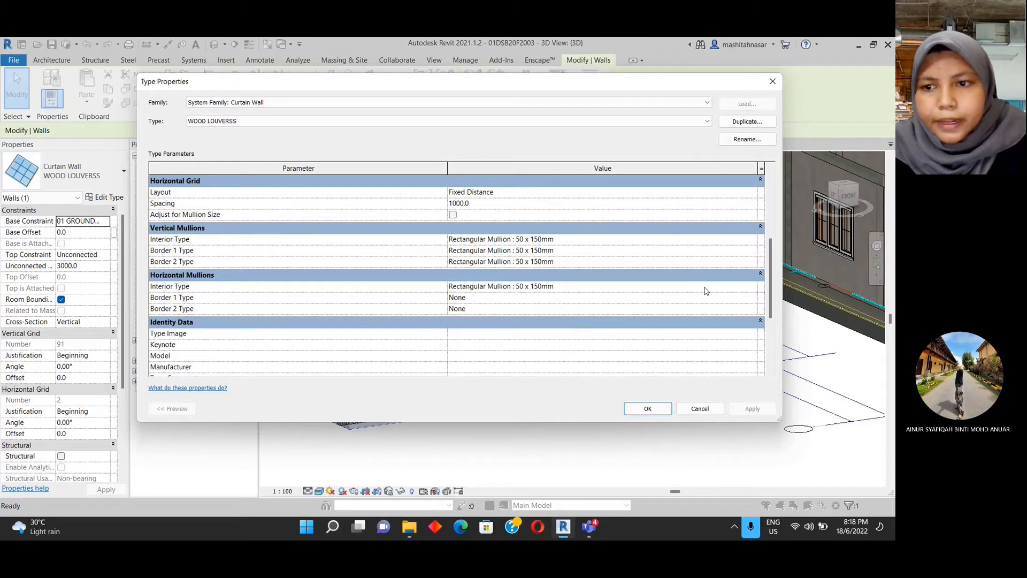
pyautogui.click(753, 287)
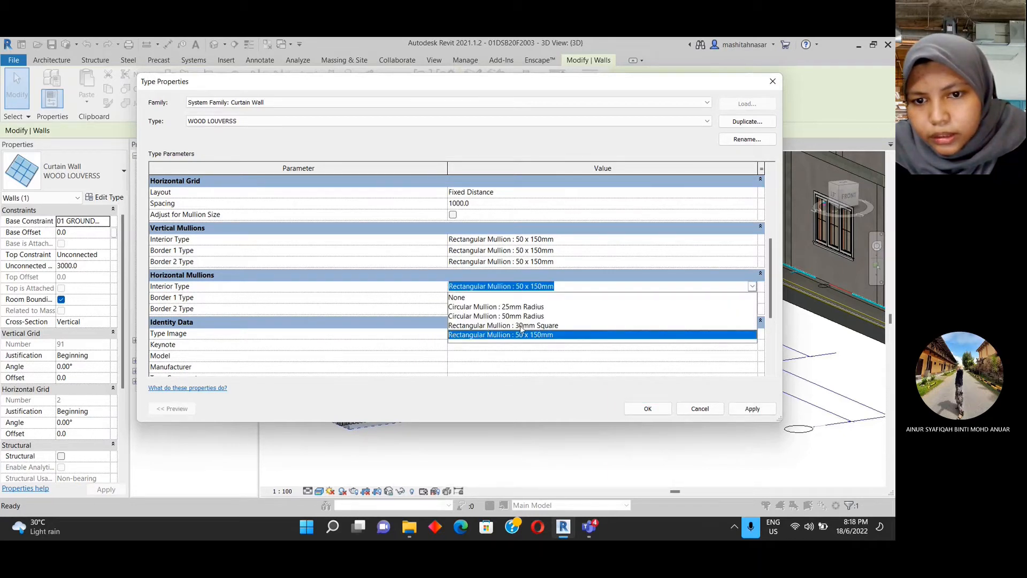
pyautogui.click(586, 325)
pyautogui.click(751, 408)
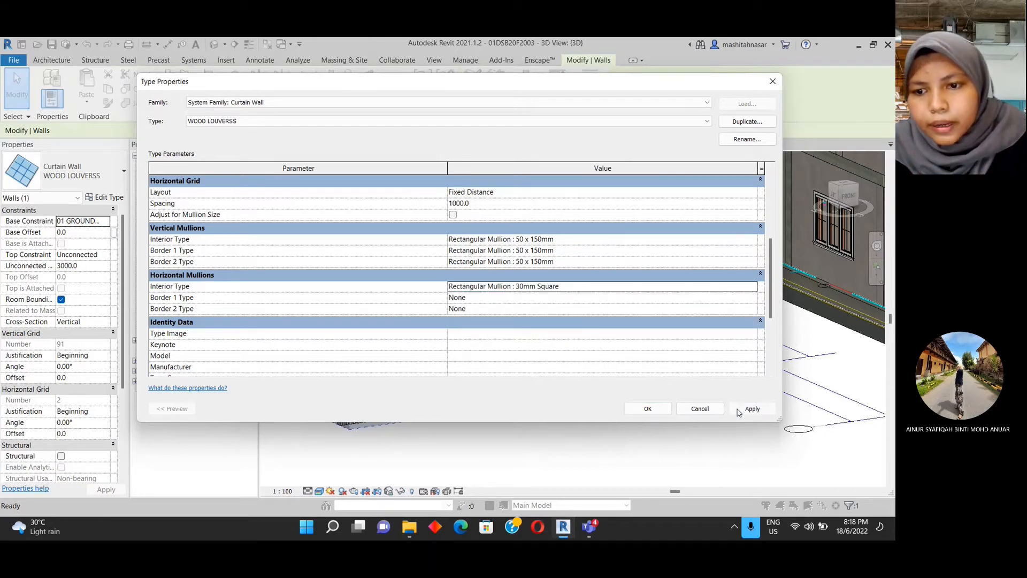
pyautogui.click(648, 408)
# - Examine the curtain wall's 30 mm horizontal mullions between the vertical louvers, up close and from different angles
pyautogui.scroll(5, 674, 305)
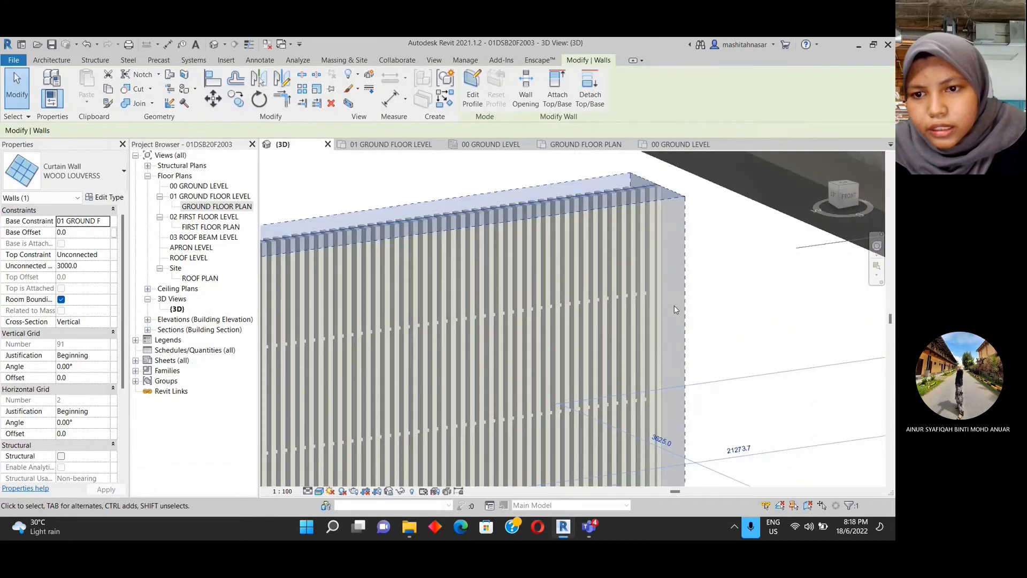
pyautogui.click(698, 333)
pyautogui.keyDown('shift'); pyautogui.moveTo(698, 333); pyautogui.dragTo(687, 362, button='middle'); pyautogui.keyUp('shift')
pyautogui.scroll(-1, 691, 344)
pyautogui.scroll(6, 663, 348)
pyautogui.scroll(-8, 687, 361)
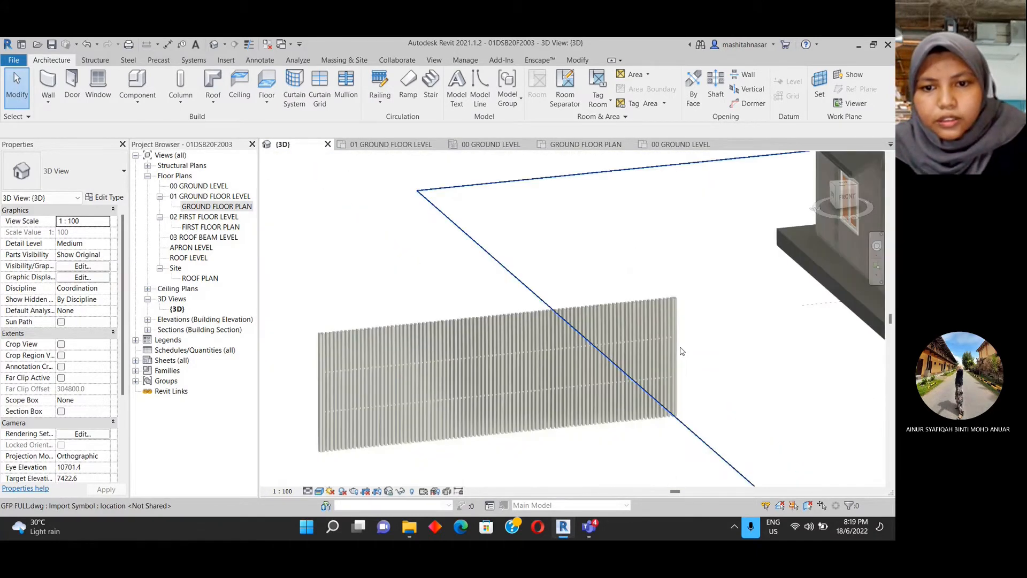
pyautogui.keyDown('shift'); pyautogui.moveTo(497, 422); pyautogui.dragTo(602, 423, button='middle'); pyautogui.keyUp('shift')
pyautogui.scroll(3, 602, 423)
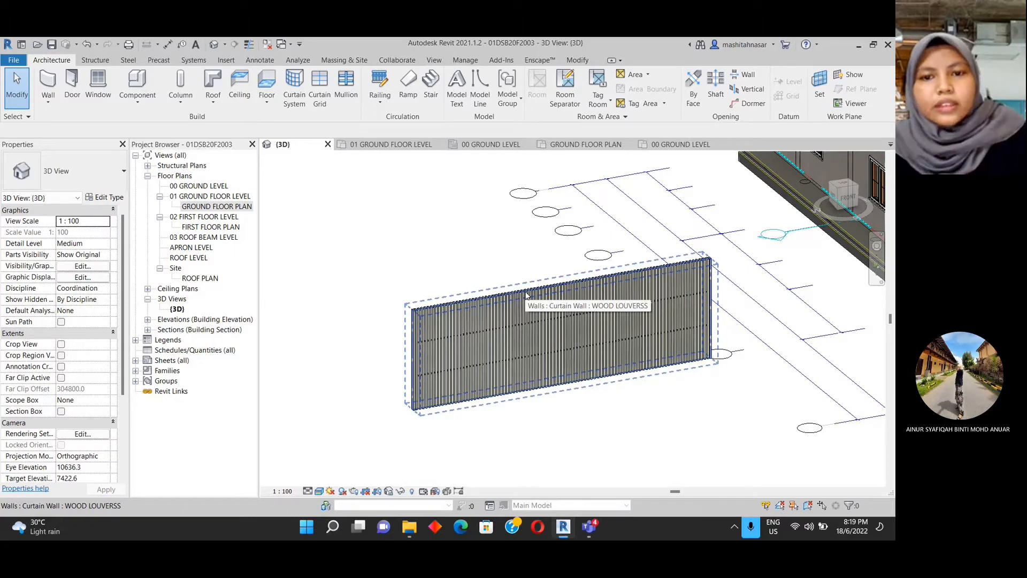
# - List the project's Rectangular Mullion types under the Curtain Wall Mullions families
pyautogui.click(135, 371)
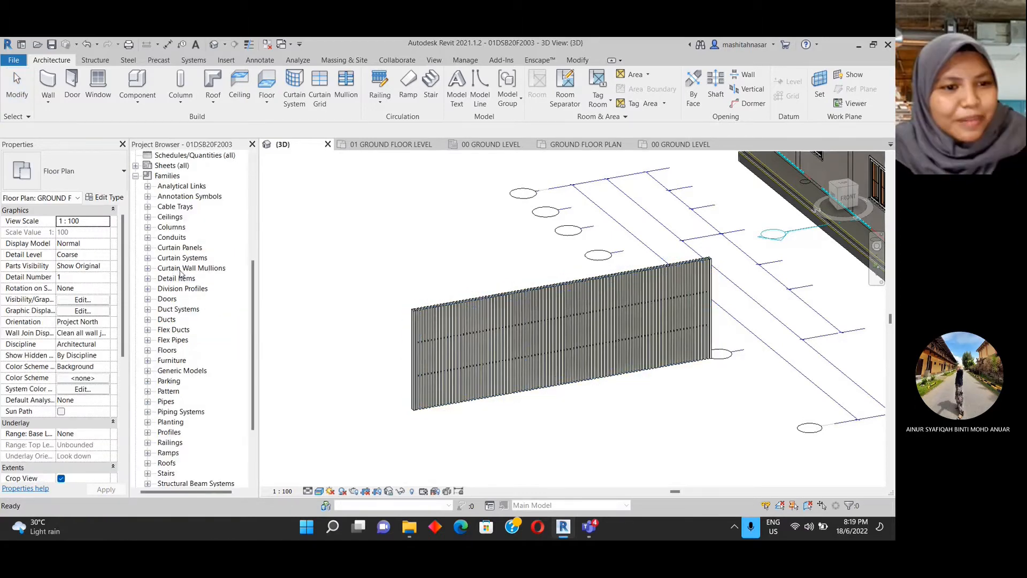
pyautogui.scroll(3, 184, 277)
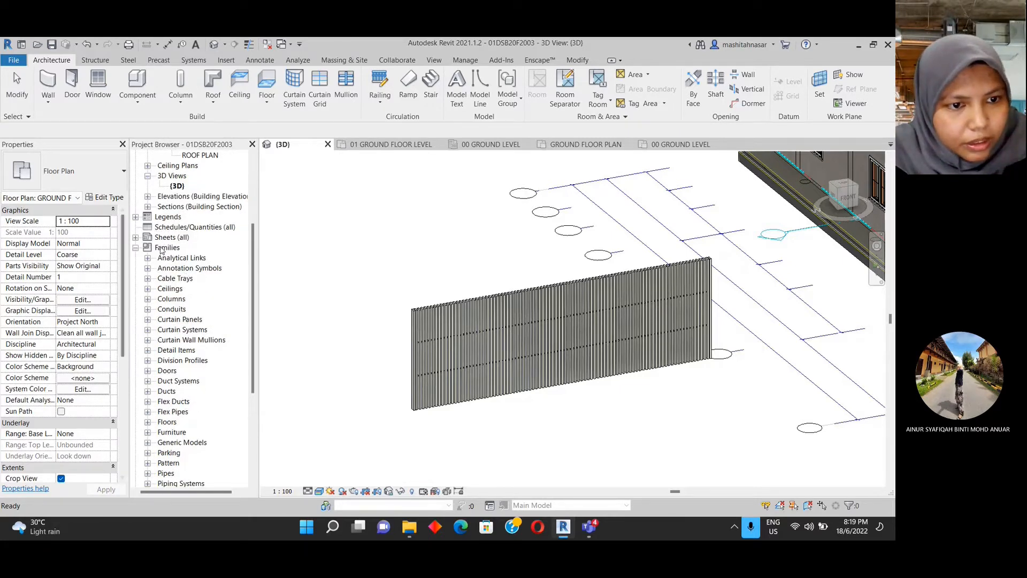
pyautogui.scroll(-1, 160, 334)
pyautogui.scroll(-1, 162, 332)
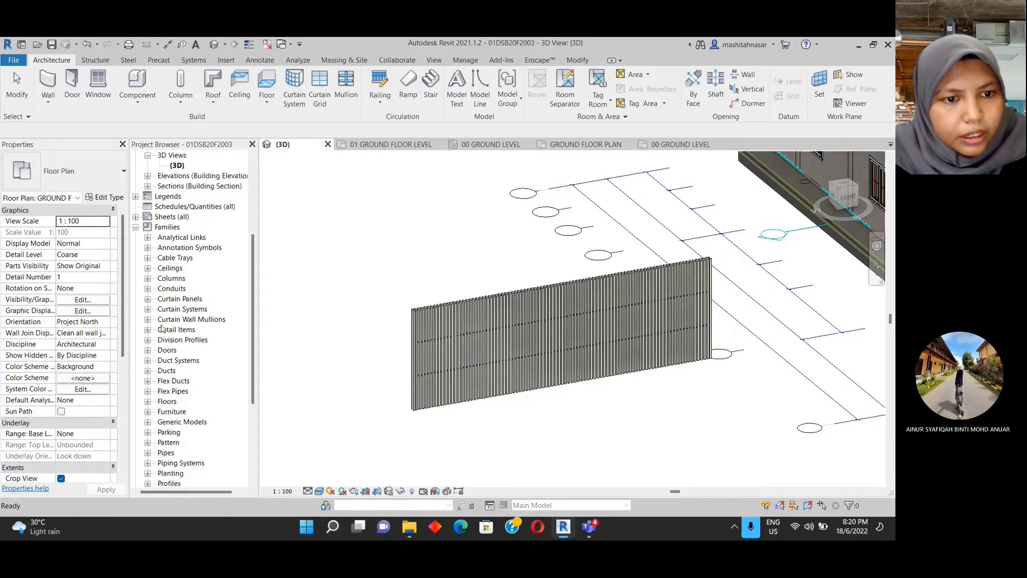
pyautogui.click(149, 320)
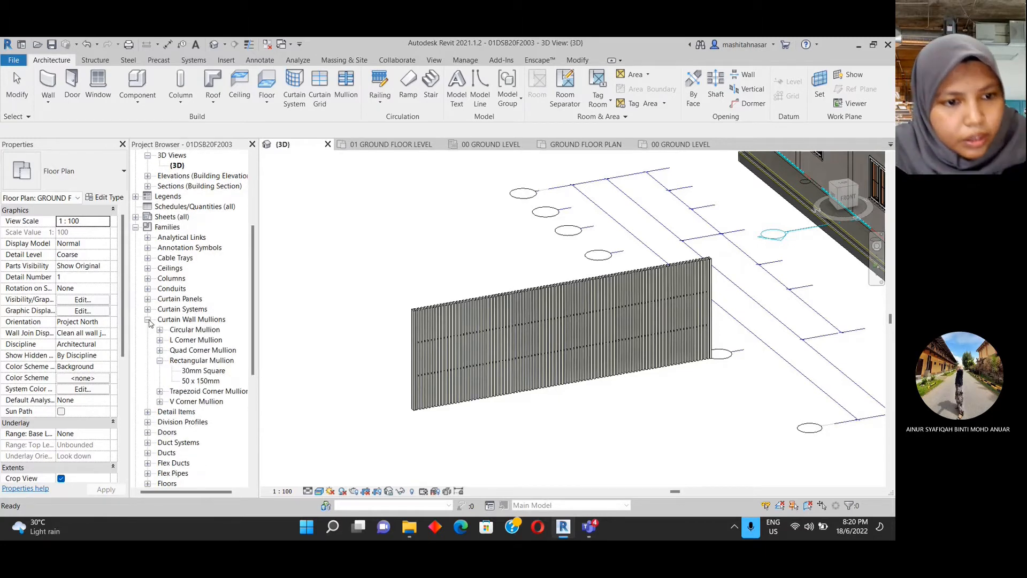
pyautogui.click(159, 360)
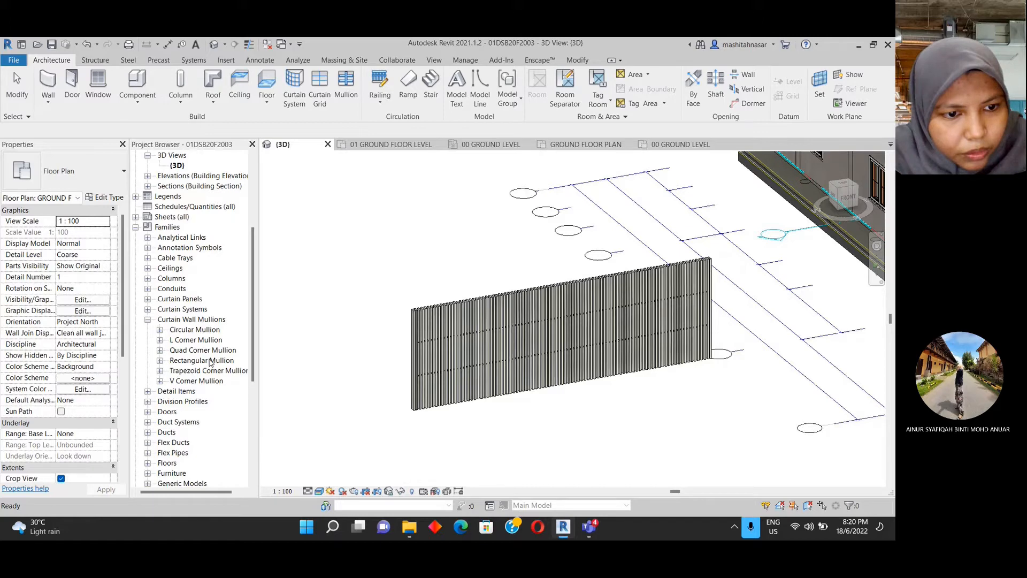
pyautogui.click(160, 361)
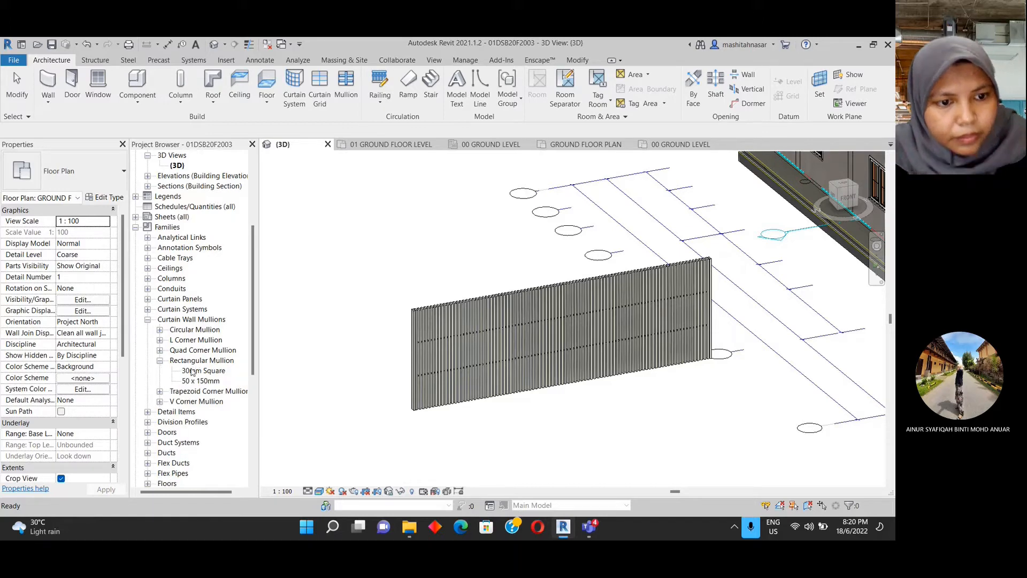
# - Duplicate the 50 x 150mm Rectangular Mullion type and name the copy WOOD LOUVERS
pyautogui.click(199, 381)
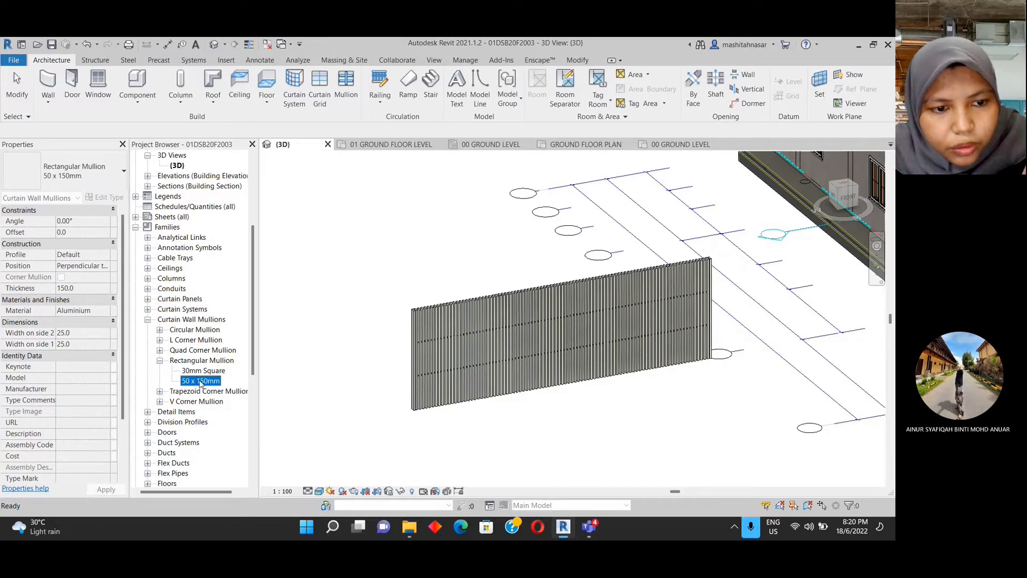
pyautogui.rightClick(201, 381)
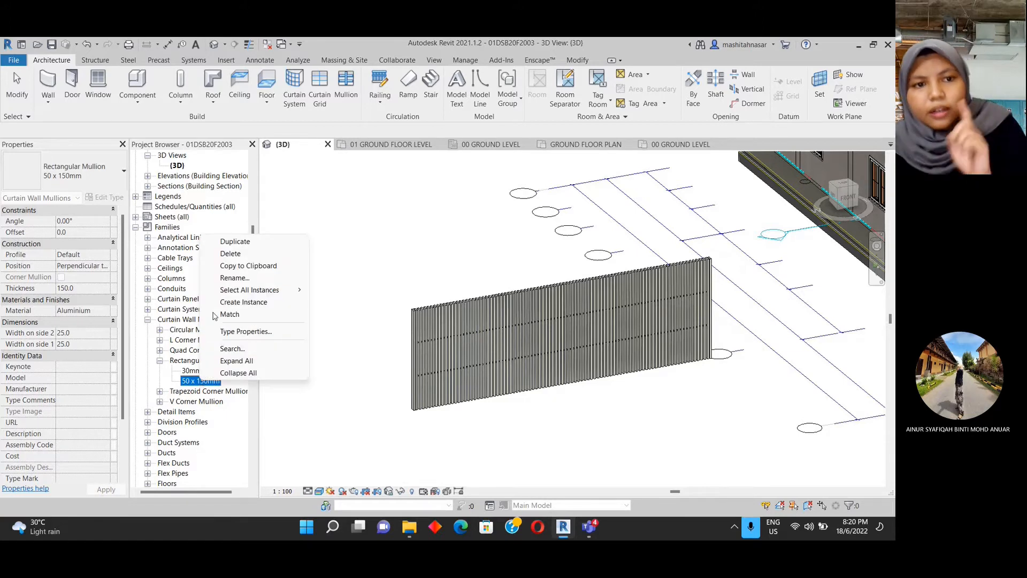
pyautogui.click(231, 242)
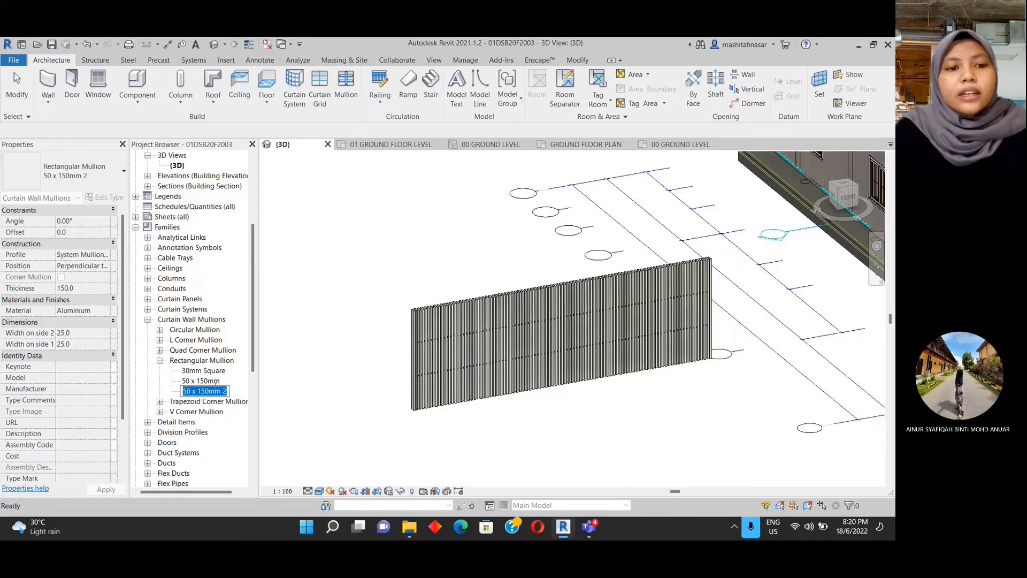
pyautogui.press('BackSpace')
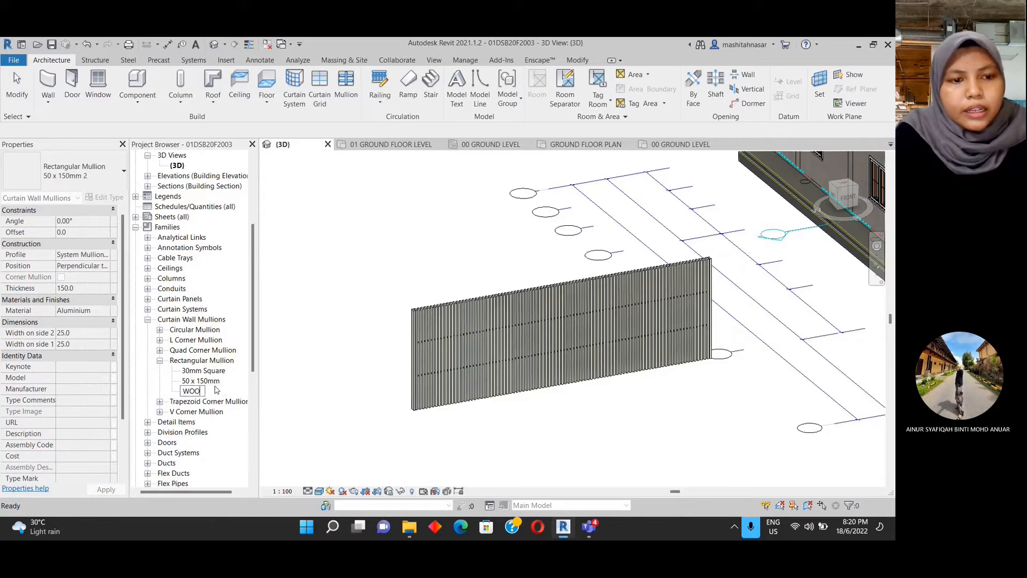
pyautogui.write('WOOD LOUVW')
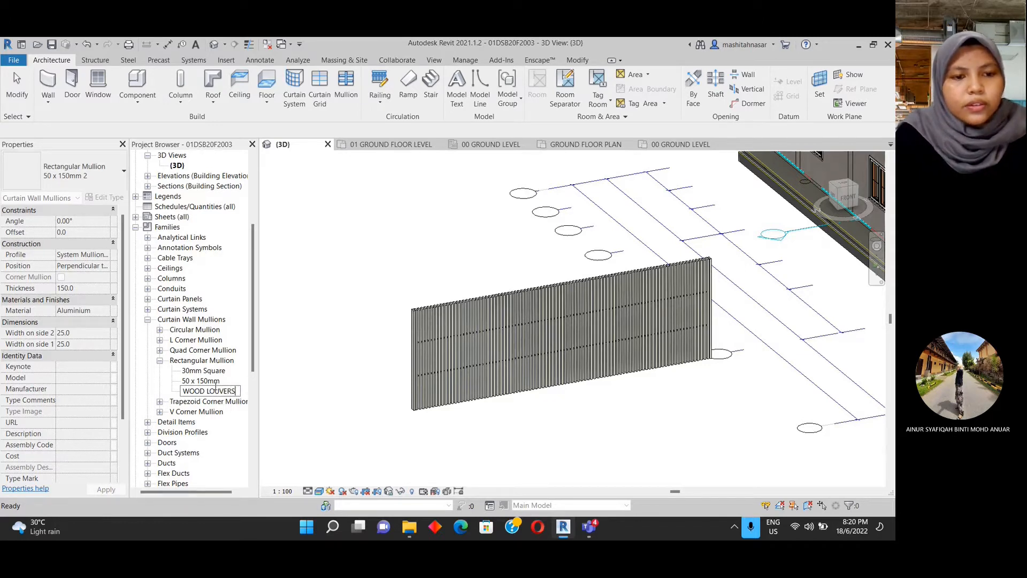
pyautogui.press('Return')
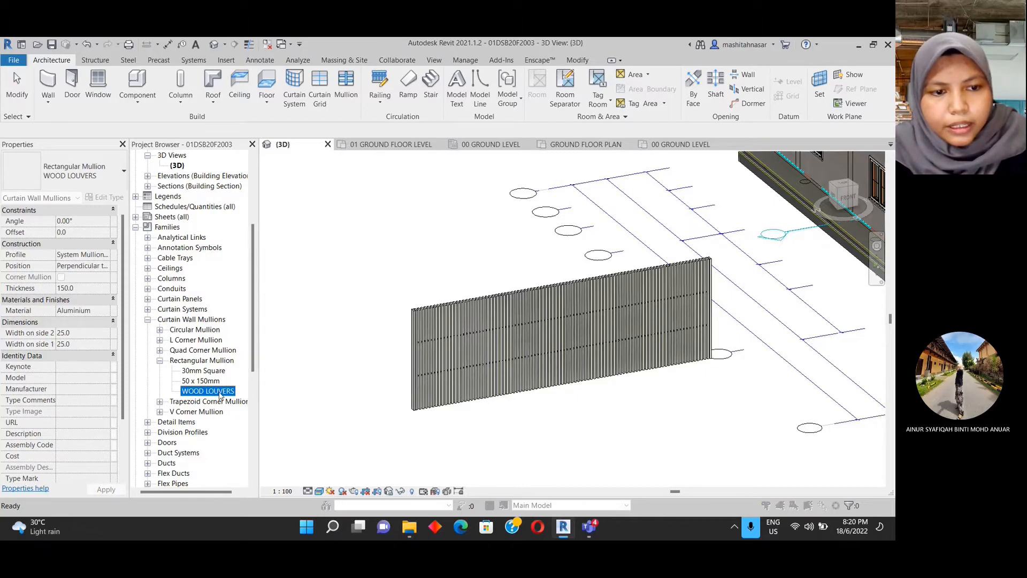
# - In the type properties of the WOOD LOUVERS mullion, set Thickness to 100.0 and accept the change
pyautogui.doubleClick(220, 396)
pyautogui.moveTo(424, 87); pyautogui.dragTo(326, 66)
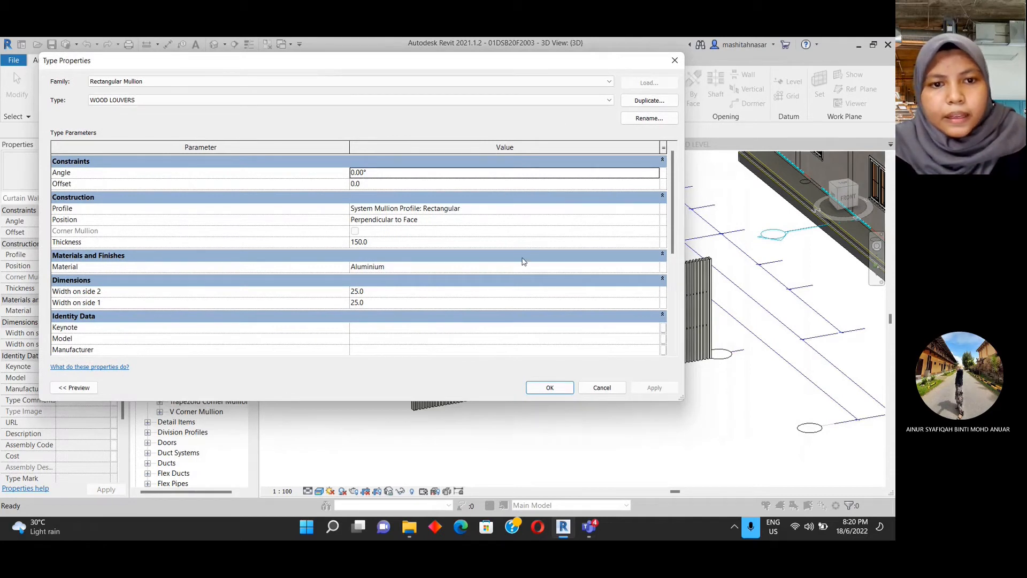
pyautogui.scroll(-1, 524, 261)
pyautogui.scroll(1, 523, 266)
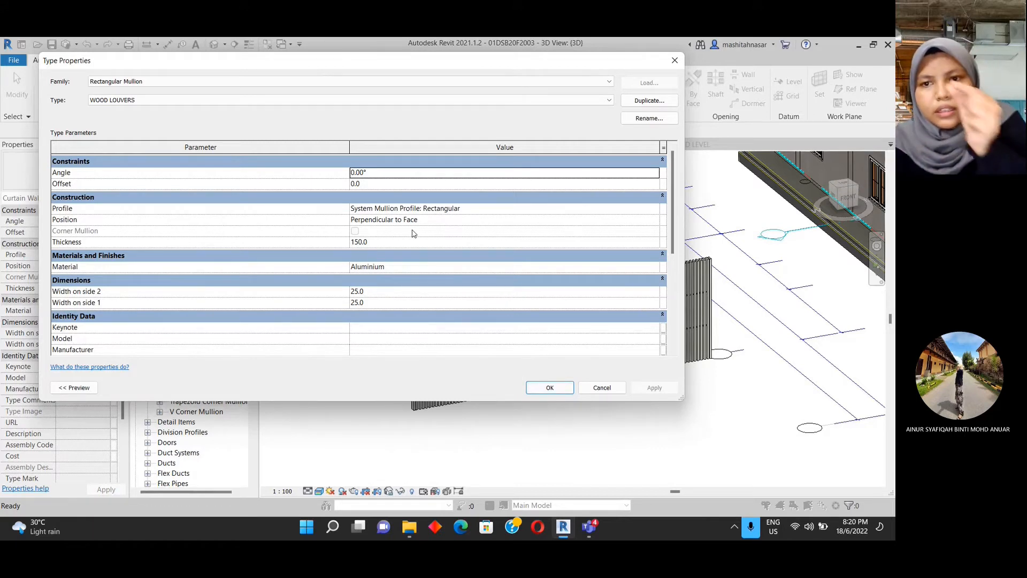
pyautogui.click(373, 245)
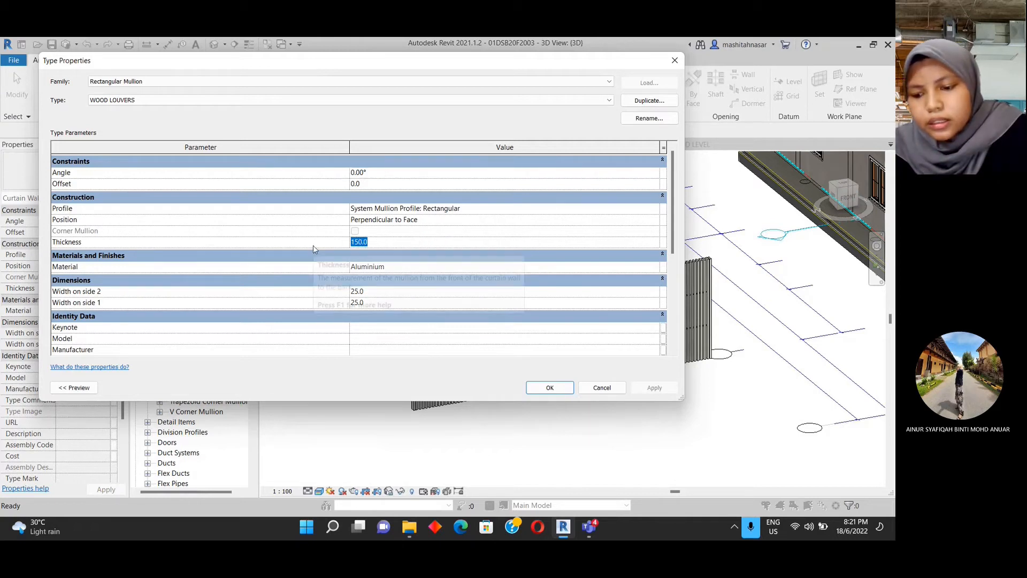
pyautogui.write('100.0')
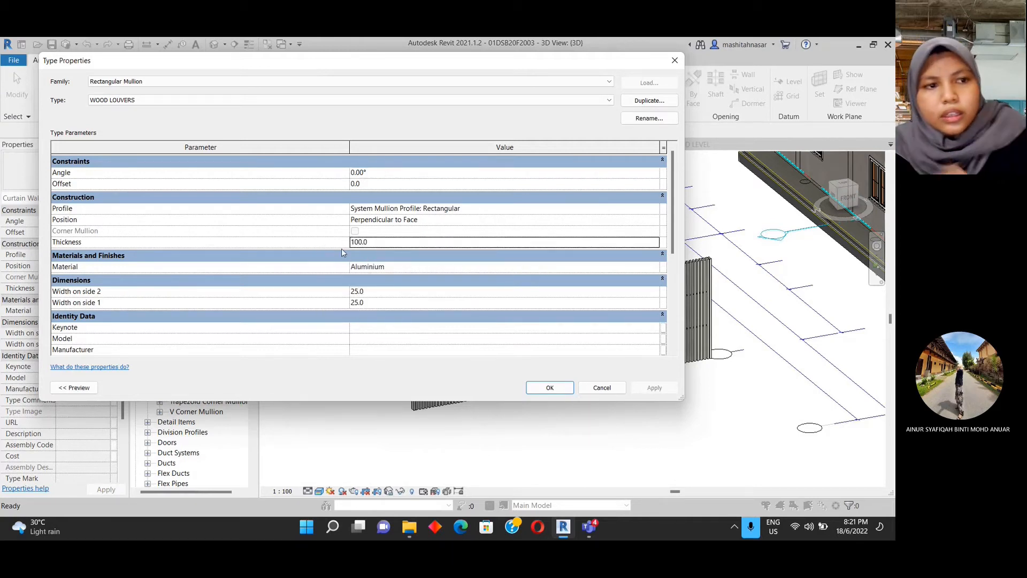
pyautogui.click(550, 387)
pyautogui.click(573, 399)
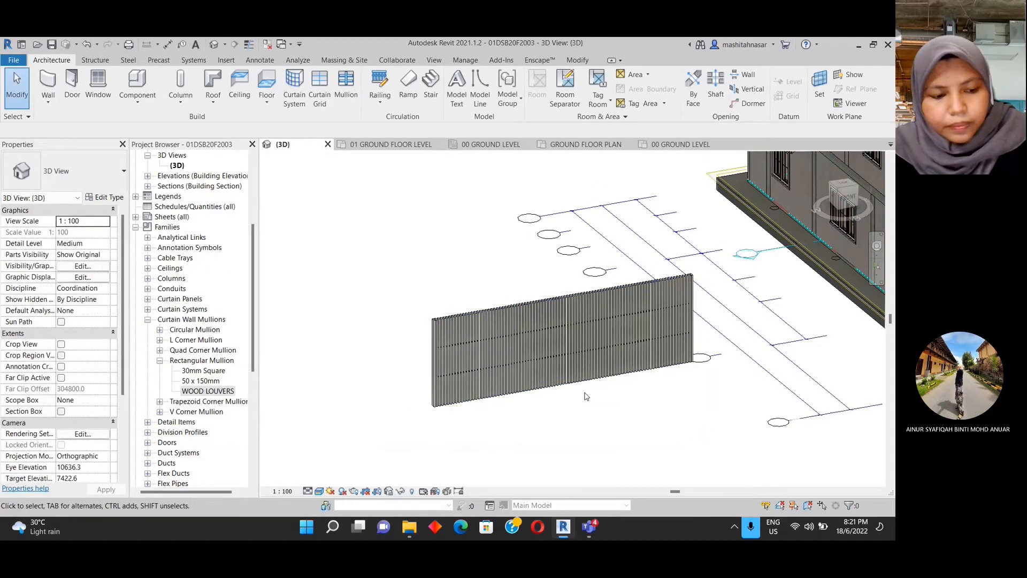
# - Open the material selection for the WOOD LOUVERS mullion type and search the materials for WOOD
pyautogui.scroll(5, 586, 404)
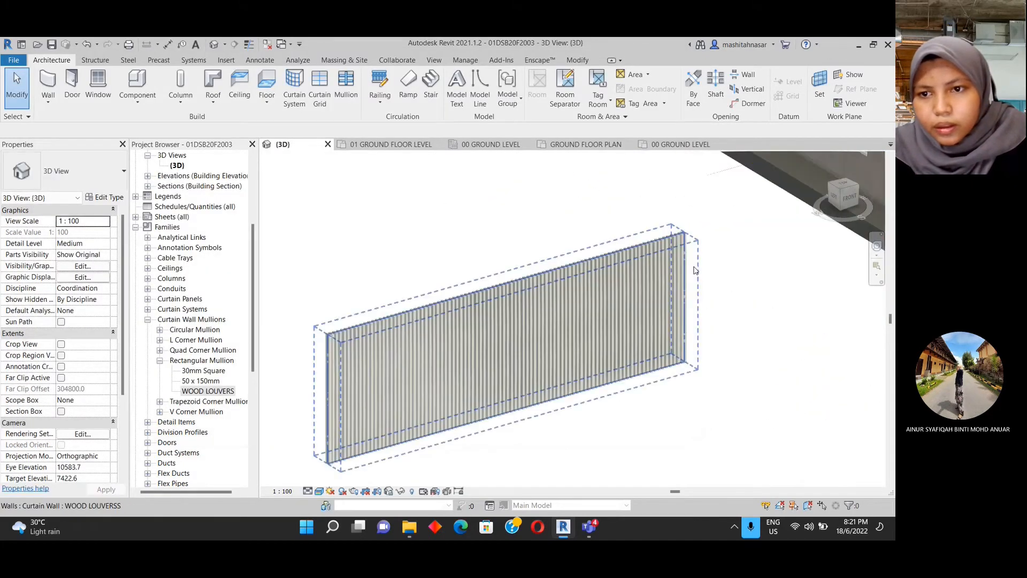
pyautogui.scroll(5, 683, 237)
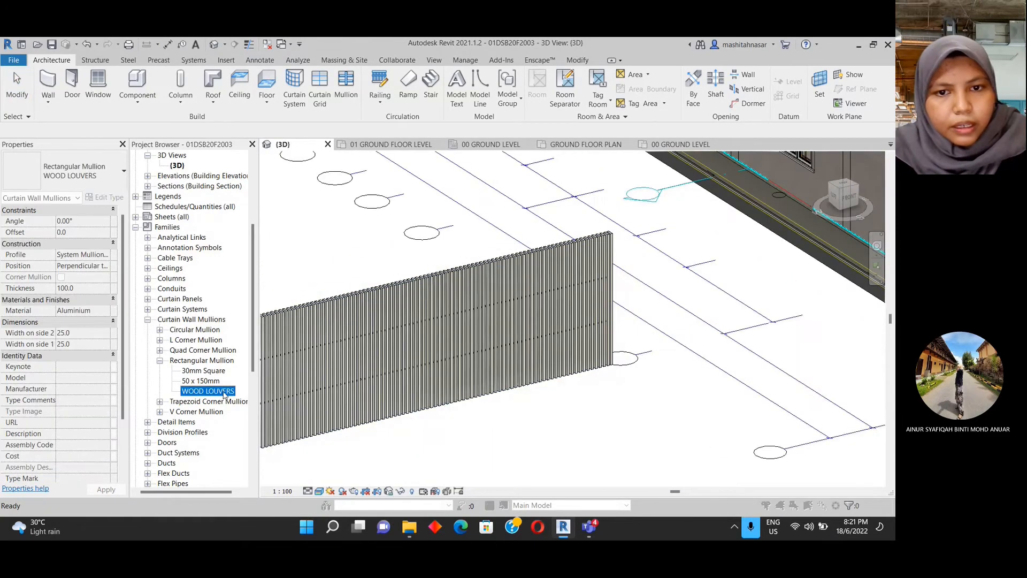
pyautogui.doubleClick(223, 391)
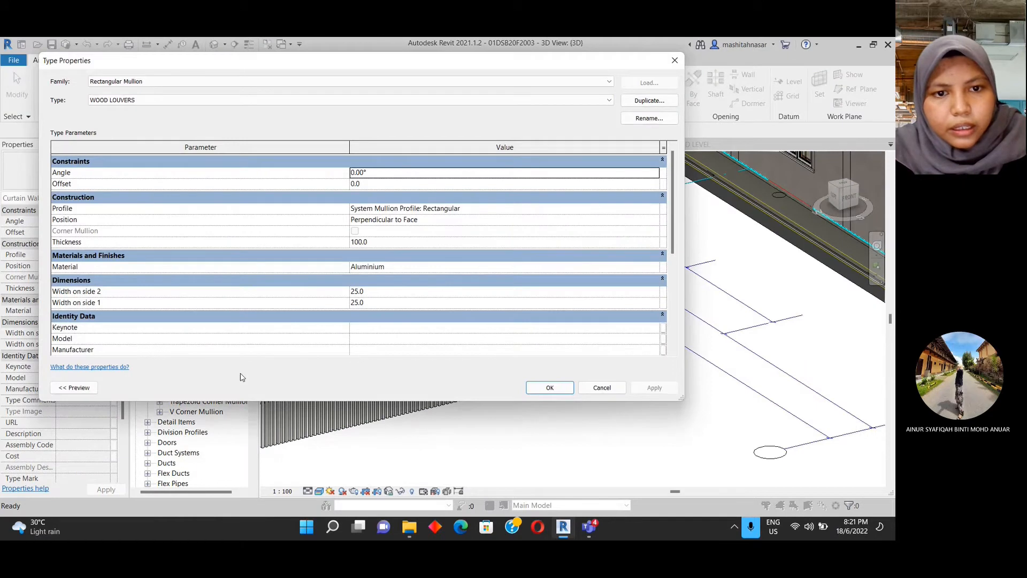
pyautogui.click(369, 268)
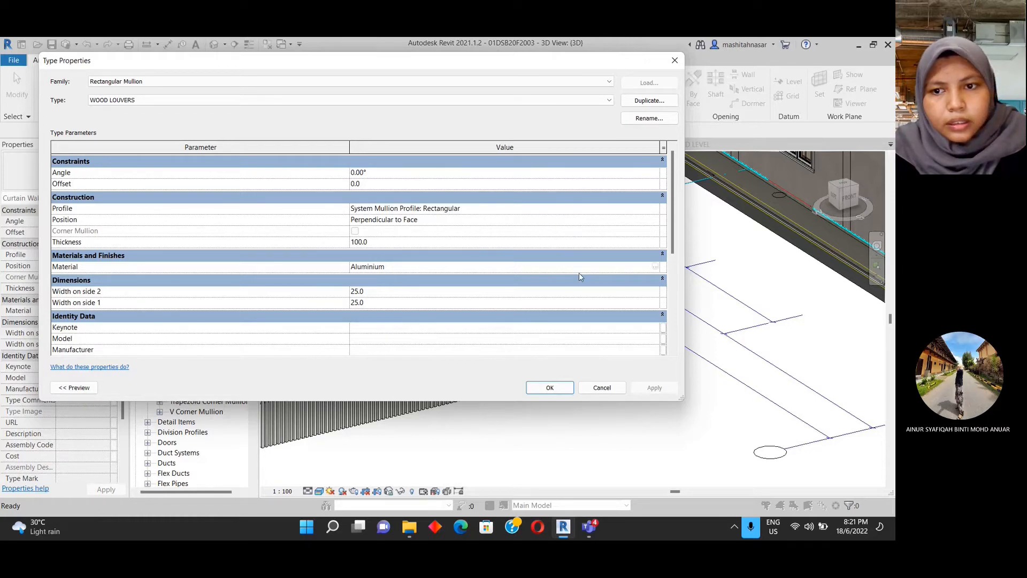
pyautogui.click(656, 268)
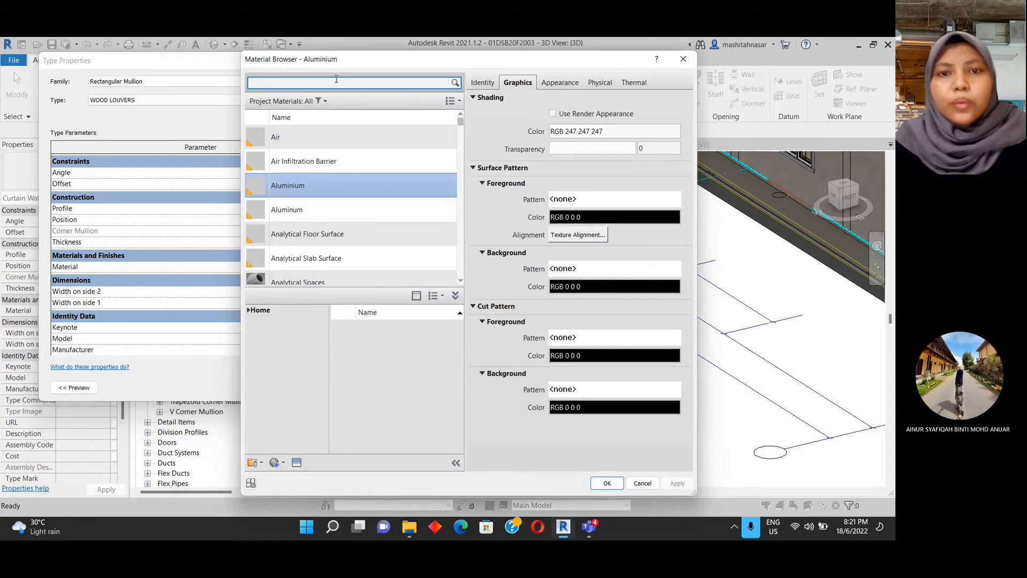
pyautogui.write('WOOD LOUVER')
pyautogui.press('BackSpace')
pyautogui.press('BackSpace')
pyautogui.press('BackSpace')
pyautogui.press('BackSpace')
pyautogui.press('BackSpace')
pyautogui.press('BackSpace')
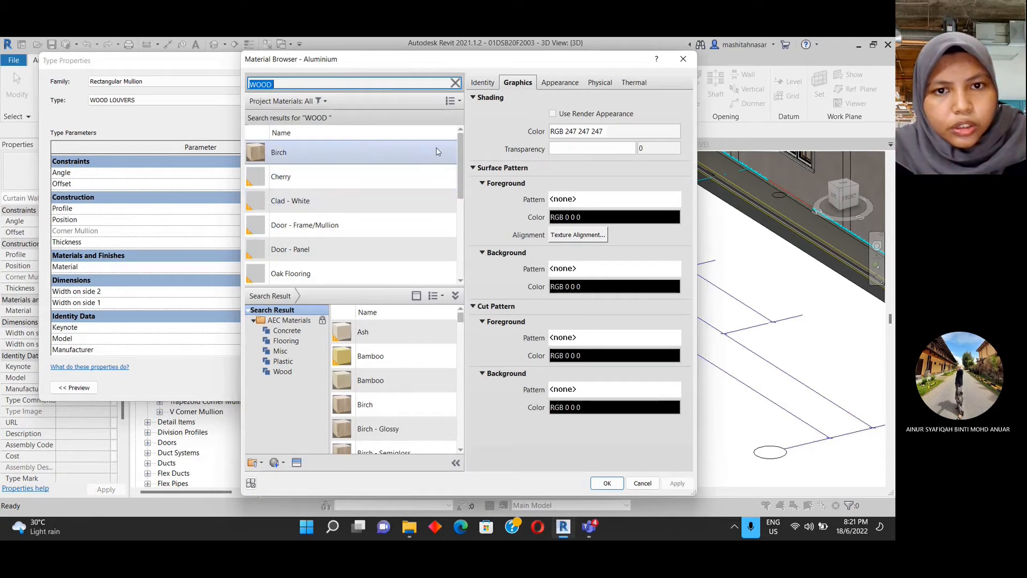
# - Add the library material Birch to the project materials, replacing the existing appearance of the same name
pyautogui.scroll(-1, 407, 369)
pyautogui.click(419, 338)
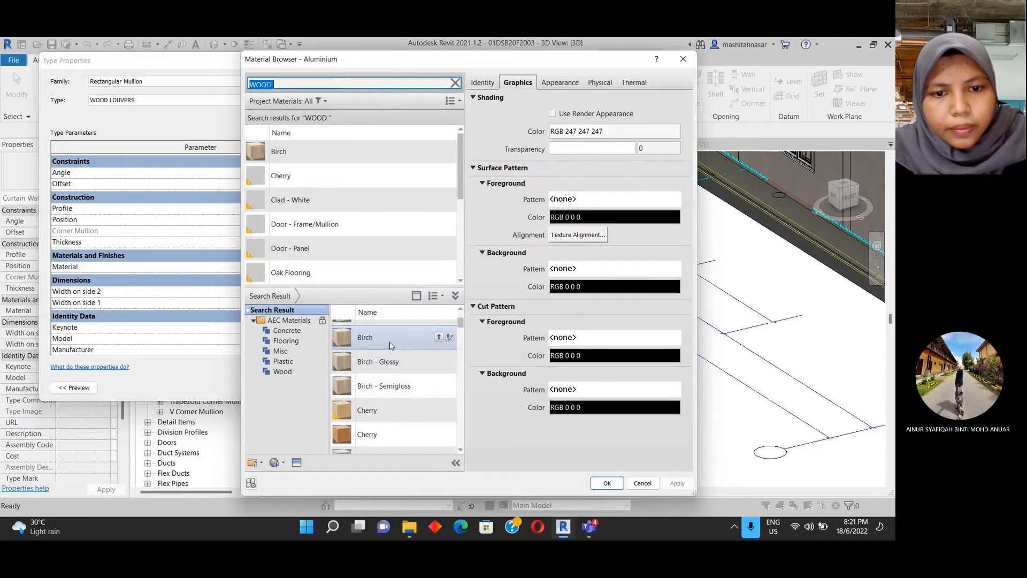
pyautogui.click(440, 338)
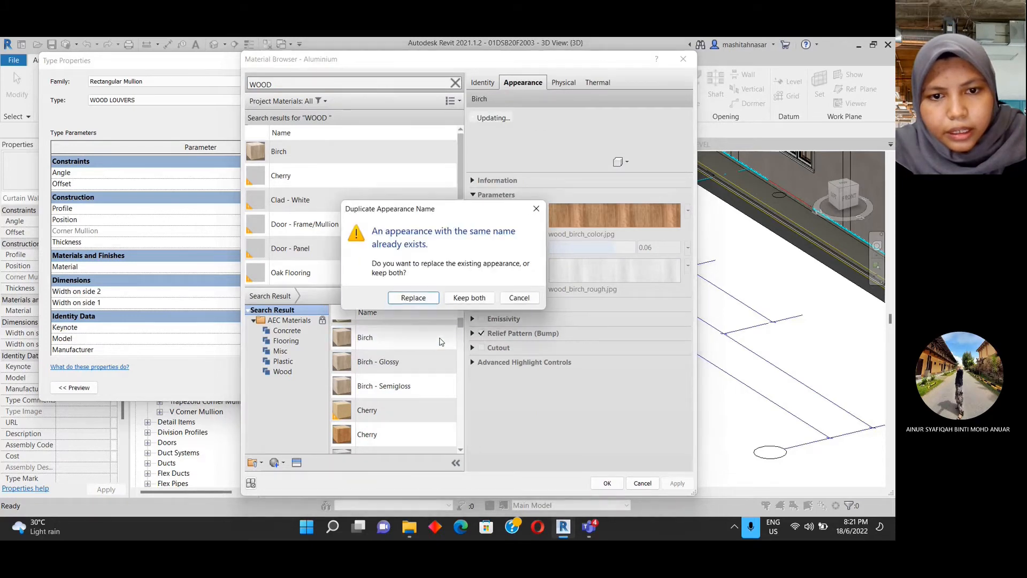
pyautogui.click(426, 299)
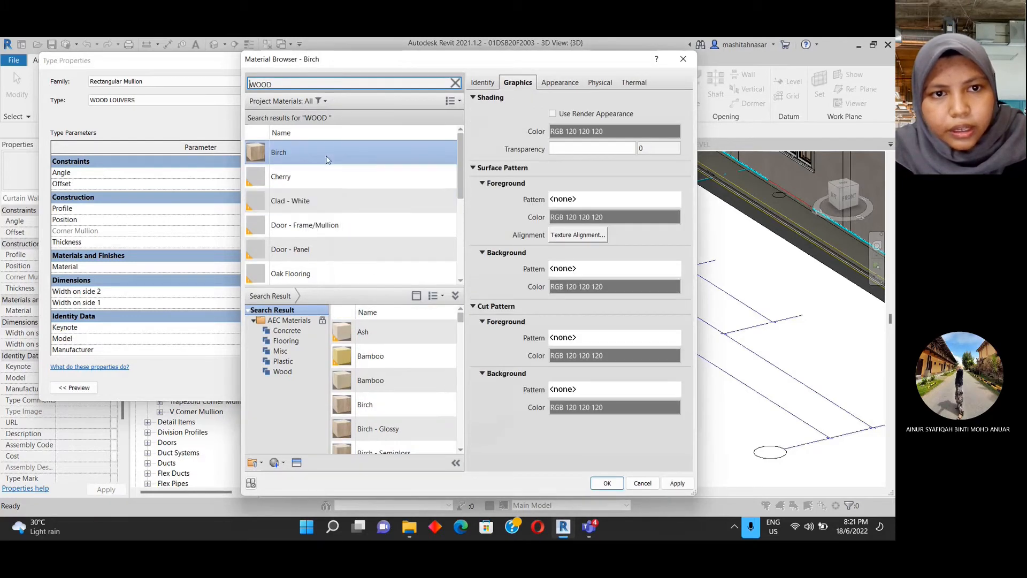
# - Enable Use Render Appearance for Birch and assign it as the material of the WOOD LOUVERS mullion type
pyautogui.click(552, 114)
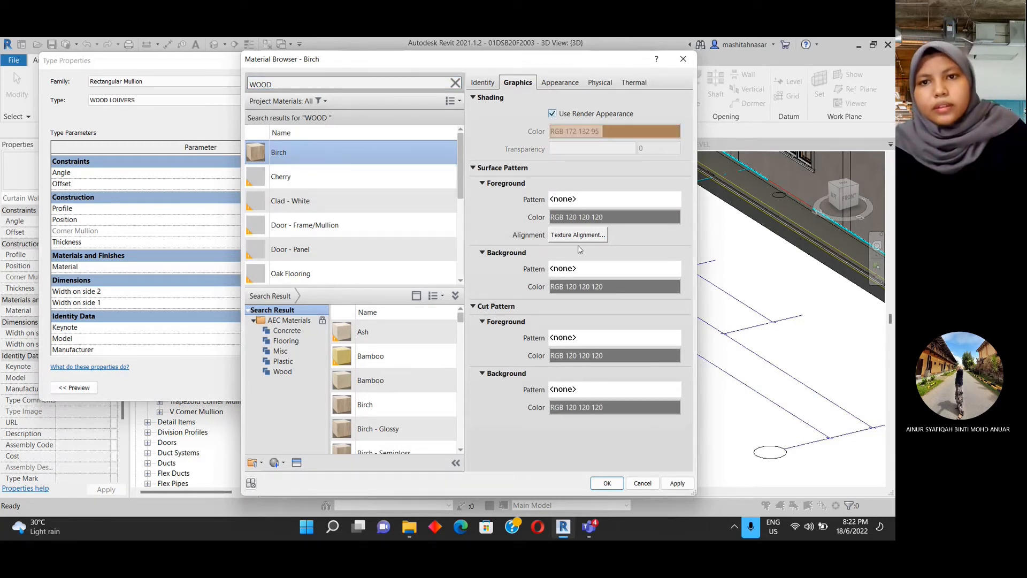
pyautogui.click(672, 484)
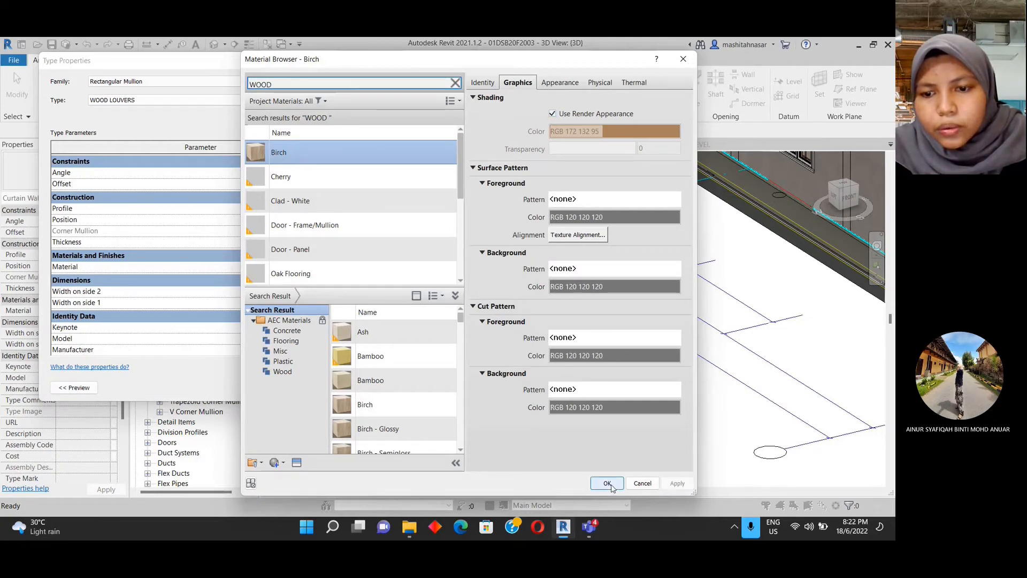
pyautogui.click(607, 483)
pyautogui.click(548, 388)
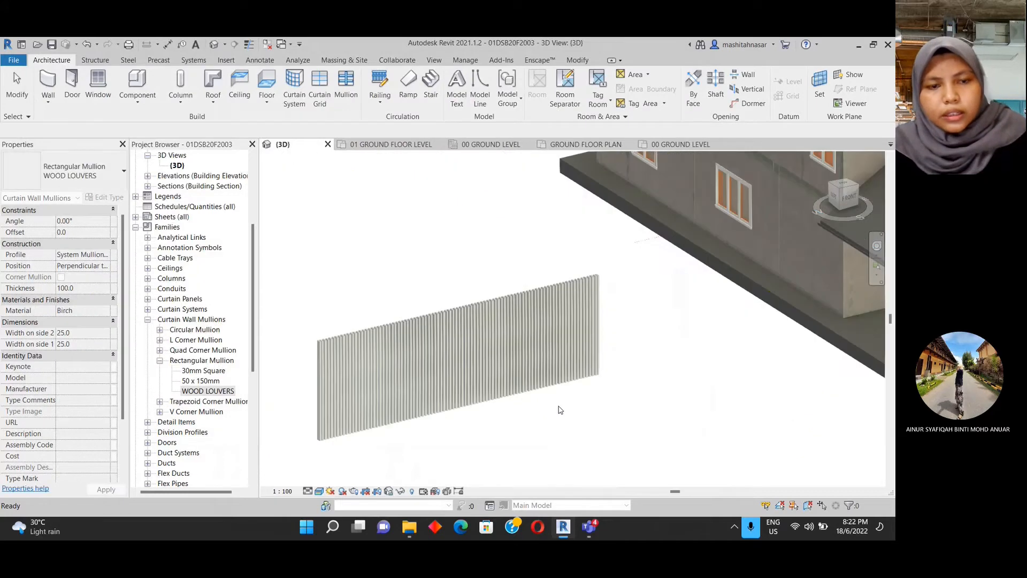
# - In the WOOD LOUVERSS curtain wall's type properties, set Interior Type of the vertical mullions to Rectangular Mullion : WOOD LOUVERS
pyautogui.press('Escape')
pyautogui.scroll(3, 521, 367)
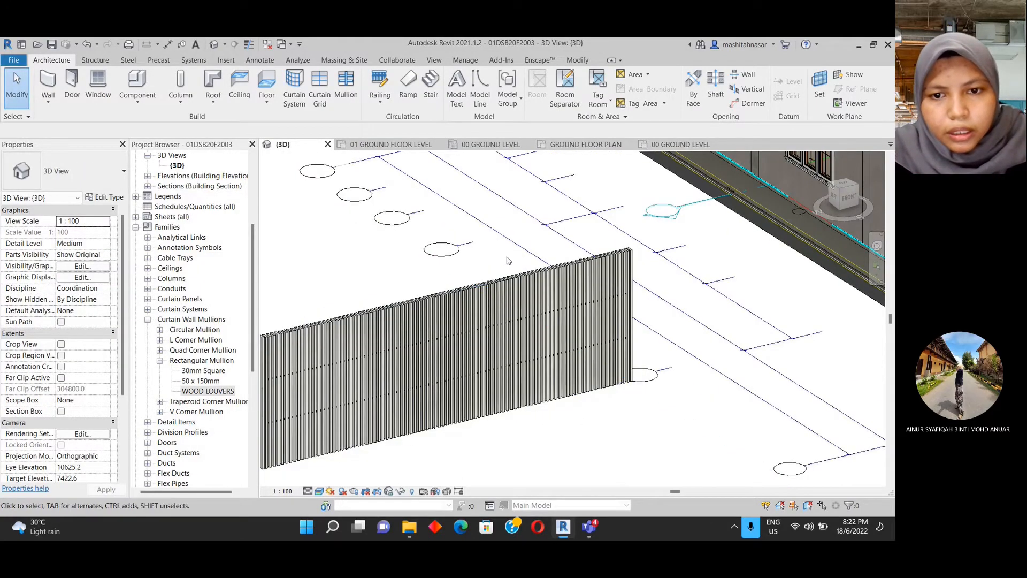
pyautogui.scroll(-2, 572, 336)
pyautogui.keyDown('shift'); pyautogui.moveTo(572, 336); pyautogui.dragTo(376, 344, button='middle'); pyautogui.keyUp('shift')
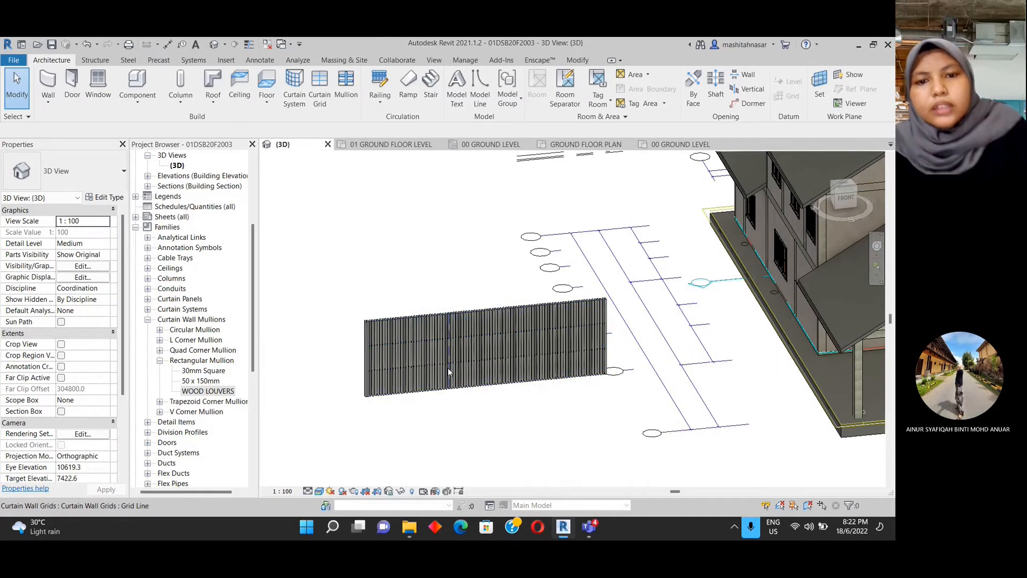
pyautogui.click(440, 320)
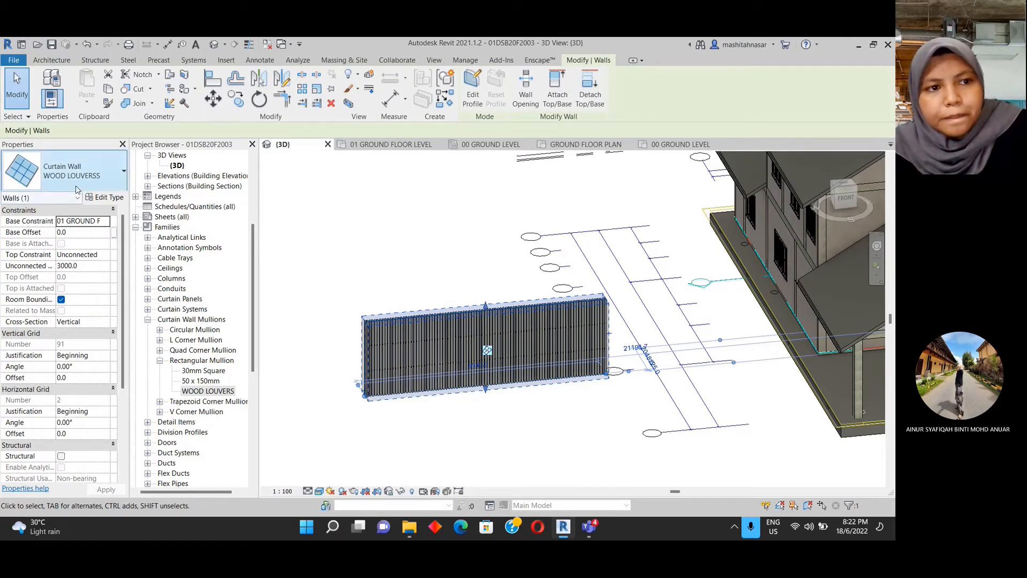
pyautogui.click(106, 197)
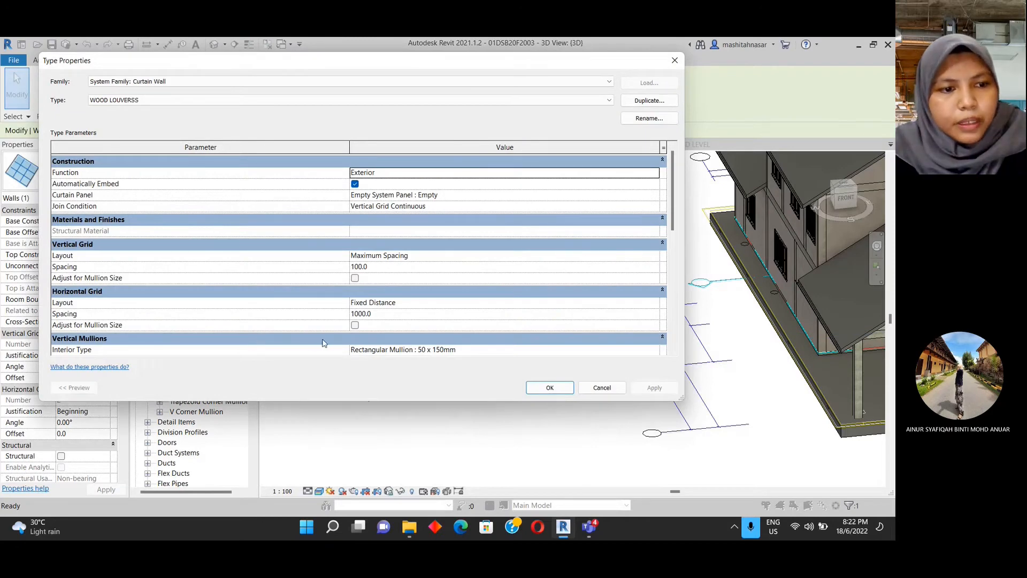
pyautogui.scroll(-3, 316, 342)
pyautogui.scroll(-1, 322, 343)
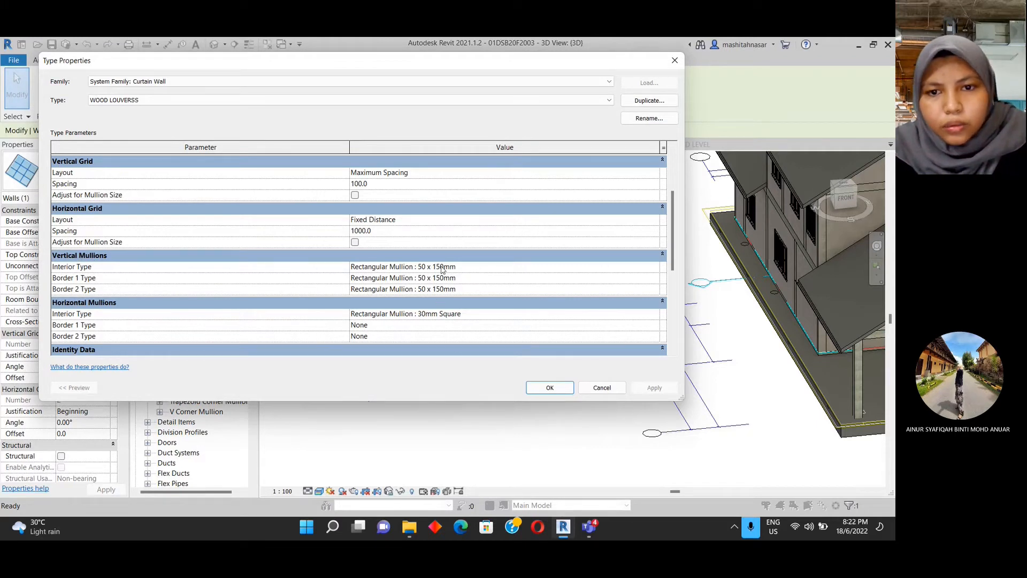
pyautogui.click(657, 269)
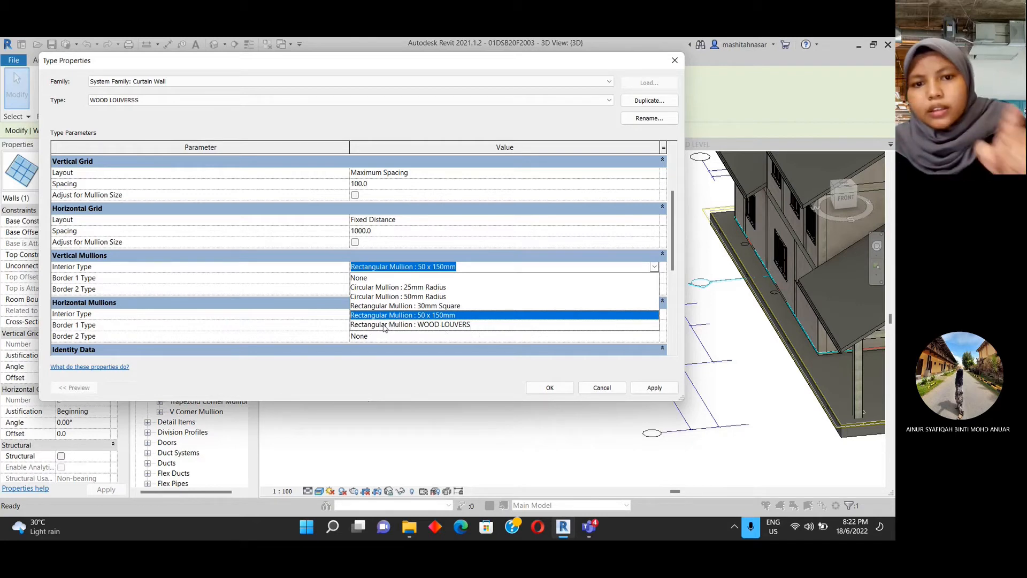
pyautogui.click(448, 326)
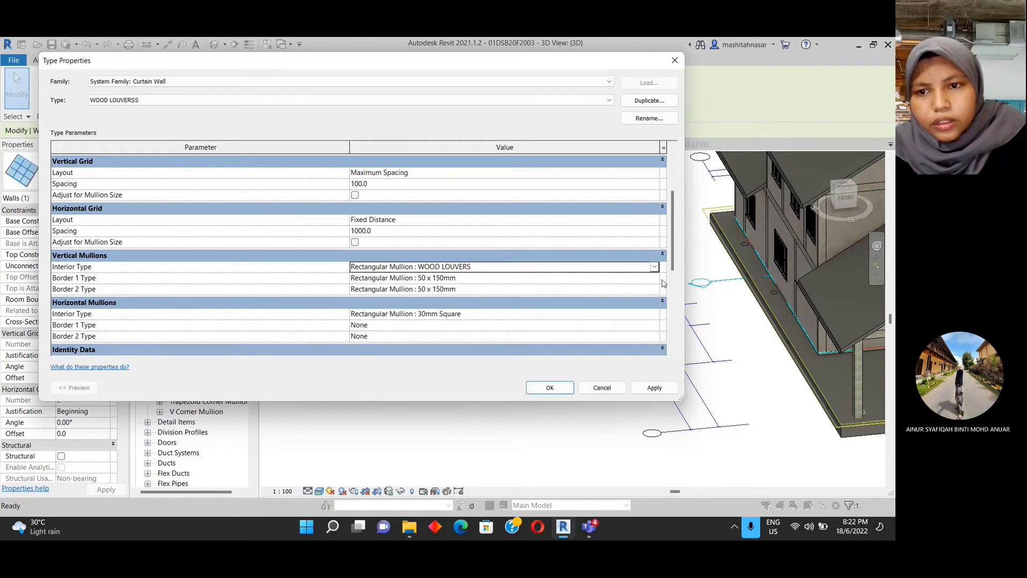
# - Set Border 1 Type and Border 2 Type of the vertical mullions to Rectangular Mullion : WOOD LOUVERS
pyautogui.click(654, 278)
pyautogui.click(655, 278)
pyautogui.scroll(1, 452, 322)
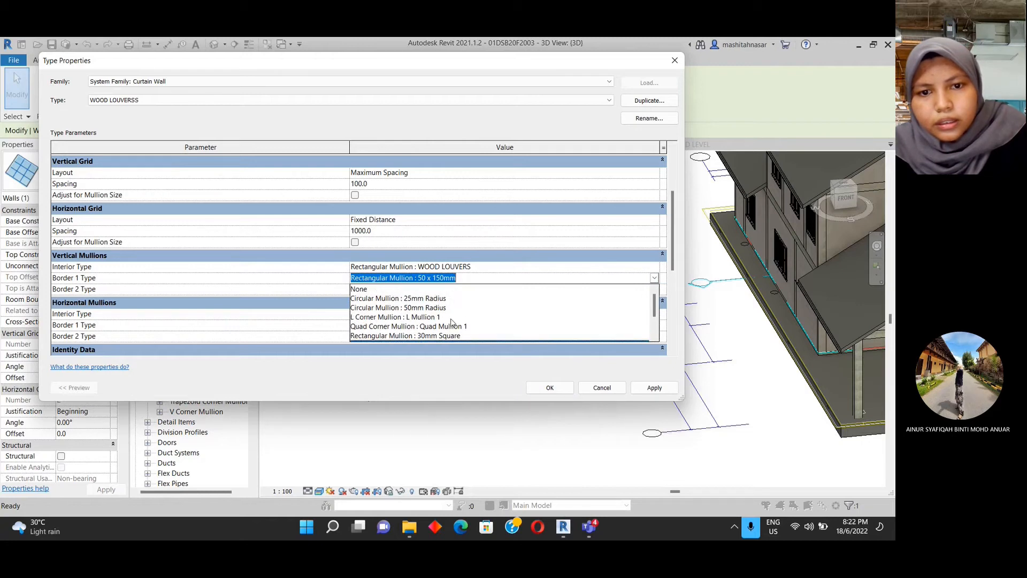
pyautogui.scroll(-2, 450, 324)
pyautogui.click(449, 318)
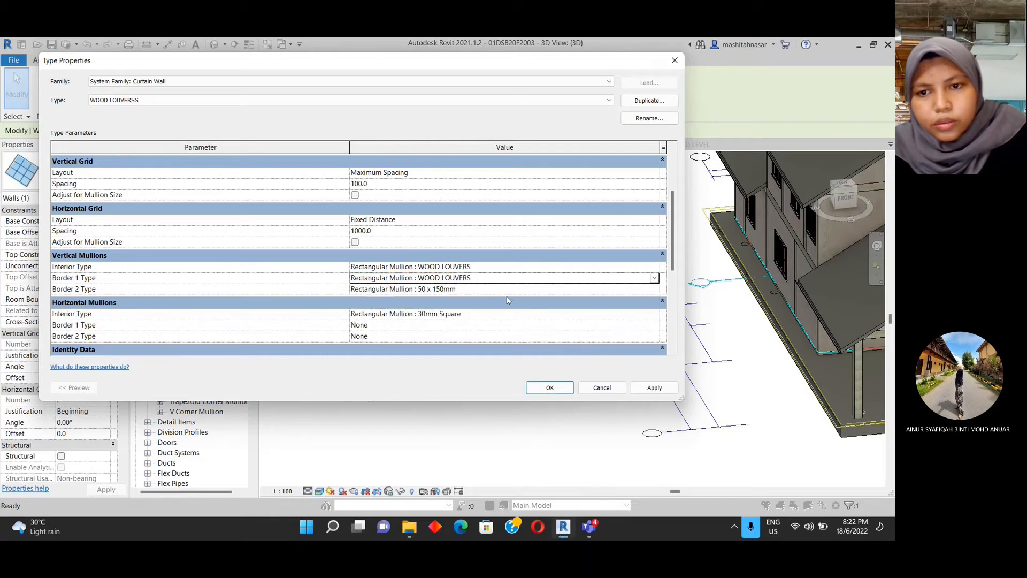
pyautogui.click(654, 289)
pyautogui.click(654, 290)
pyautogui.scroll(-2, 447, 339)
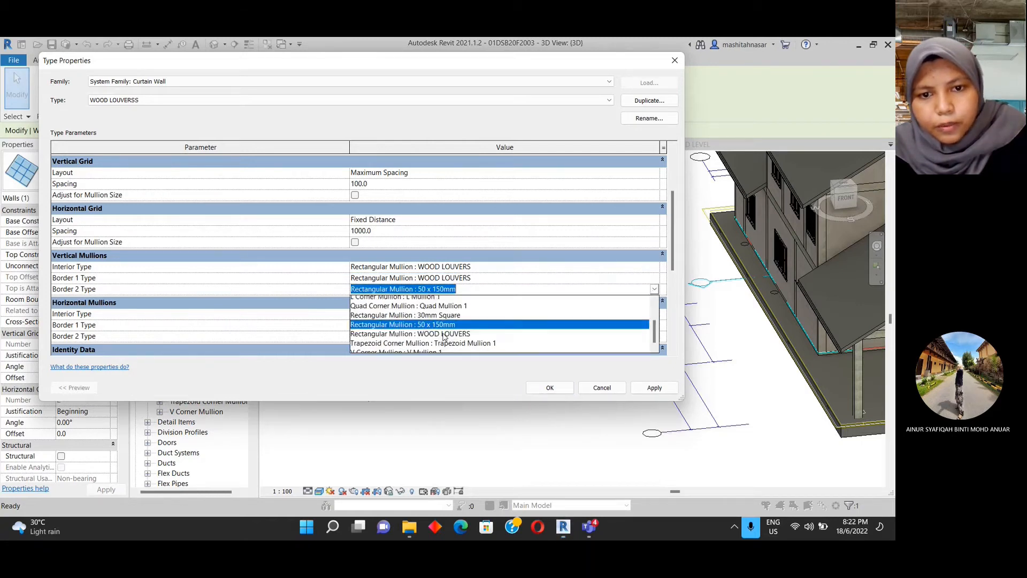
pyautogui.click(449, 334)
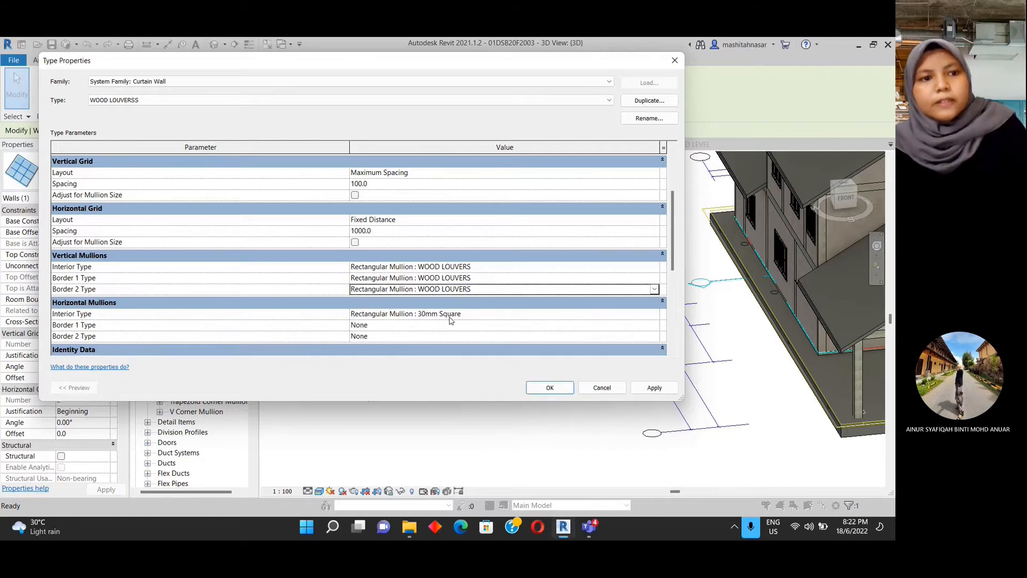
pyautogui.scroll(-1, 459, 318)
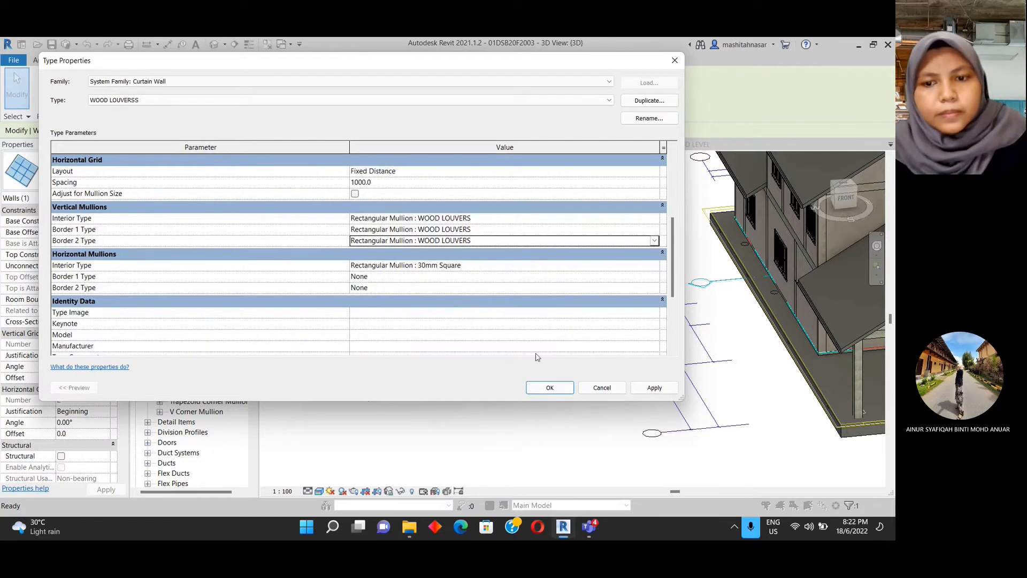
# - Apply the vertical mullion settings to the WOOD LOUVERSS type and inspect the resulting louvers up close in 3D
pyautogui.click(649, 388)
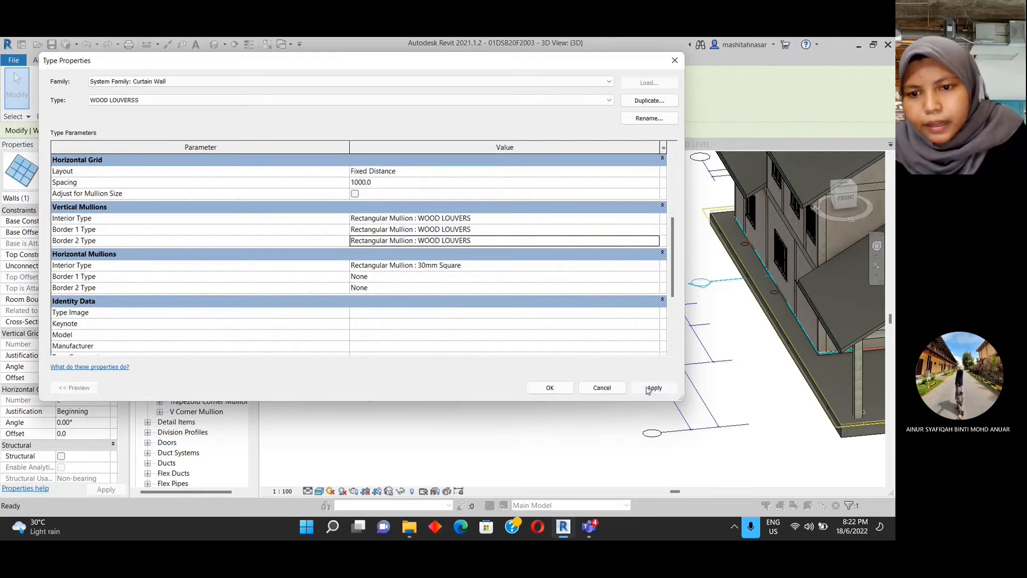
pyautogui.click(556, 390)
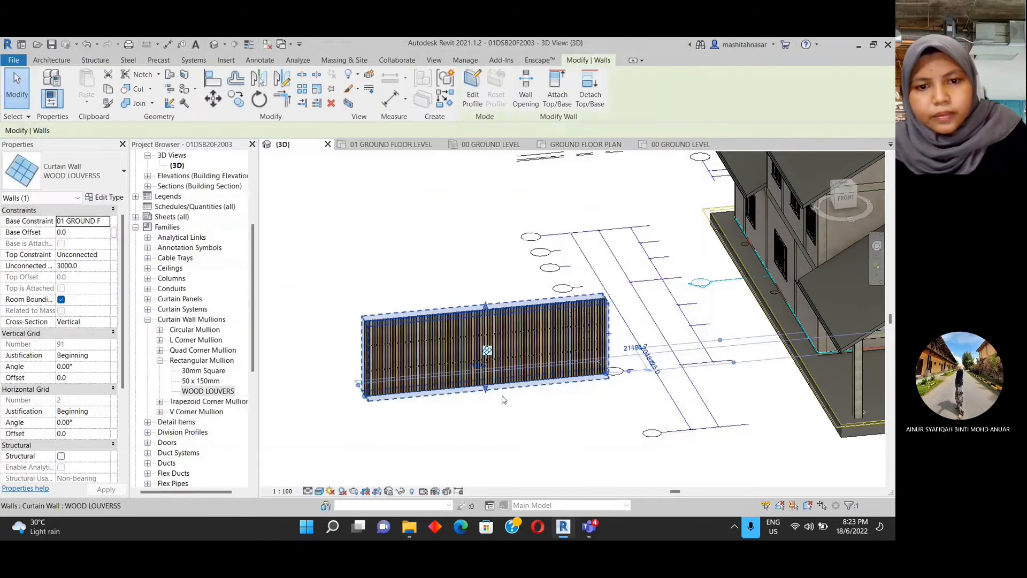
pyautogui.moveTo(502, 411); pyautogui.dragTo(516, 405, button='middle')
pyautogui.click(494, 408)
pyautogui.scroll(5, 538, 395)
pyautogui.scroll(-2, 532, 389)
pyautogui.keyDown('shift'); pyautogui.moveTo(582, 404); pyautogui.dragTo(422, 287, button='middle'); pyautogui.keyUp('shift')
pyautogui.scroll(5, 421, 283)
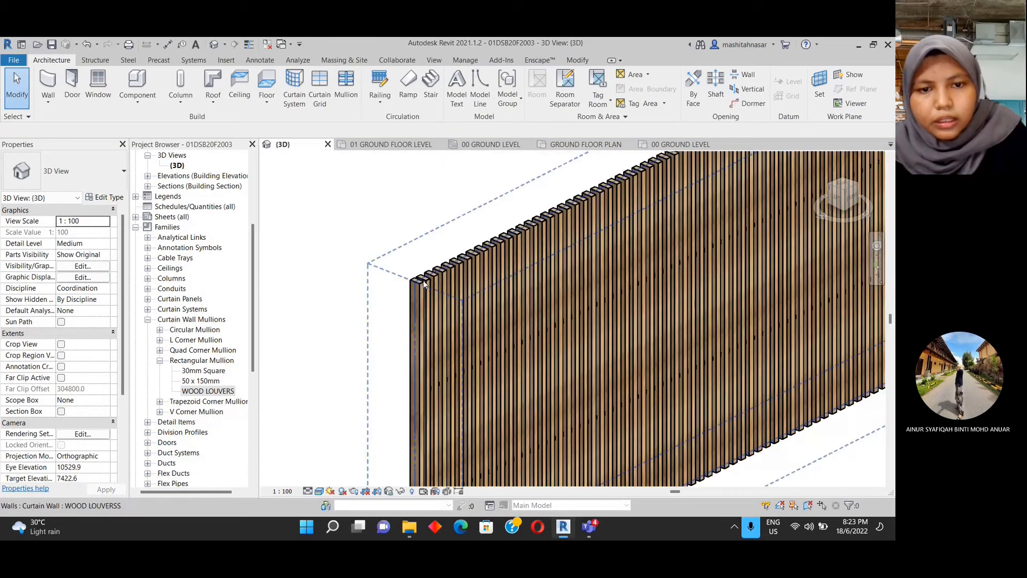
pyautogui.scroll(-1, 425, 284)
pyautogui.moveTo(425, 284); pyautogui.dragTo(410, 282, button='middle')
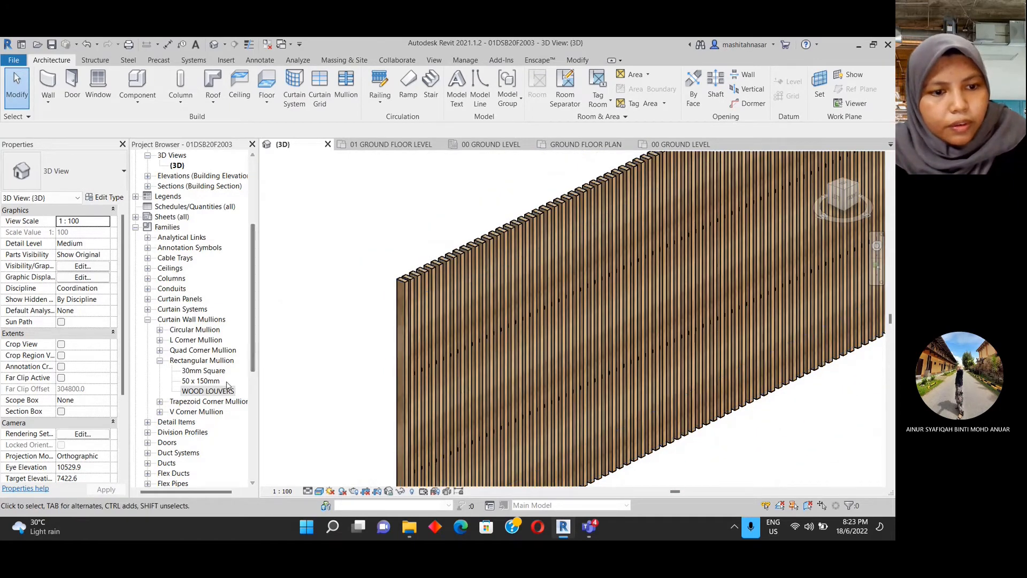
# - Set Width on side 2 and Width on side 1 of the WOOD LOUVERS mullion type to 15
pyautogui.doubleClick(209, 391)
pyautogui.click(335, 292)
pyautogui.write('15.0')
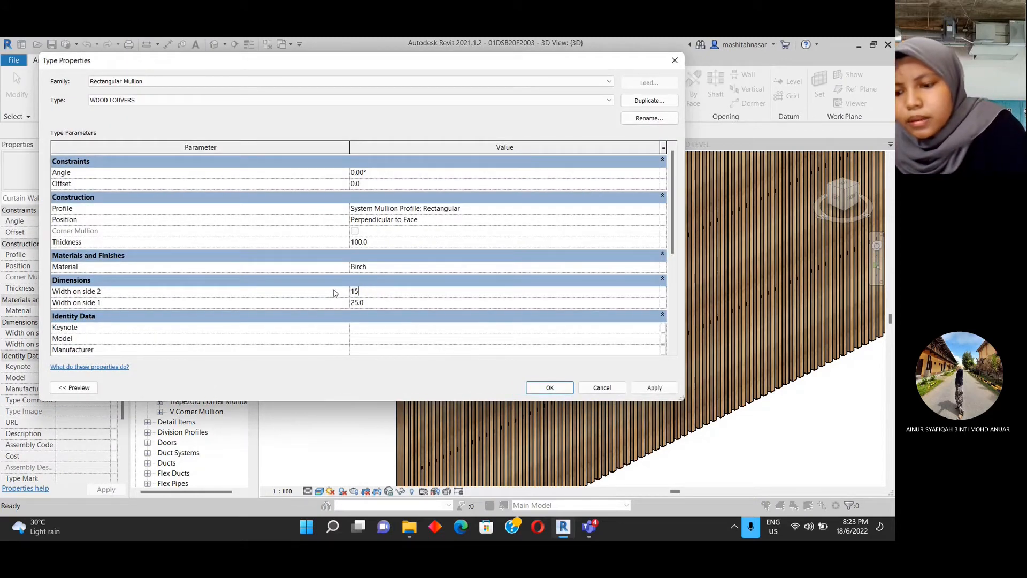
pyautogui.click(373, 302)
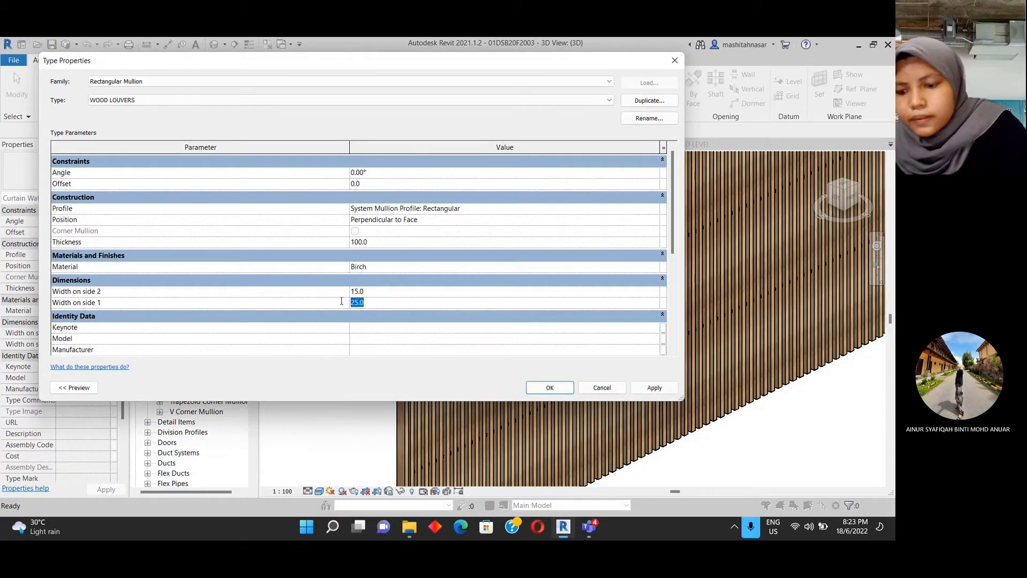
pyautogui.write('15.0')
pyautogui.scroll(-3, 384, 296)
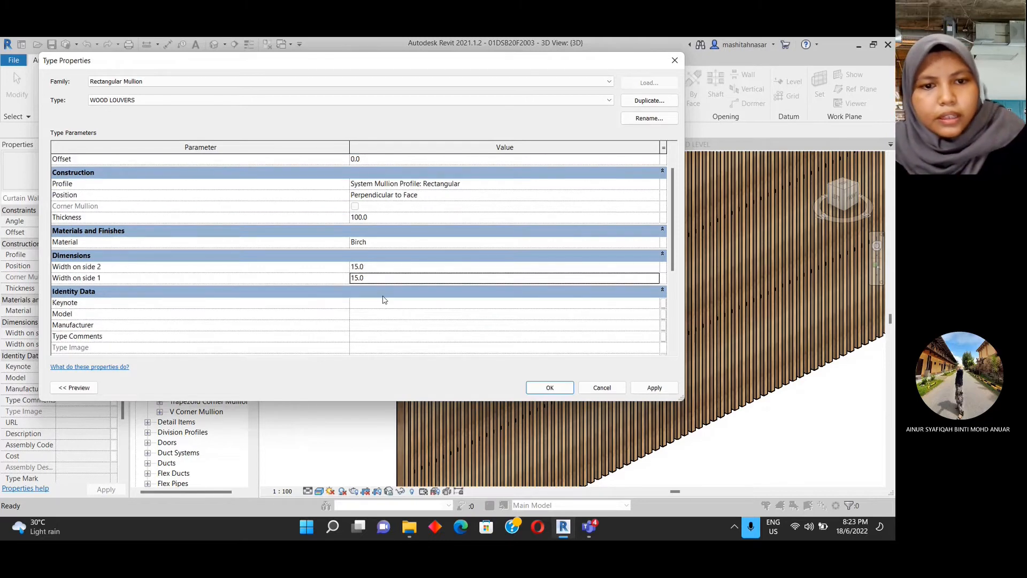
pyautogui.scroll(3, 384, 296)
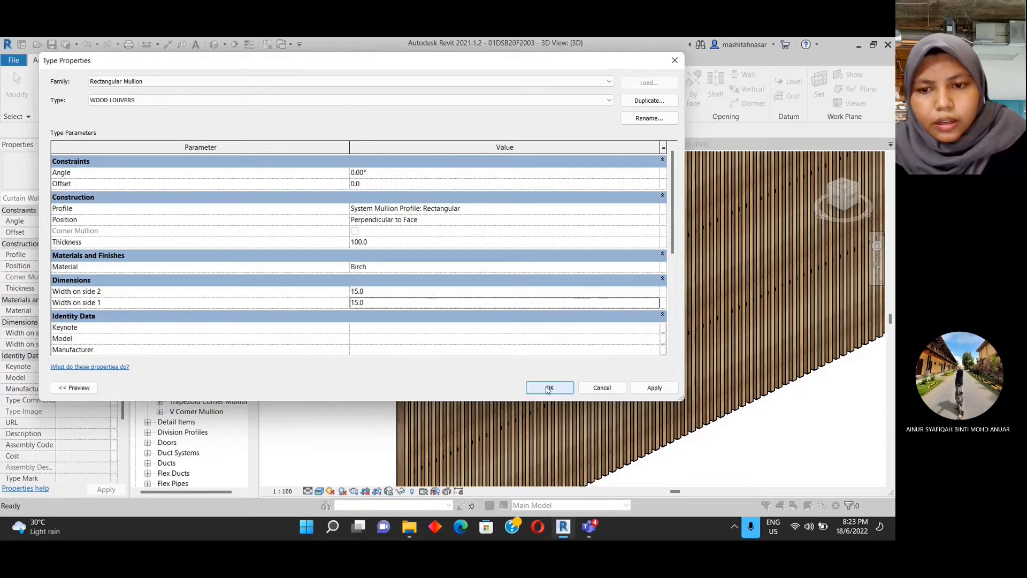
pyautogui.click(646, 392)
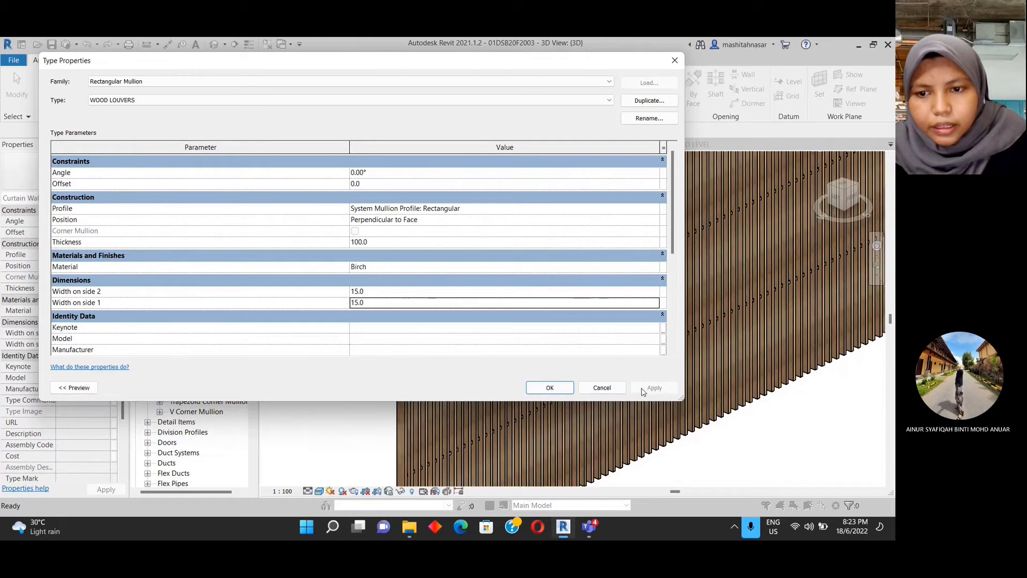
pyautogui.click(560, 388)
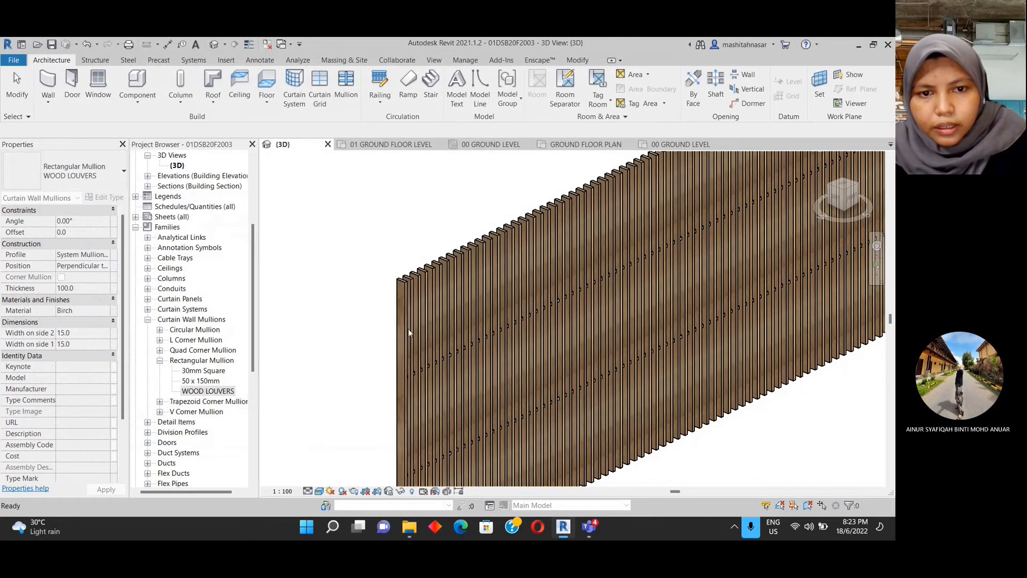
pyautogui.press('Escape')
# - Try an offset of 200 for the WOOD LOUVERS mullion type and check the louvers against the horizontal mullions
pyautogui.scroll(10, 409, 328)
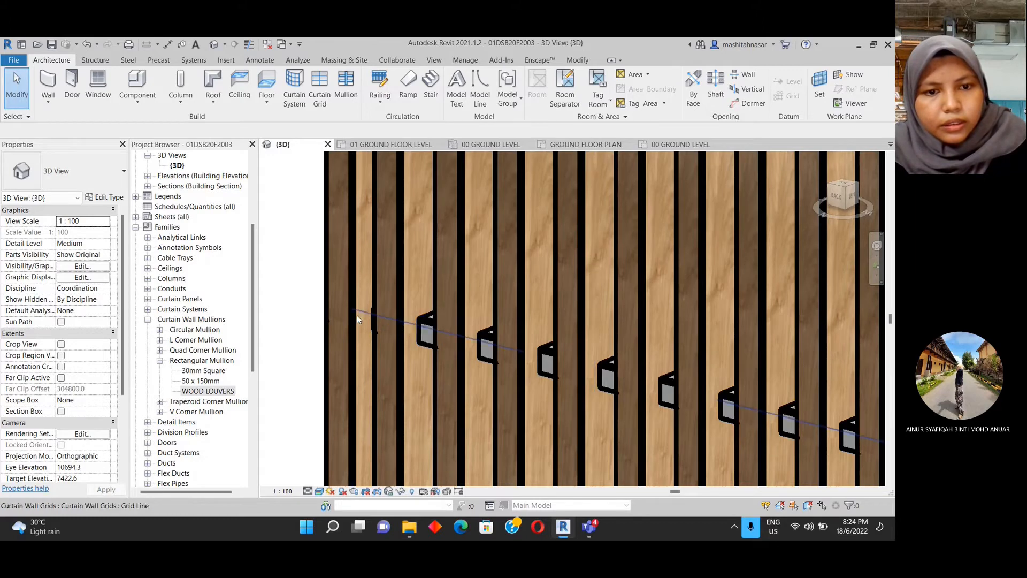
pyautogui.click(216, 393)
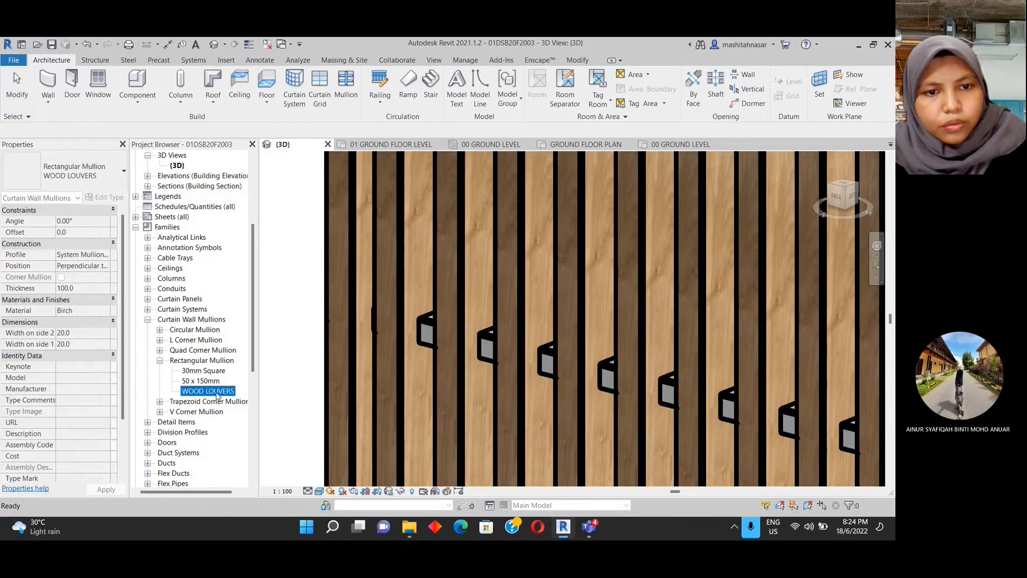
pyautogui.doubleClick(217, 393)
pyautogui.click(358, 183)
pyautogui.moveTo(356, 184); pyautogui.dragTo(345, 187)
pyautogui.write('200')
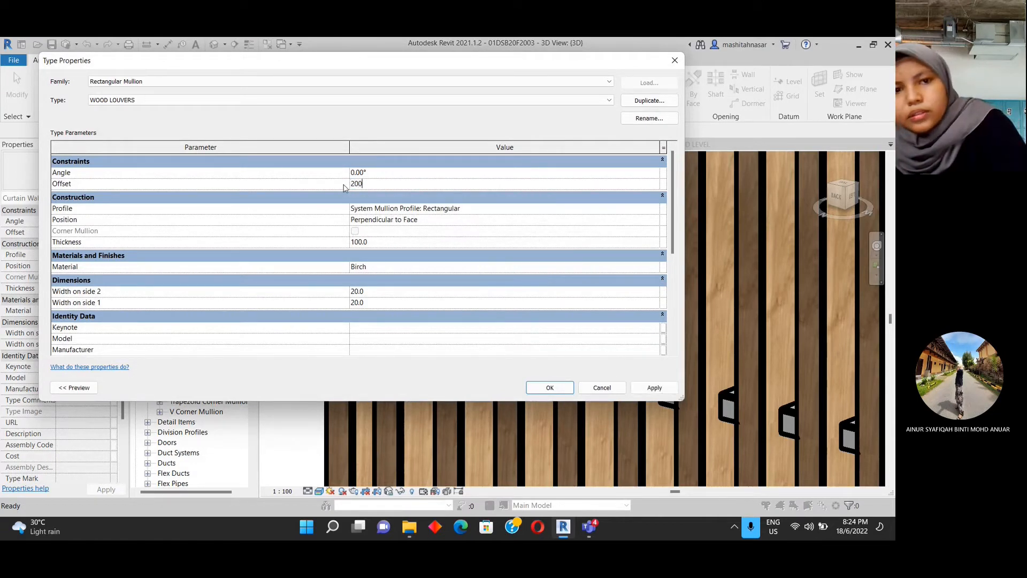
pyautogui.press('Return')
pyautogui.click(654, 387)
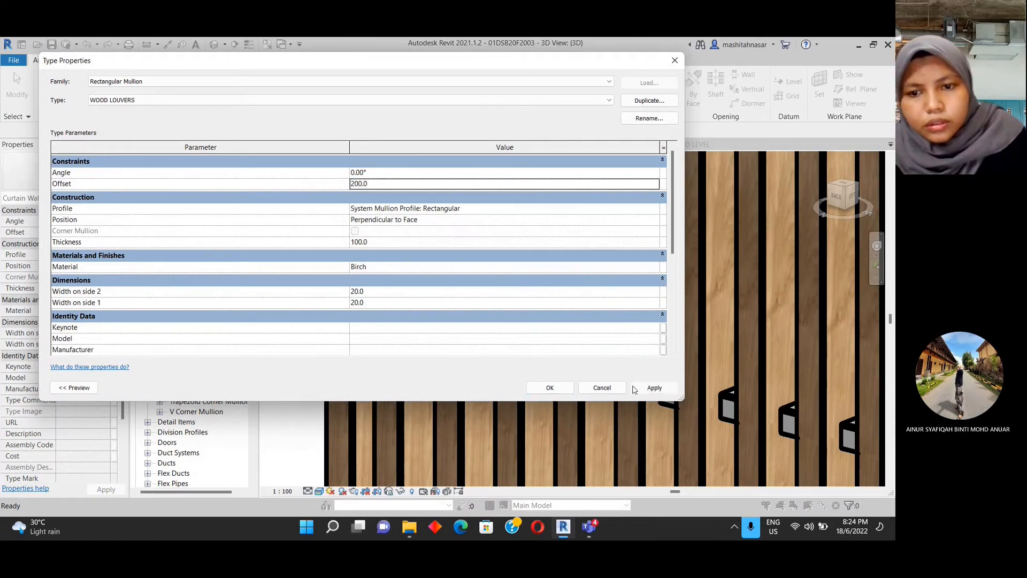
pyautogui.click(550, 387)
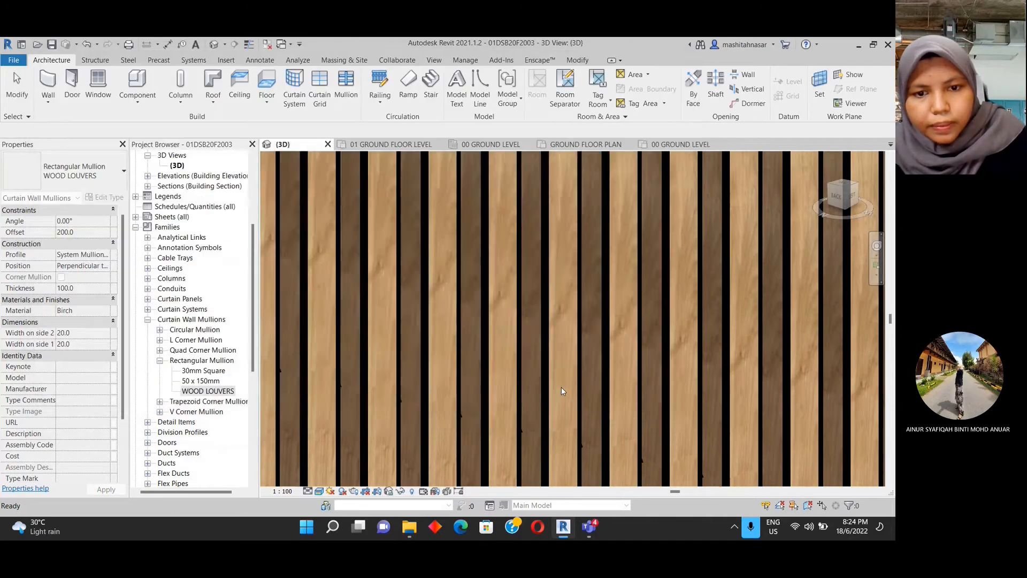
pyautogui.scroll(-3, 443, 243)
pyautogui.scroll(4, 443, 243)
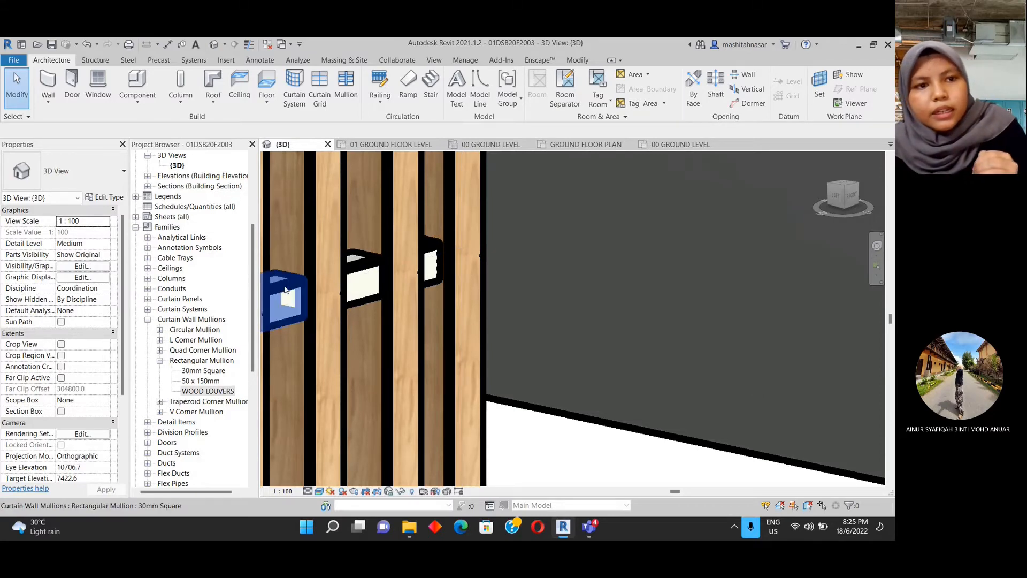
# - Set the Offset of the WOOD LOUVERS mullion type to 40
pyautogui.doubleClick(218, 391)
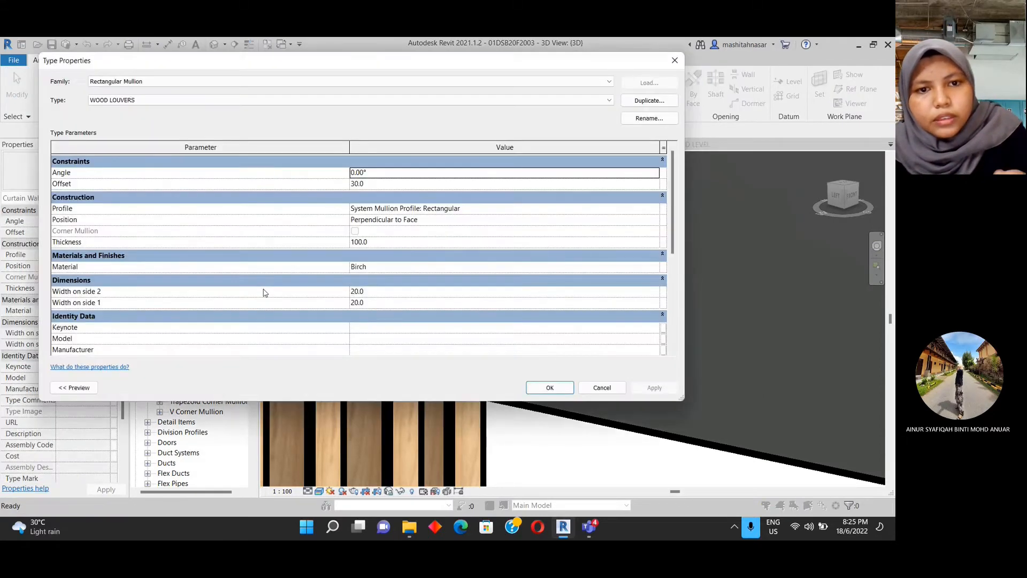
pyautogui.click(381, 183)
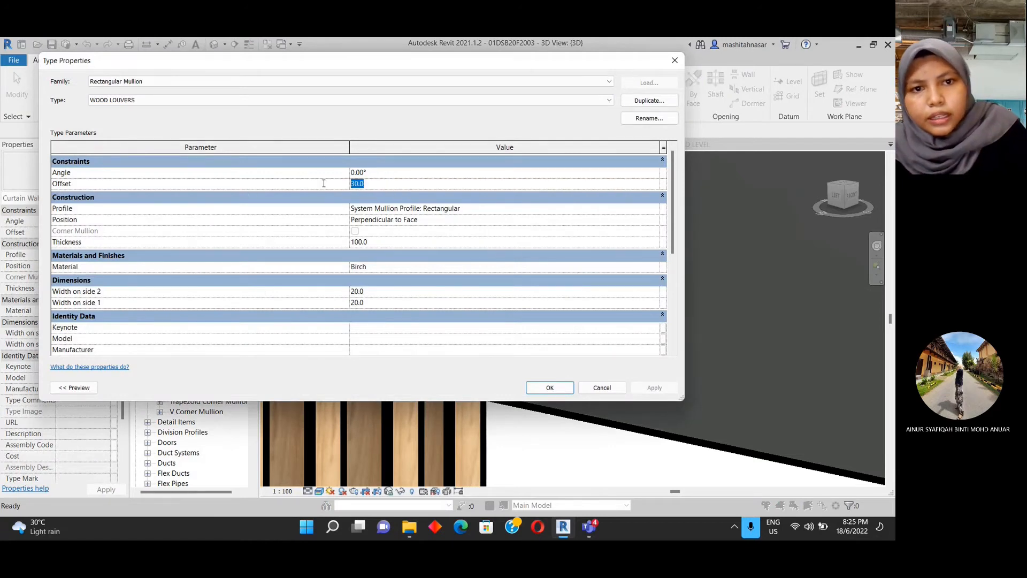
pyautogui.write('40.0')
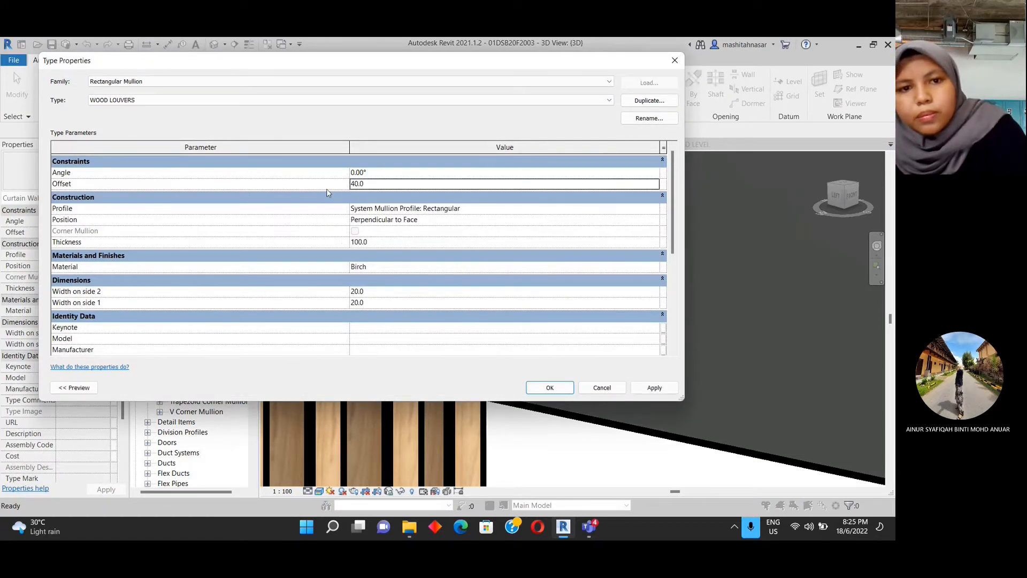
pyautogui.click(654, 388)
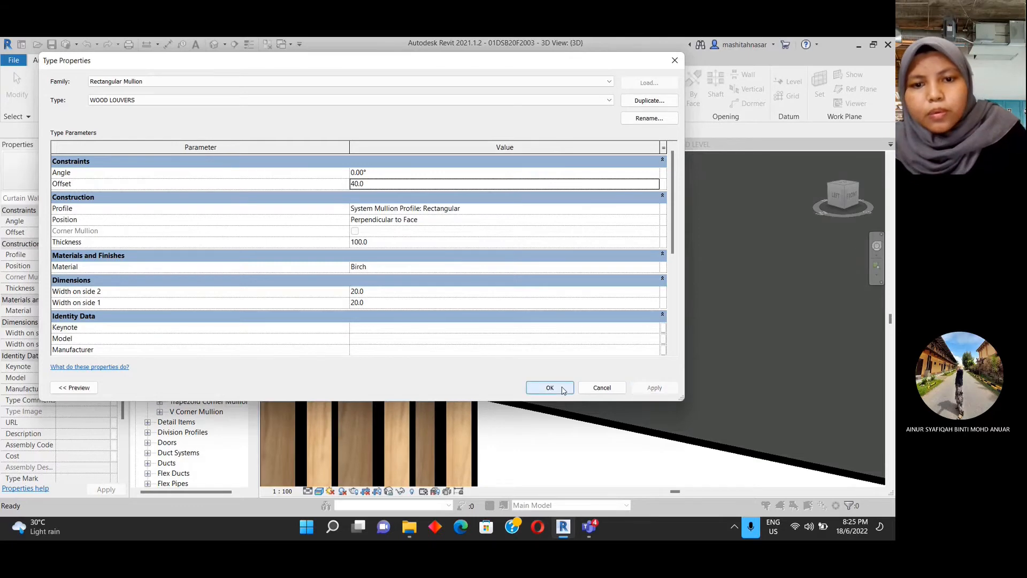
pyautogui.click(562, 389)
# - Examine how the louvers sit in front of the horizontal mullions at the end of the curtain wall
pyautogui.scroll(-4, 386, 291)
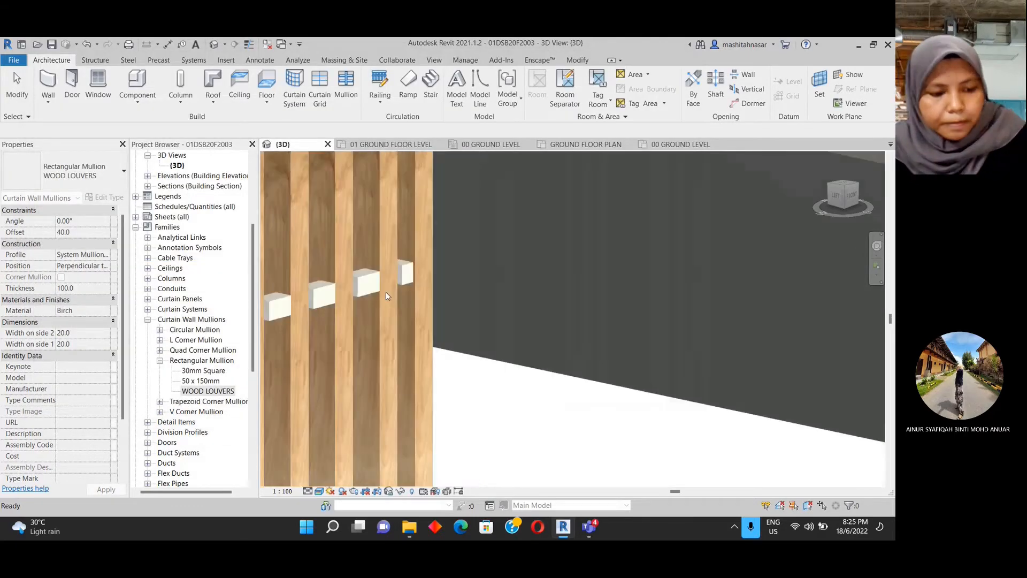
pyautogui.press('Escape')
pyautogui.keyDown('shift'); pyautogui.moveTo(443, 356); pyautogui.dragTo(473, 375, button='middle'); pyautogui.keyUp('shift')
pyautogui.moveTo(310, 378); pyautogui.dragTo(541, 341, button='middle')
pyautogui.scroll(3, 533, 339)
pyautogui.scroll(2, 536, 333)
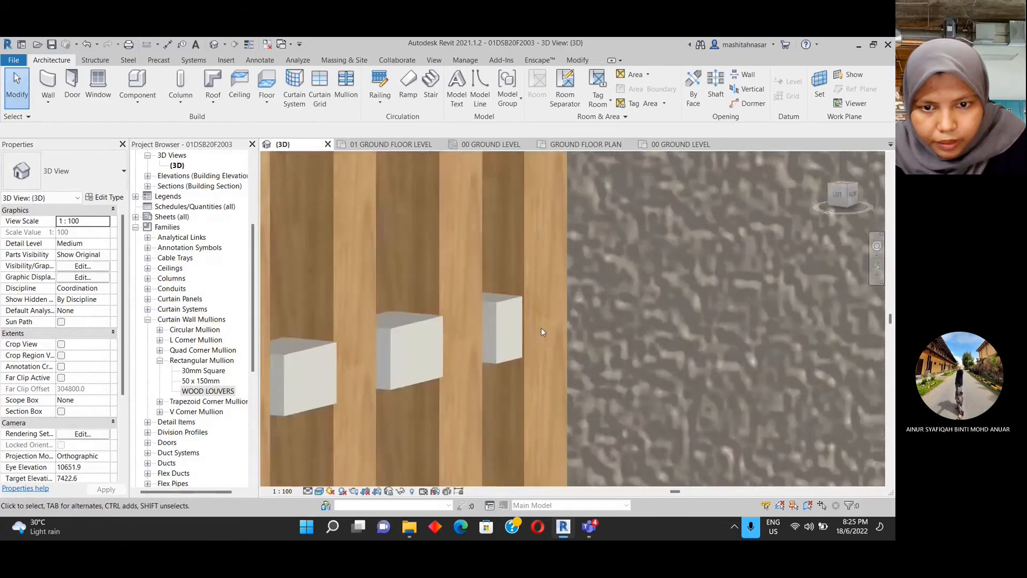
pyautogui.scroll(-2, 450, 355)
pyautogui.scroll(-5, 455, 358)
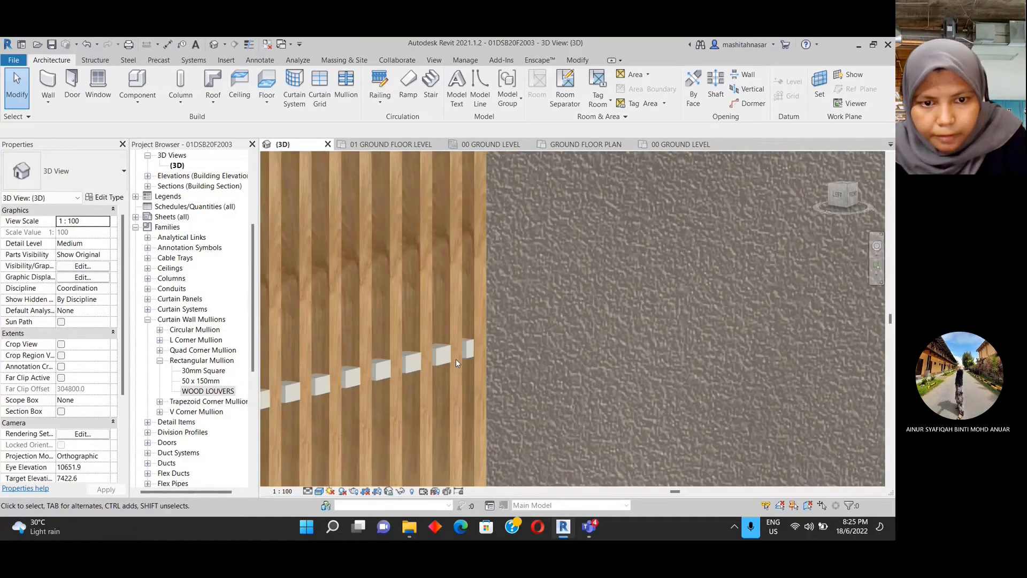
# - Select the WOOD LOUVERSS curtain wall and open the GROUND FLOOR PLAN view with the house front in view
pyautogui.click(429, 276)
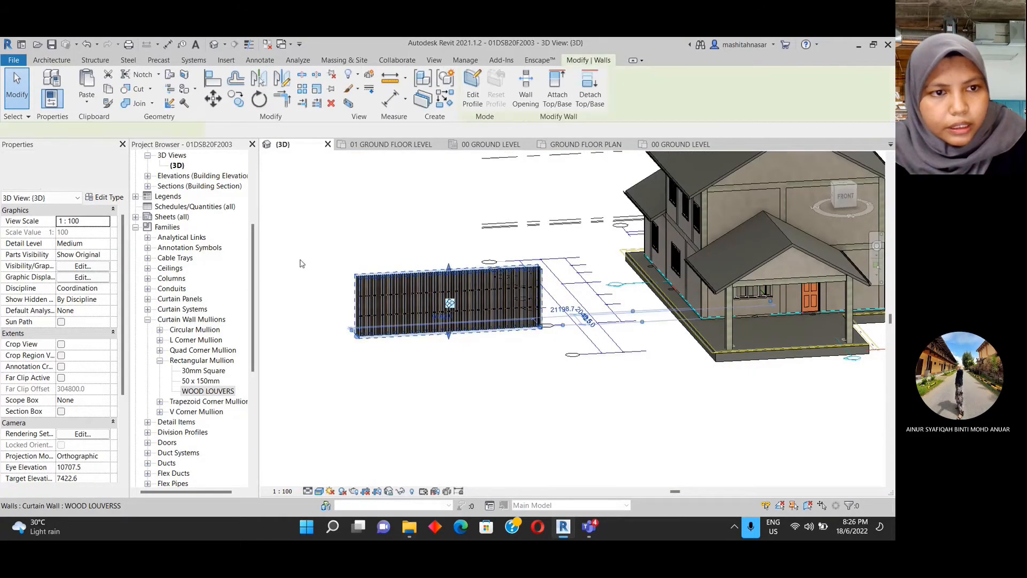
pyautogui.scroll(5, 187, 219)
pyautogui.scroll(1, 187, 220)
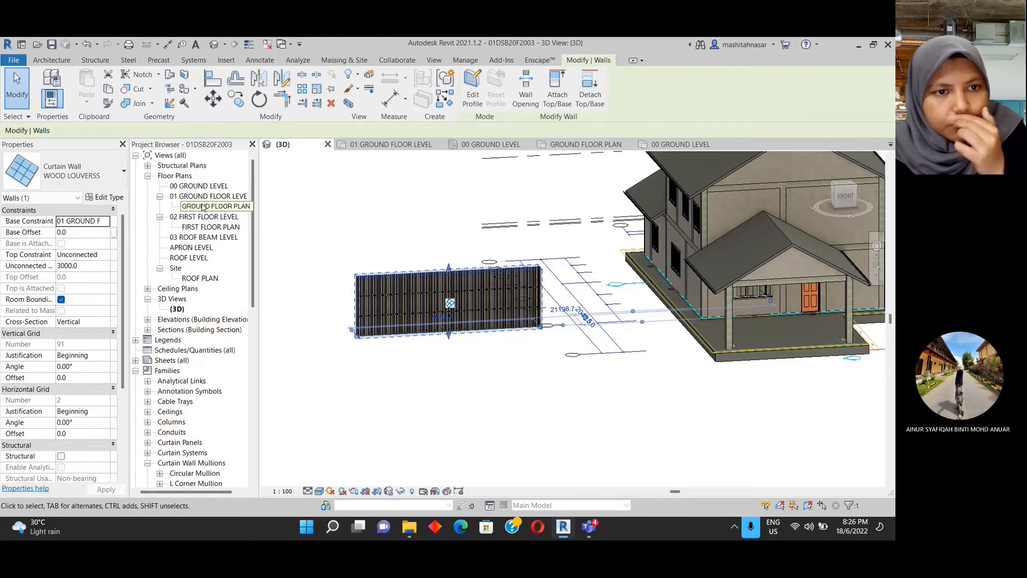
pyautogui.moveTo(594, 300); pyautogui.dragTo(476, 335, button='middle')
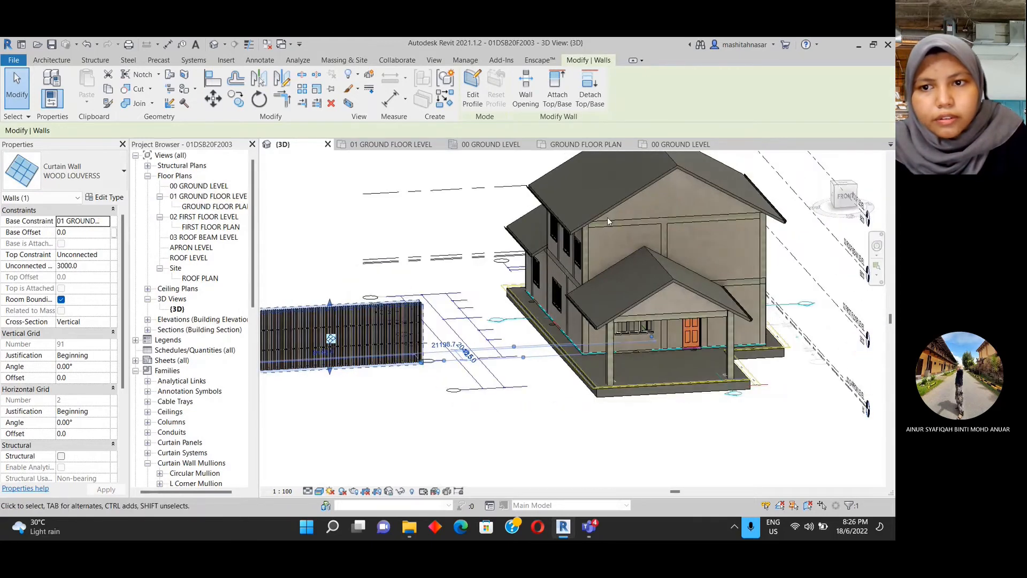
pyautogui.doubleClick(204, 208)
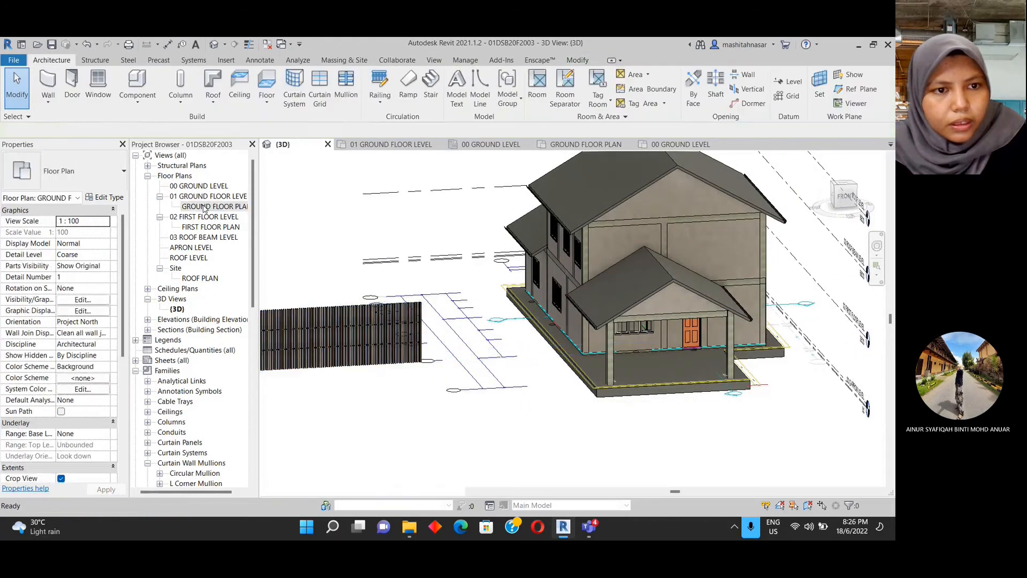
pyautogui.moveTo(670, 329); pyautogui.dragTo(398, 318, button='middle')
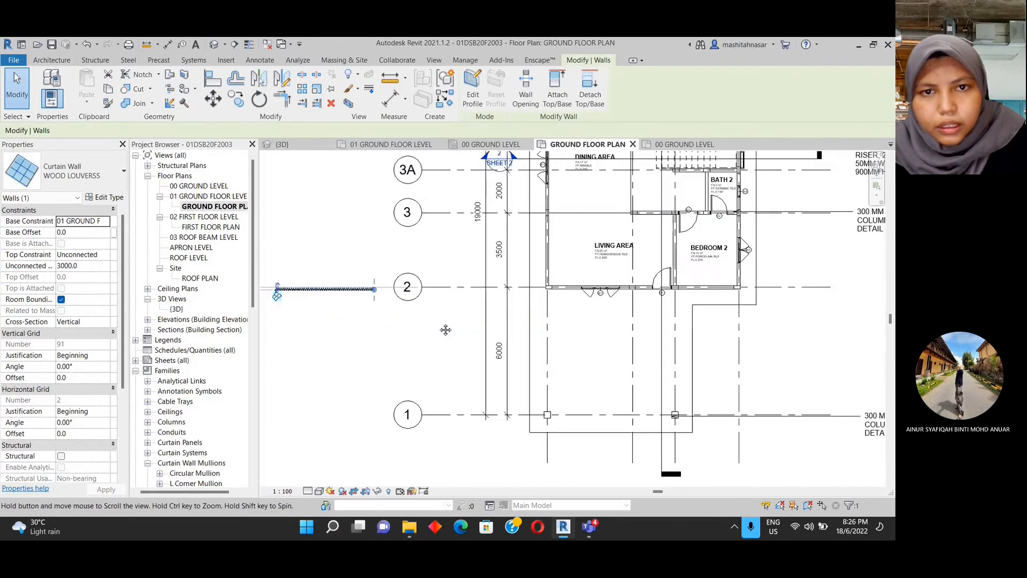
# - Move the louver wall by its house-side end to the outer corner of the front wall at Bedroom 2
pyautogui.click(213, 99)
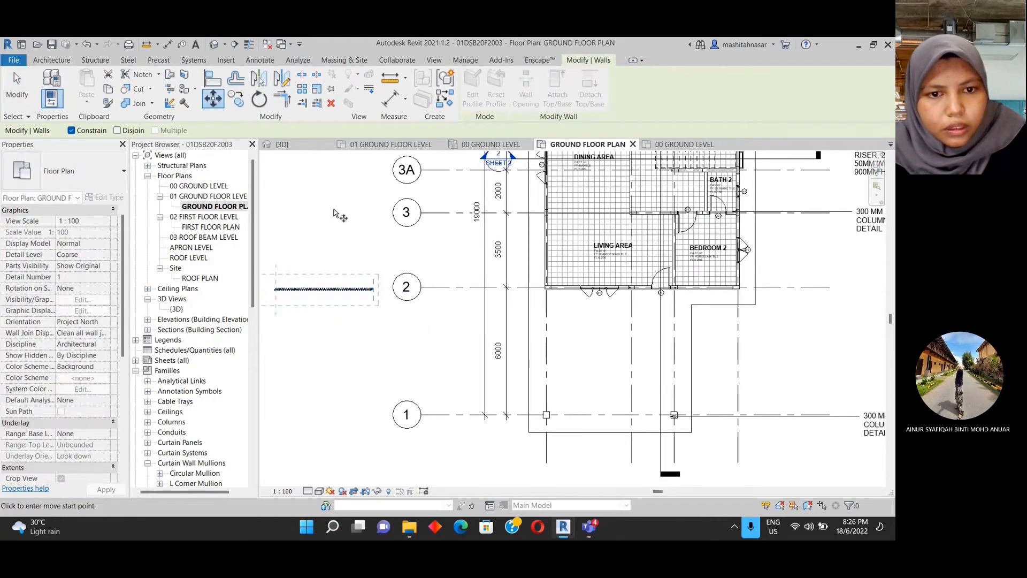
pyautogui.click(373, 290)
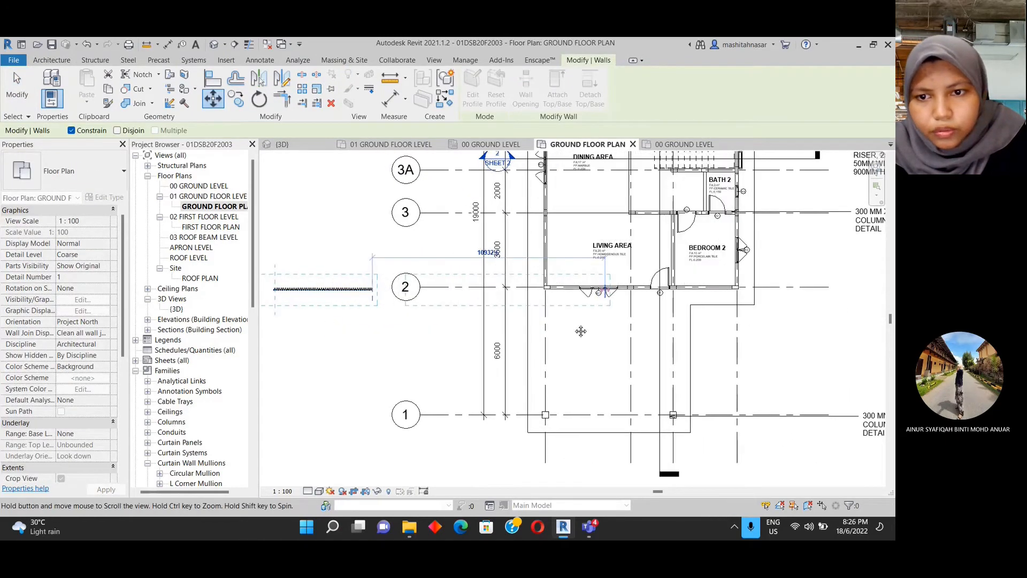
pyautogui.scroll(3, 615, 302)
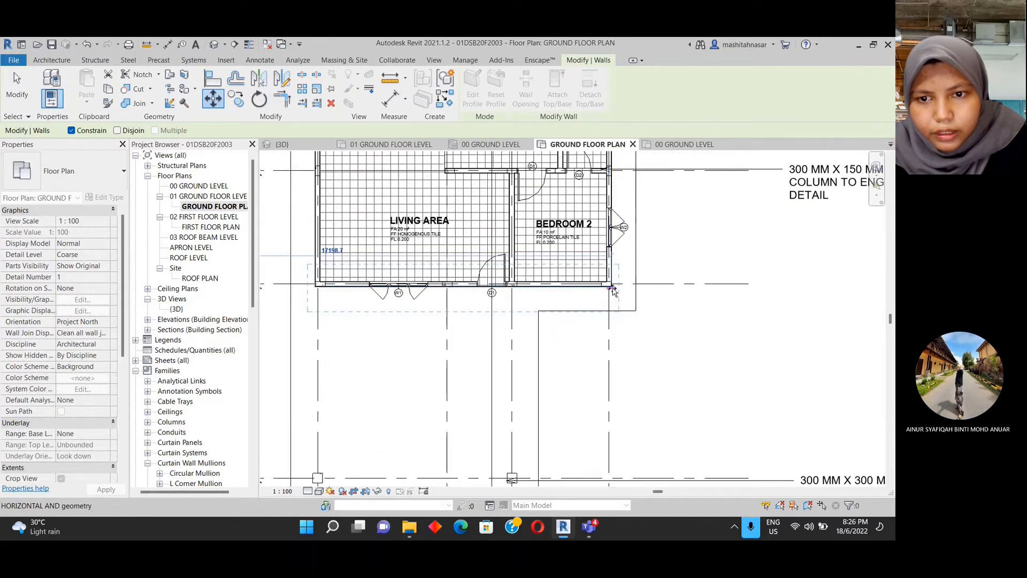
pyautogui.click(619, 303)
pyautogui.moveTo(292, 278); pyautogui.dragTo(332, 291, button='middle')
# - Nudge the louver wall outward until it sits just outside the front wall of the living area and Bedroom 2
pyautogui.scroll(4, 332, 290)
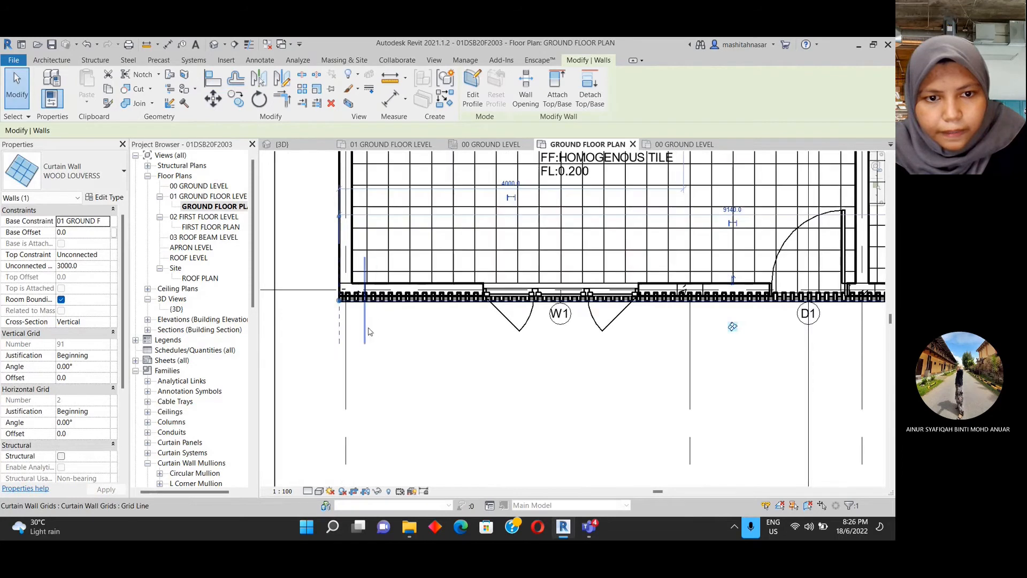
pyautogui.moveTo(397, 340); pyautogui.dragTo(406, 336)
pyautogui.press('Down')
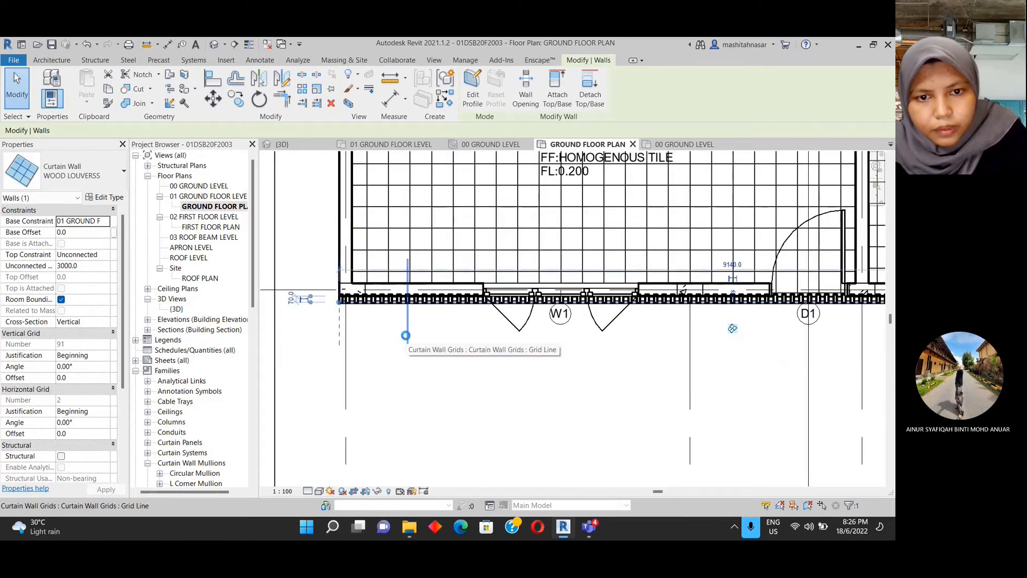
pyautogui.press('Down')
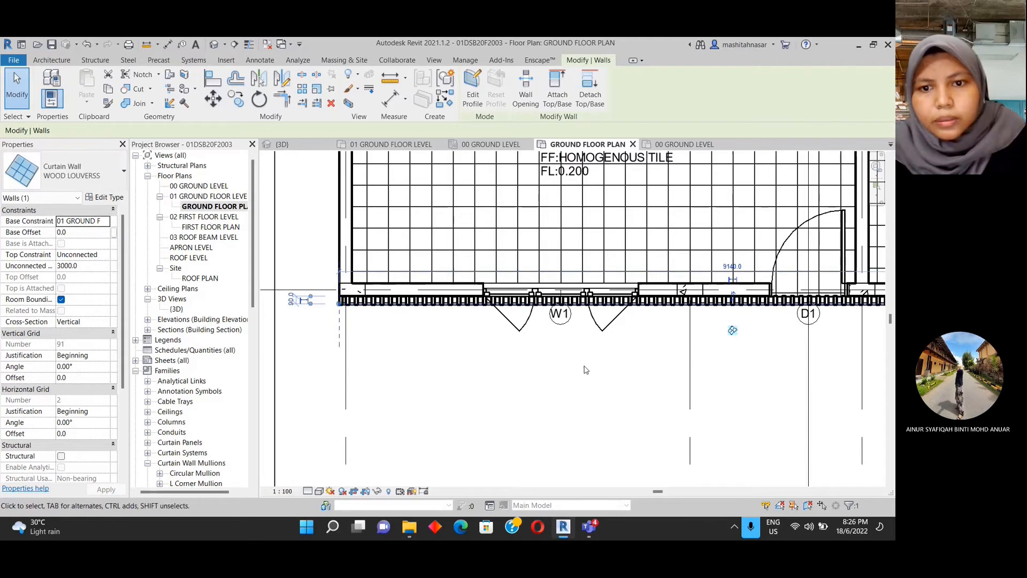
pyautogui.scroll(-1, 584, 370)
pyautogui.moveTo(613, 383); pyautogui.dragTo(356, 330, button='middle')
pyautogui.scroll(-1, 612, 348)
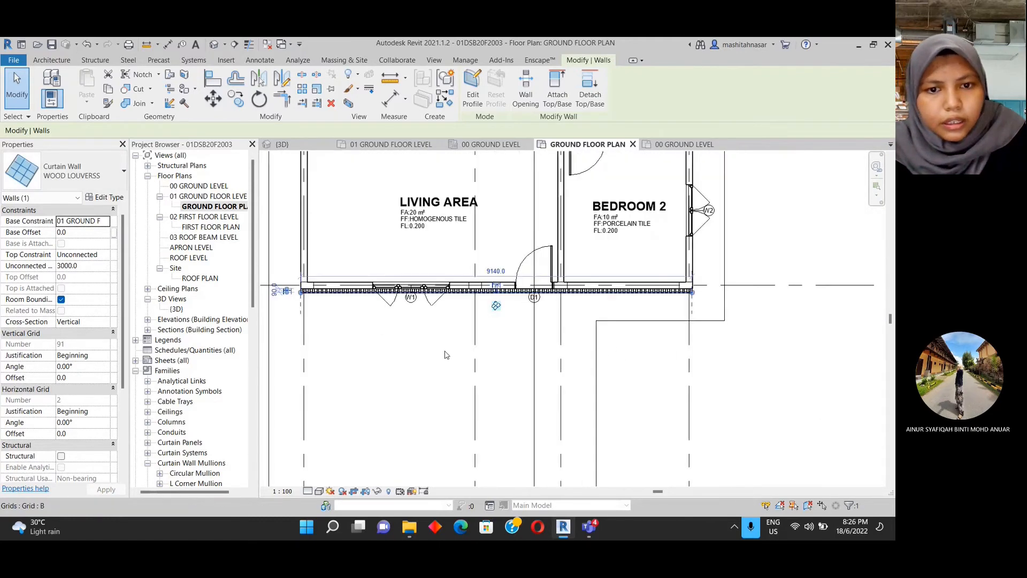
# - Try a base offset of 5000 on the louver curtain wall at the house front in the 3D view
pyautogui.press('Escape')
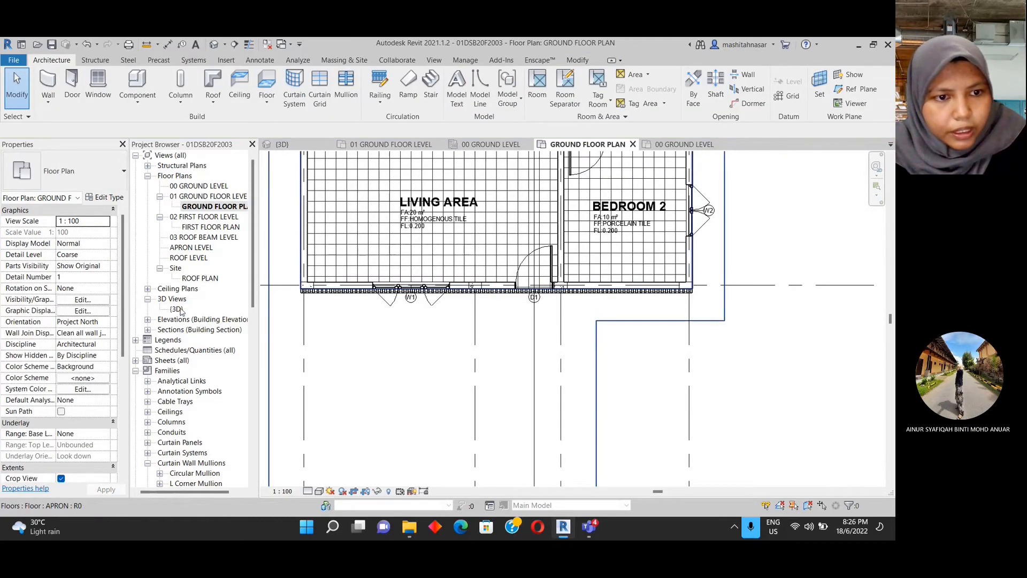
pyautogui.doubleClick(178, 309)
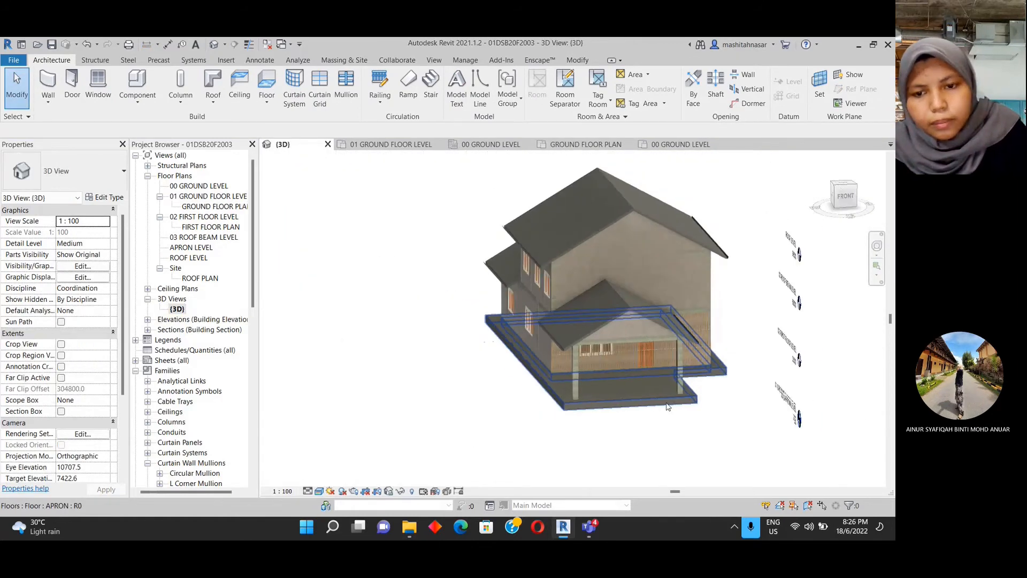
pyautogui.scroll(4, 667, 406)
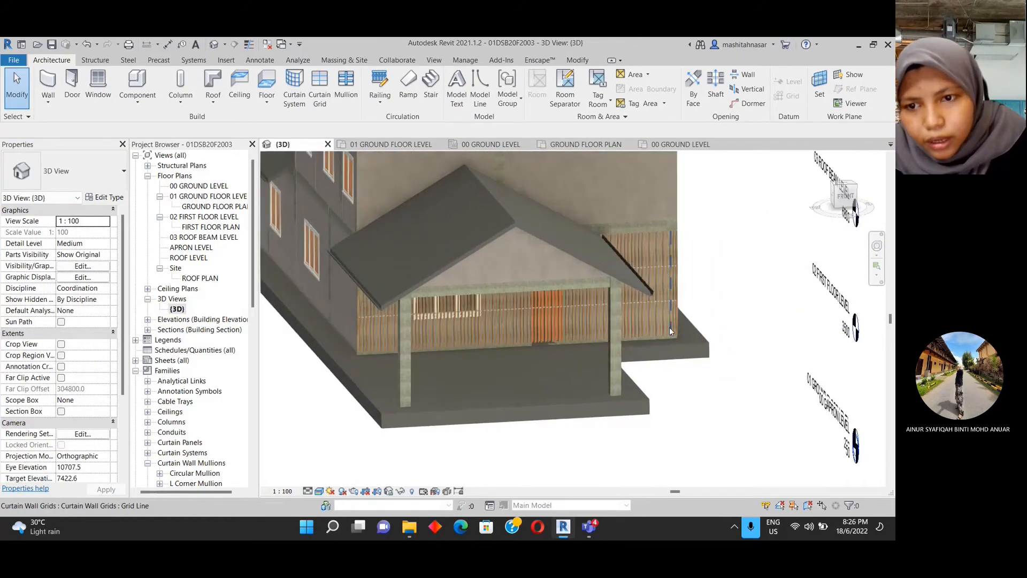
pyautogui.click(676, 322)
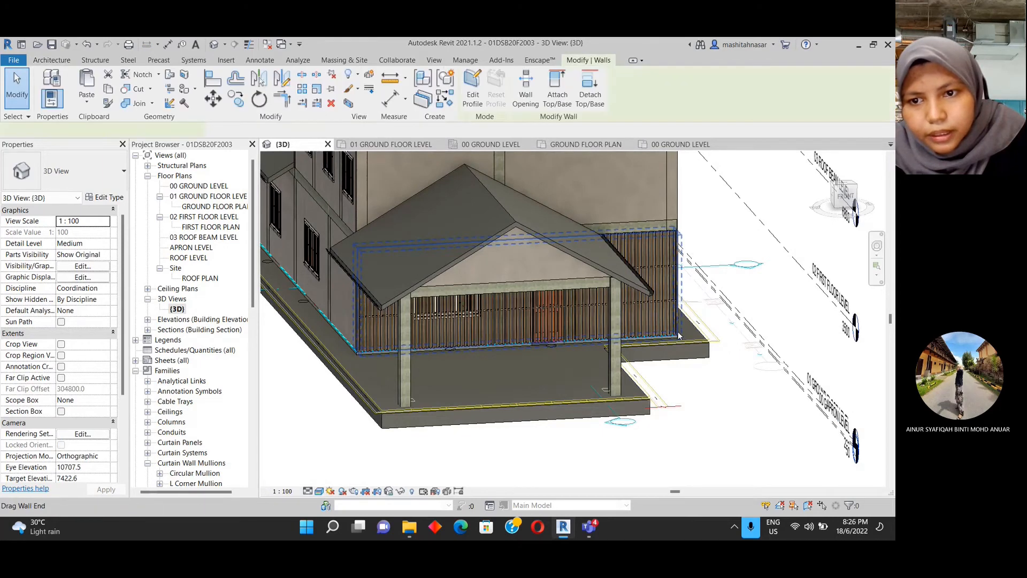
pyautogui.click(75, 235)
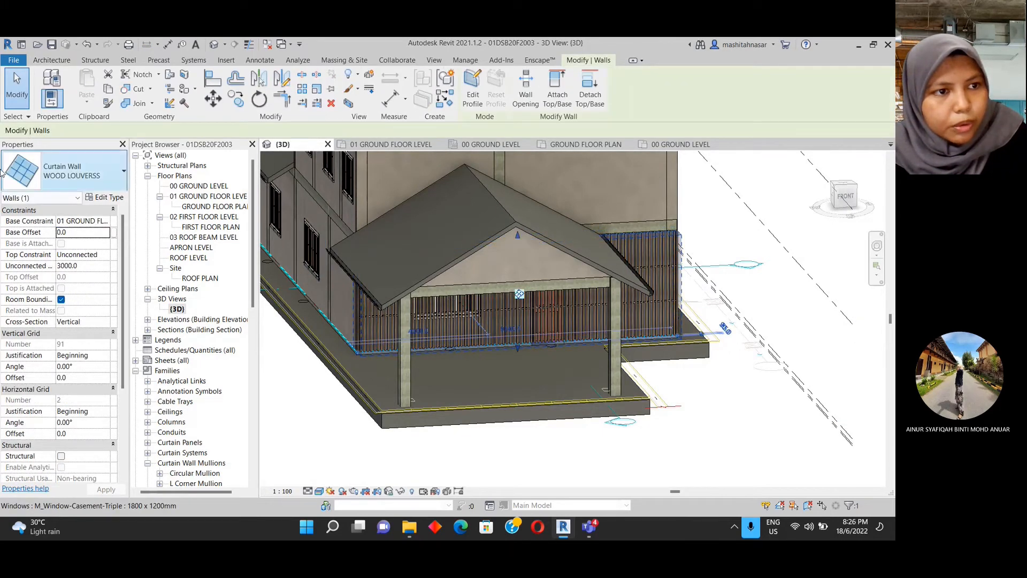
pyautogui.click(75, 233)
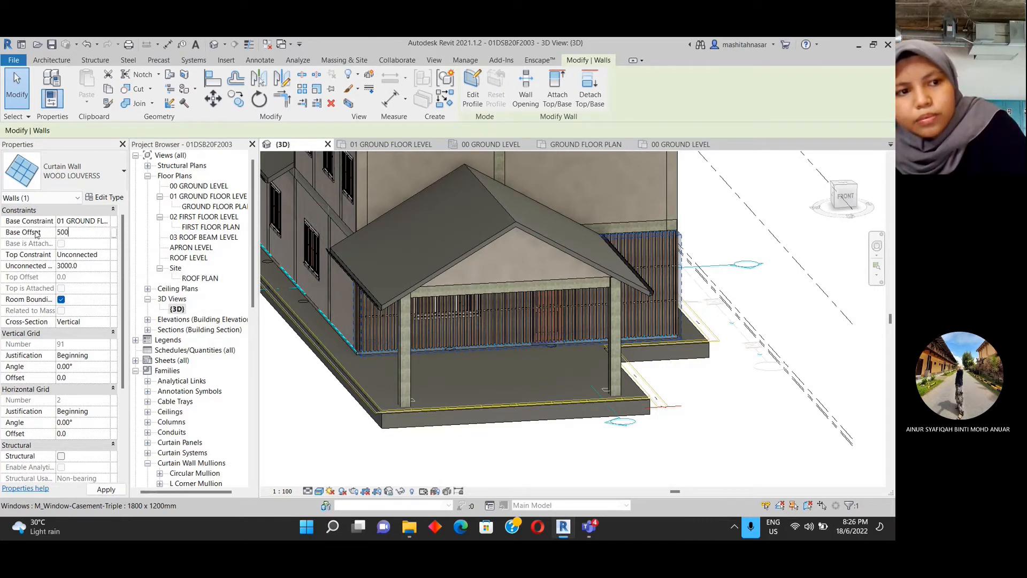
pyautogui.press('Return')
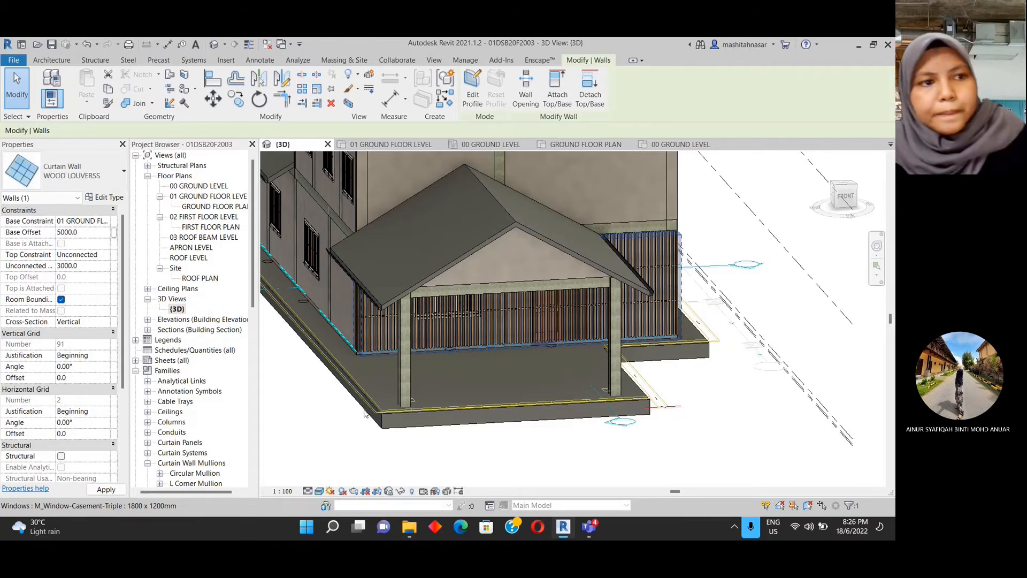
pyautogui.moveTo(572, 328); pyautogui.dragTo(552, 394, button='middle')
pyautogui.scroll(-1, 552, 393)
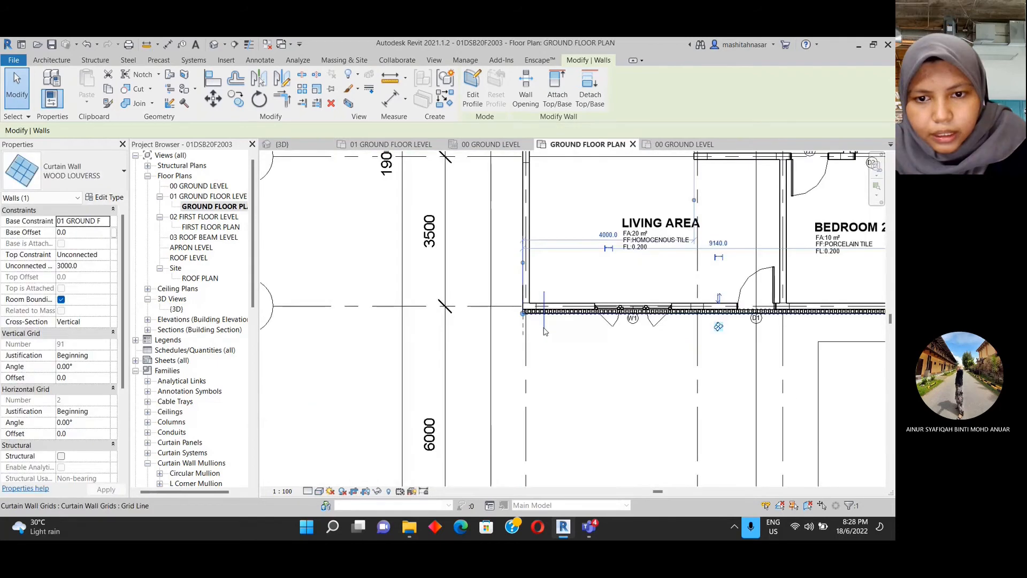
# - Move the louver wall away from the house along grid 2, to the open area beyond the grid bubbles
pyautogui.moveTo(578, 365); pyautogui.dragTo(640, 358, button='middle')
pyautogui.scroll(-1, 639, 358)
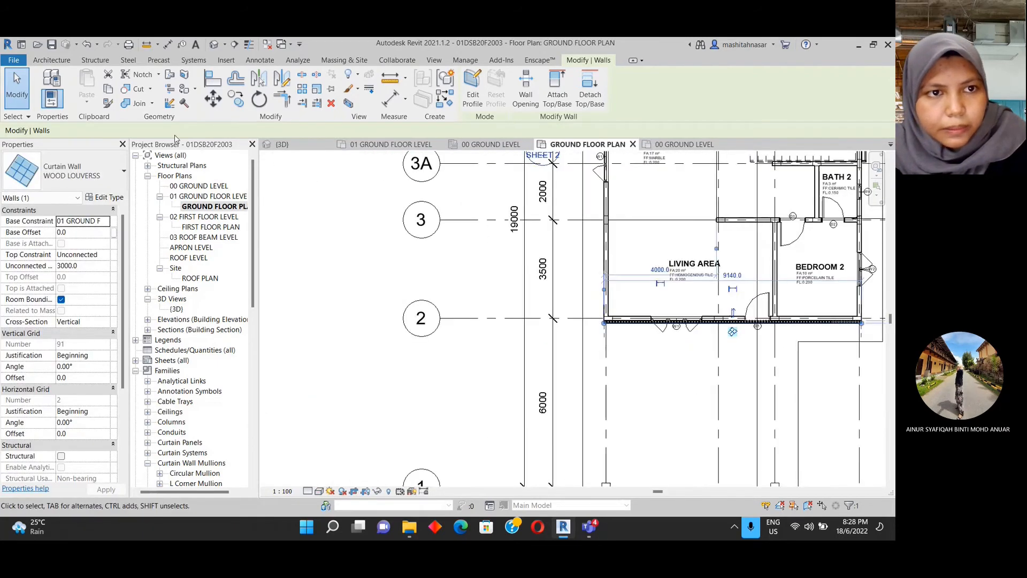
pyautogui.click(213, 99)
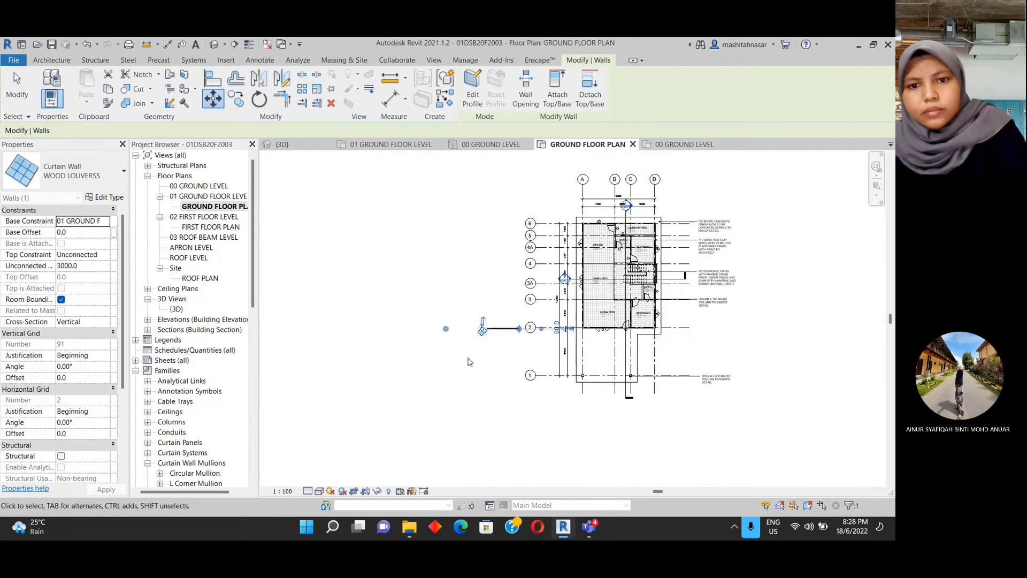
pyautogui.click(468, 362)
pyautogui.scroll(5, 481, 332)
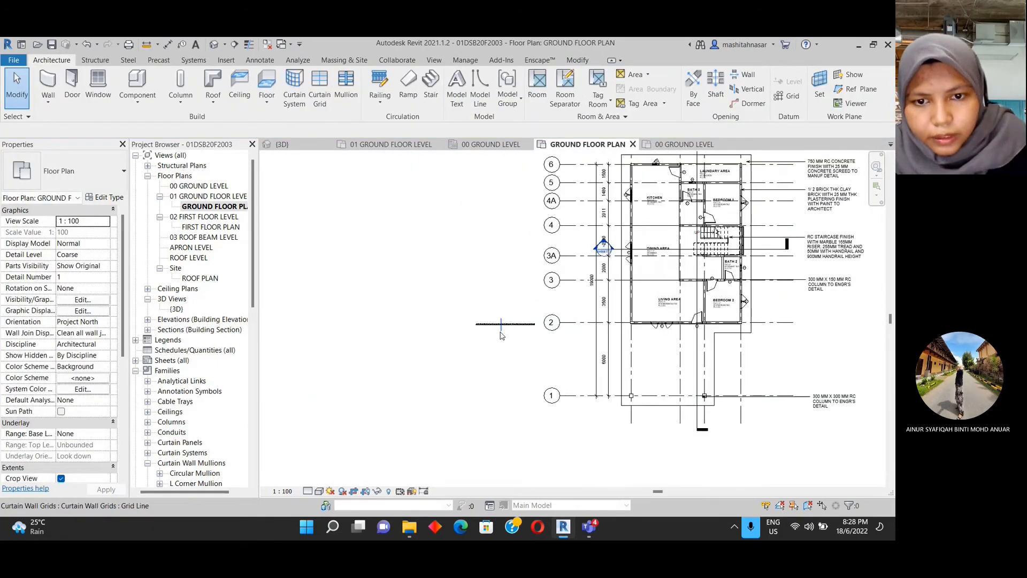
# - Show the louver wall from the front in the 3D view and start editing its profile
pyautogui.doubleClick(177, 309)
pyautogui.scroll(-2, 461, 374)
pyautogui.moveTo(460, 397); pyautogui.dragTo(421, 448, button='middle')
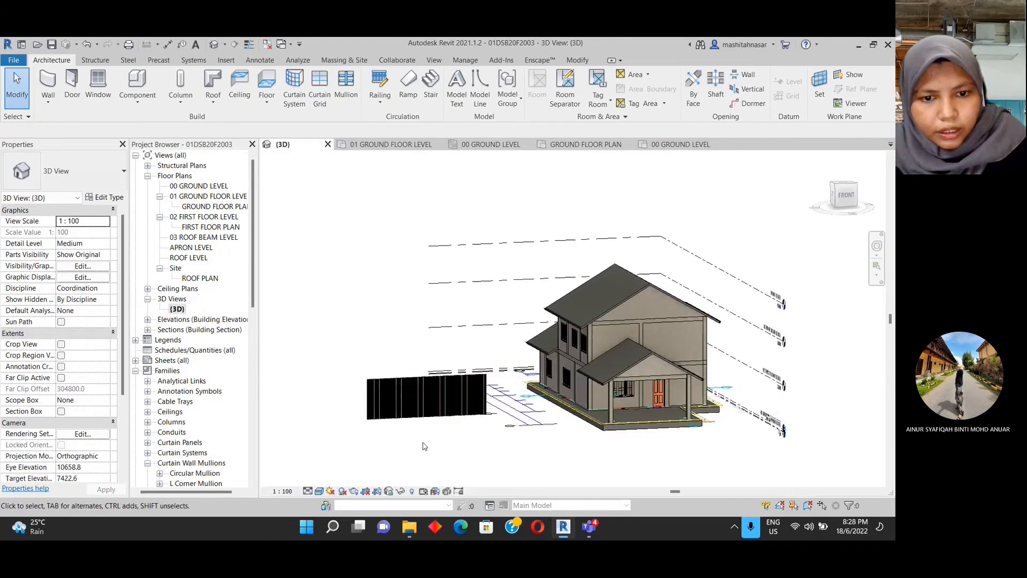
pyautogui.scroll(4, 441, 413)
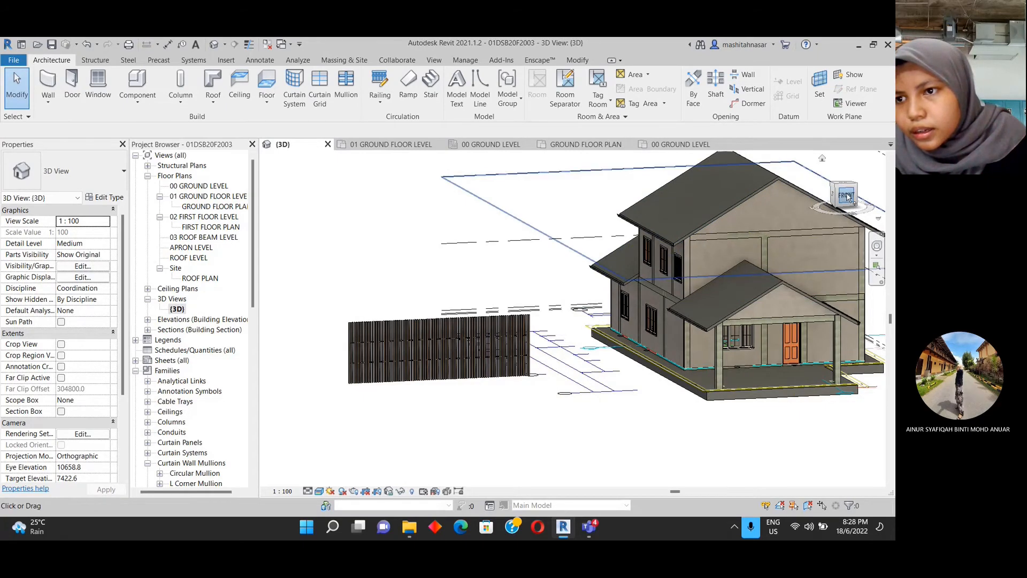
pyautogui.click(847, 196)
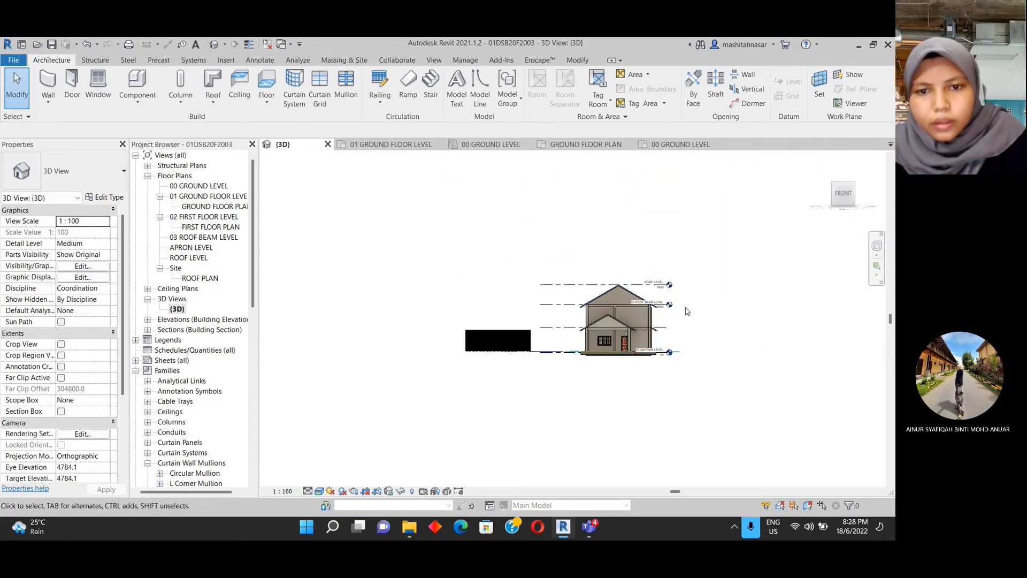
pyautogui.scroll(5, 499, 340)
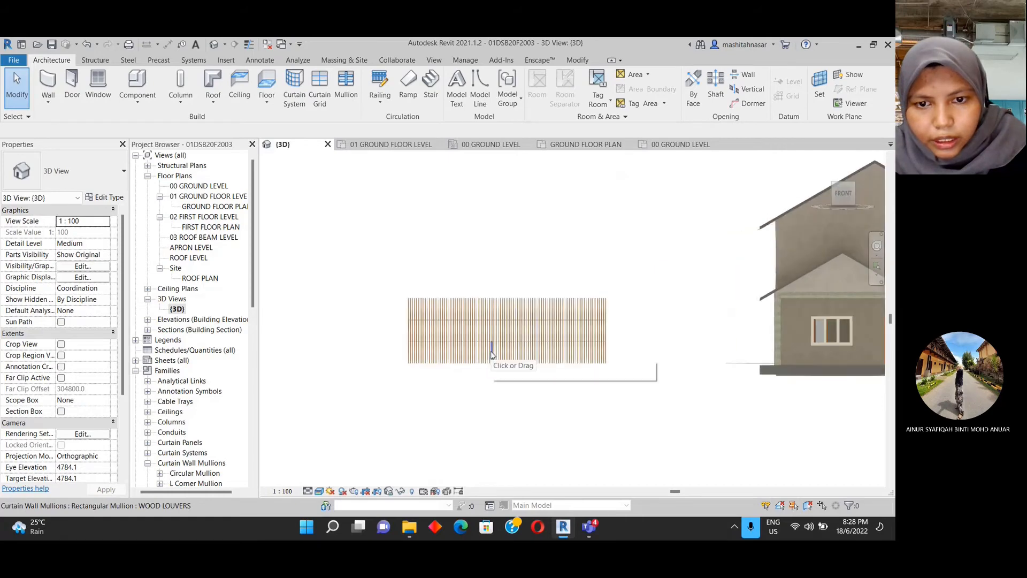
pyautogui.scroll(2, 484, 357)
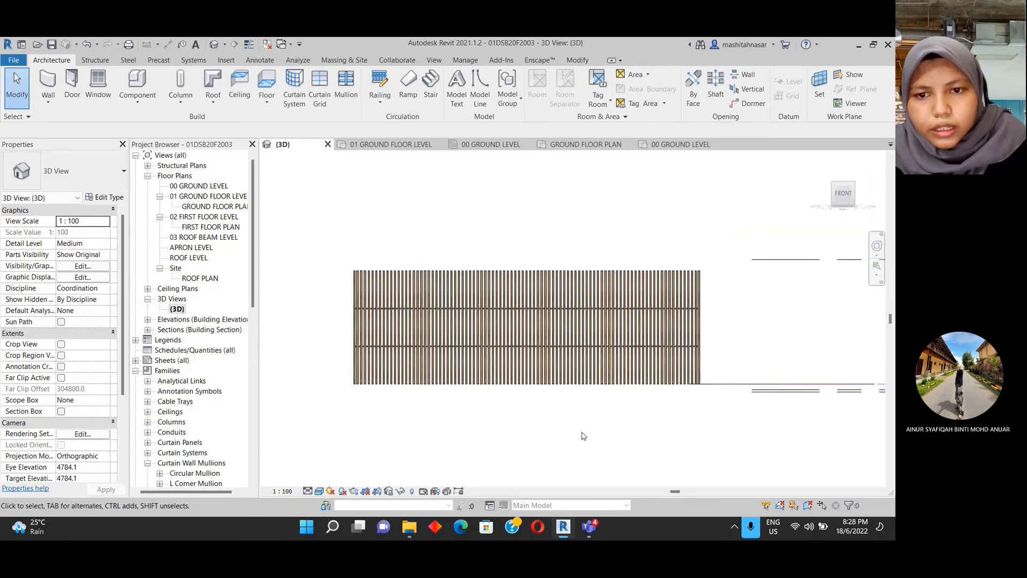
pyautogui.scroll(1, 619, 368)
pyautogui.click(641, 248)
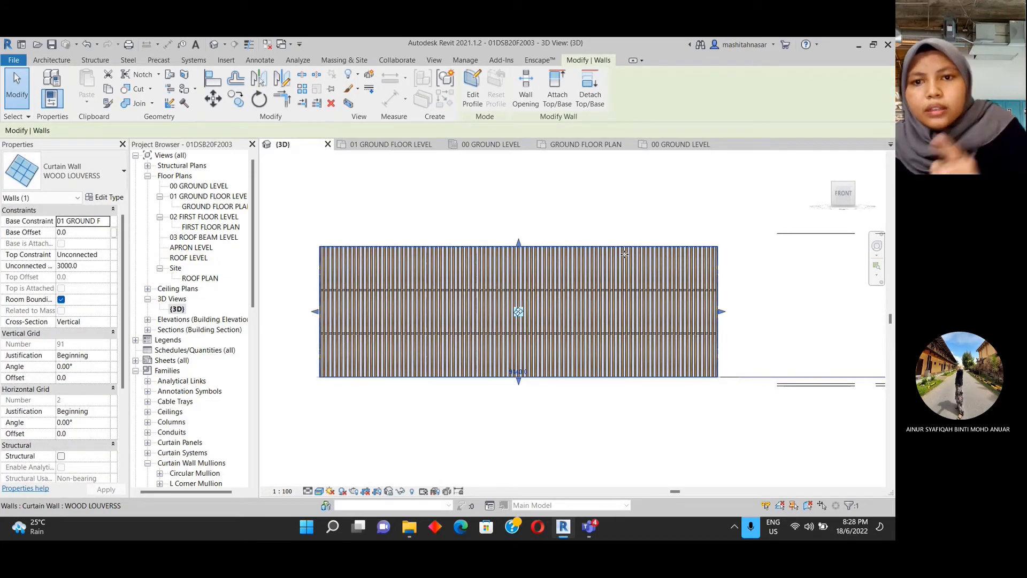
pyautogui.click(470, 80)
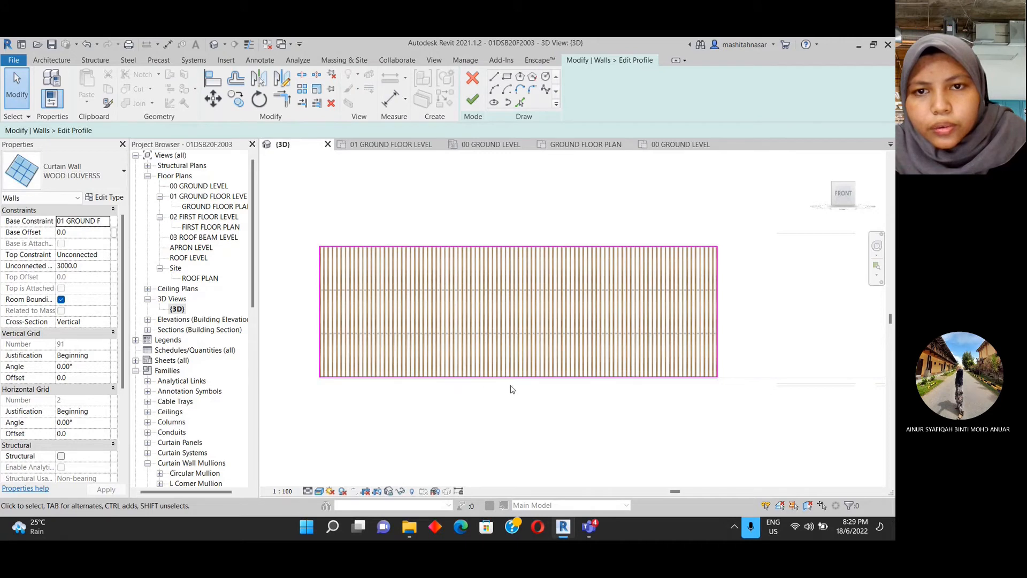
# - Draw a wavy spline with three crests across the lower part of the louver profile, from the left edge to the right edge
pyautogui.click(546, 91)
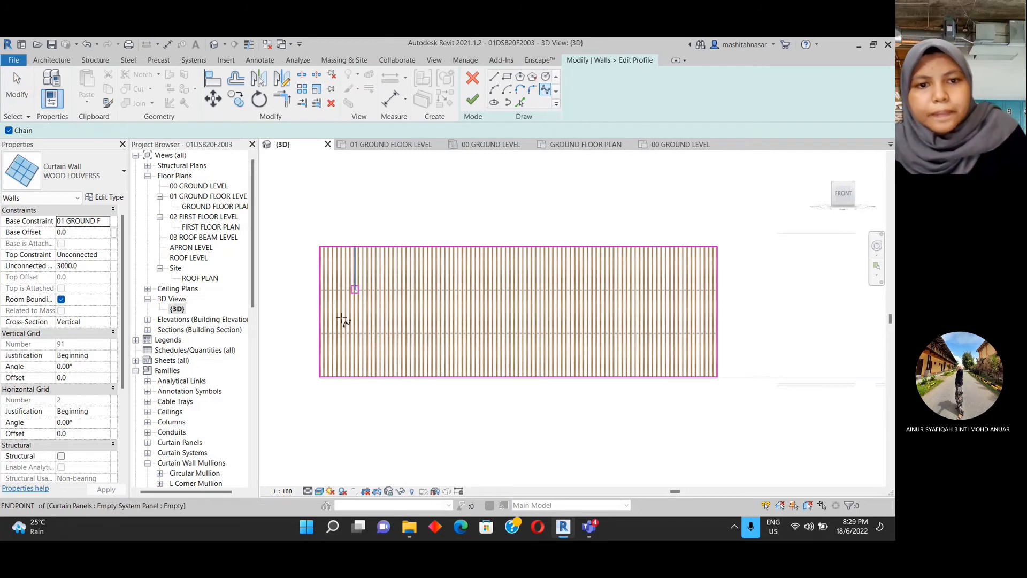
pyautogui.scroll(2, 351, 395)
pyautogui.moveTo(345, 404); pyautogui.dragTo(328, 418, button='middle')
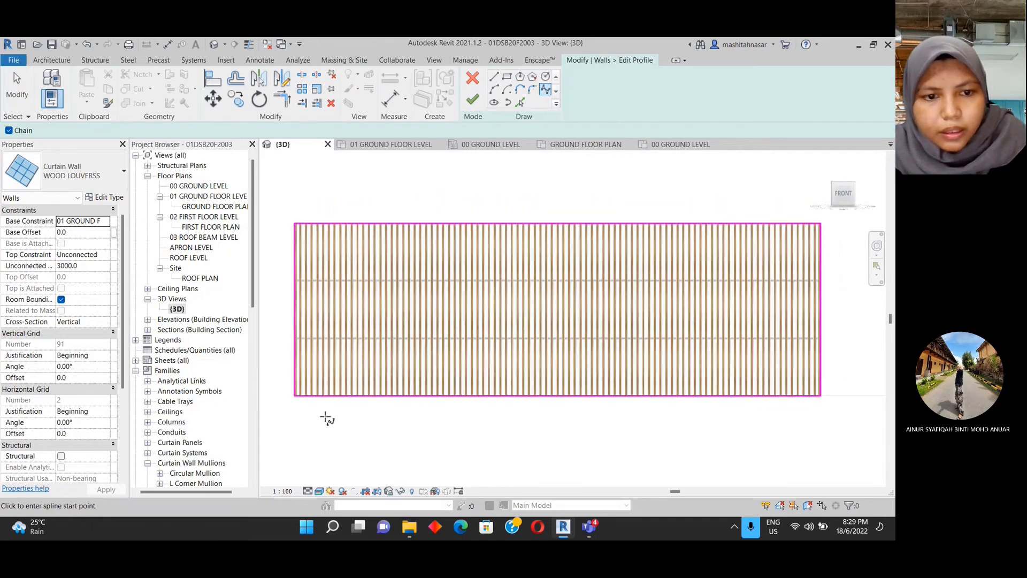
pyautogui.click(294, 380)
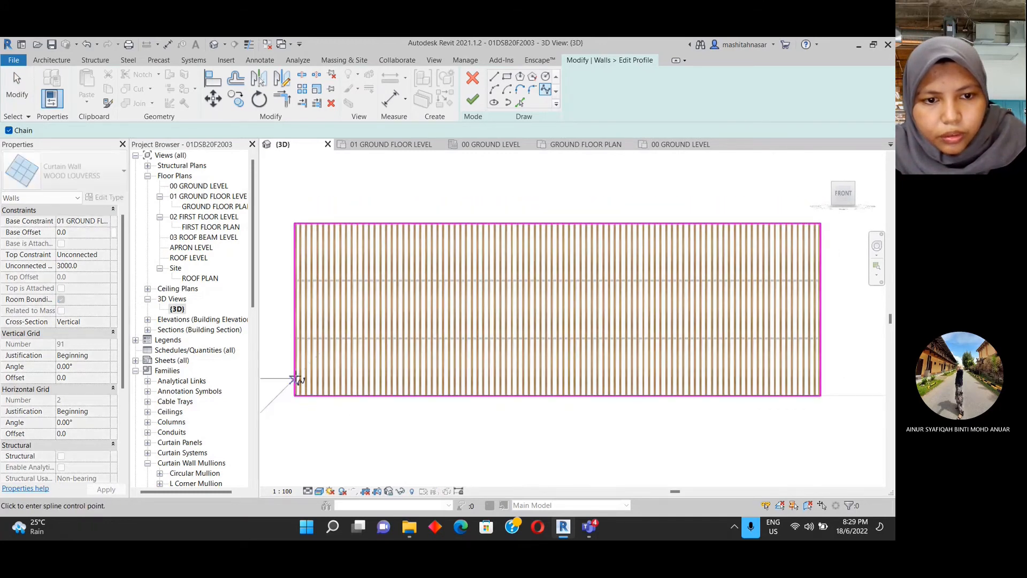
pyautogui.click(345, 329)
pyautogui.click(391, 330)
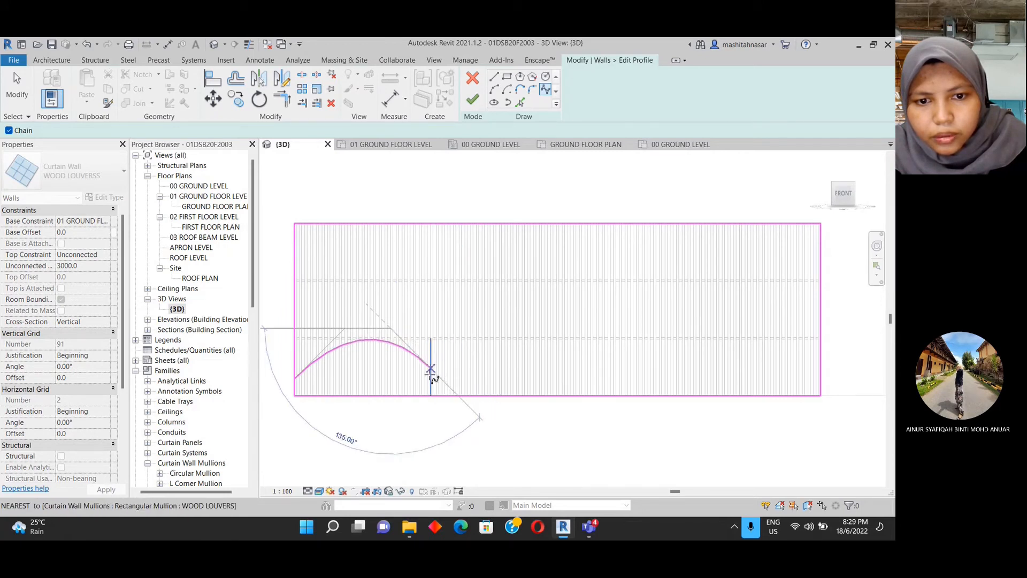
pyautogui.click(432, 378)
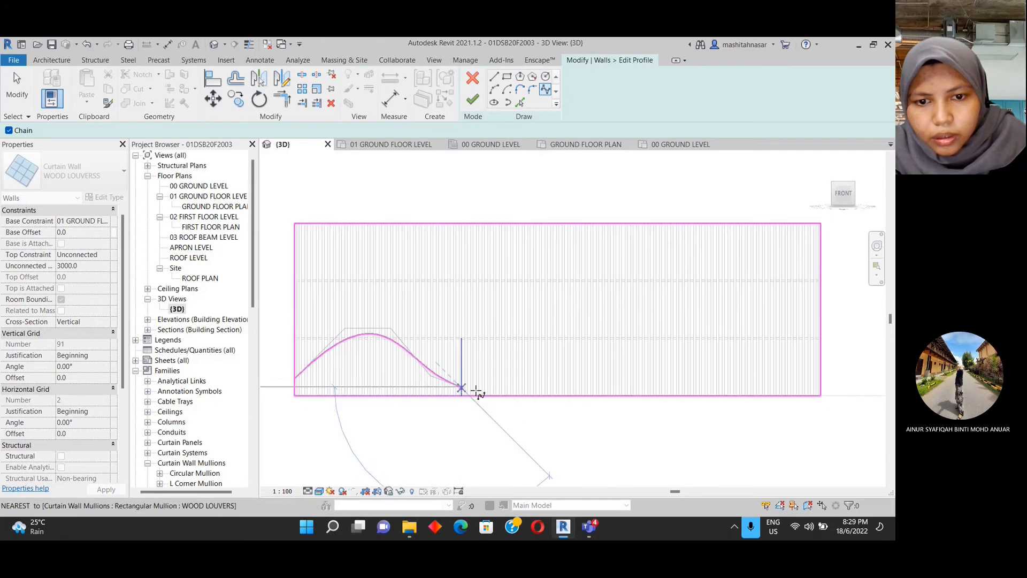
pyautogui.click(765, 400)
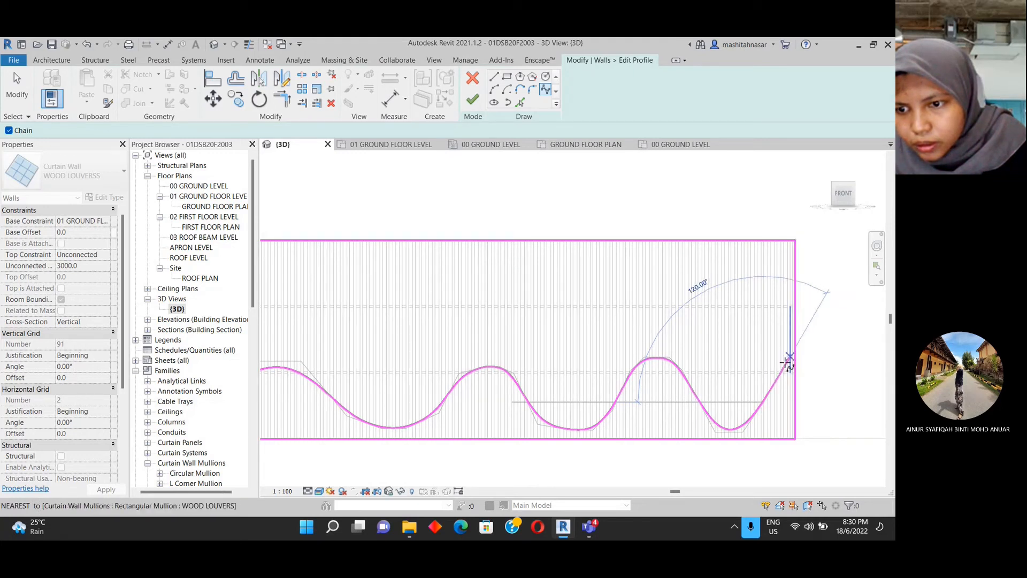
pyautogui.click(777, 381)
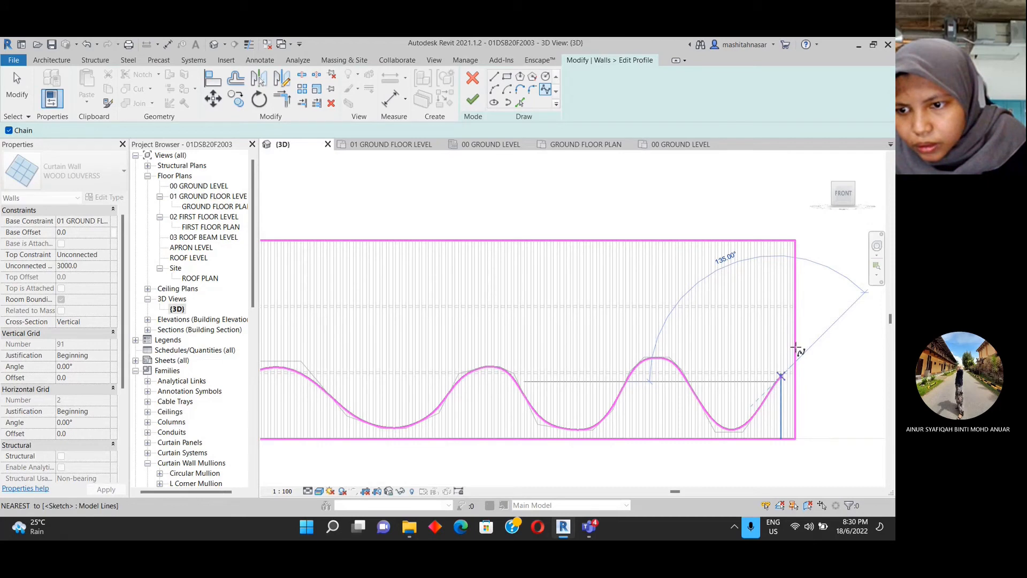
pyautogui.click(796, 348)
pyautogui.press('Escape')
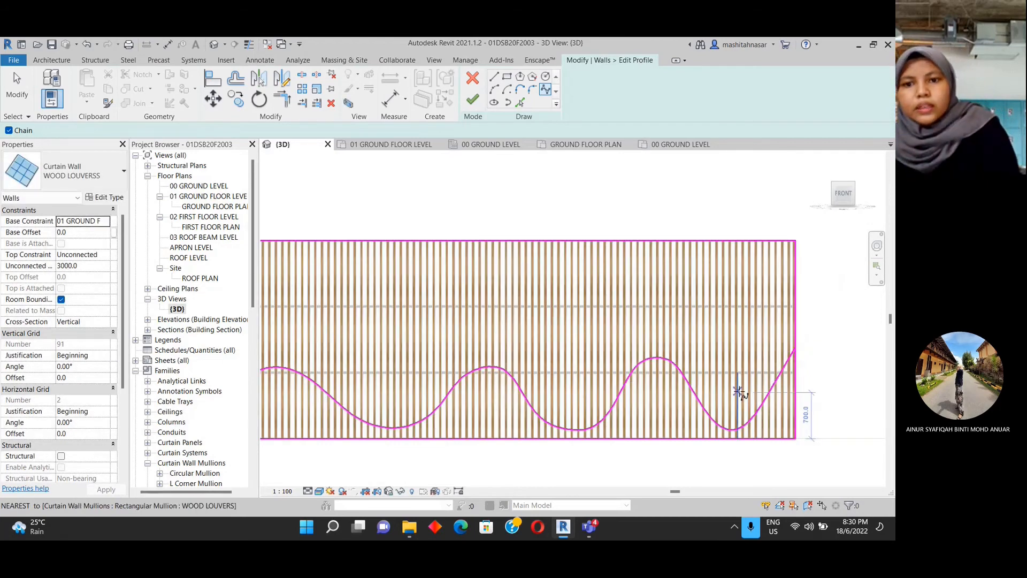
pyautogui.scroll(-3, 739, 390)
pyautogui.scroll(-1, 546, 434)
pyautogui.moveTo(541, 434); pyautogui.dragTo(544, 371, button='middle')
pyautogui.scroll(2, 549, 359)
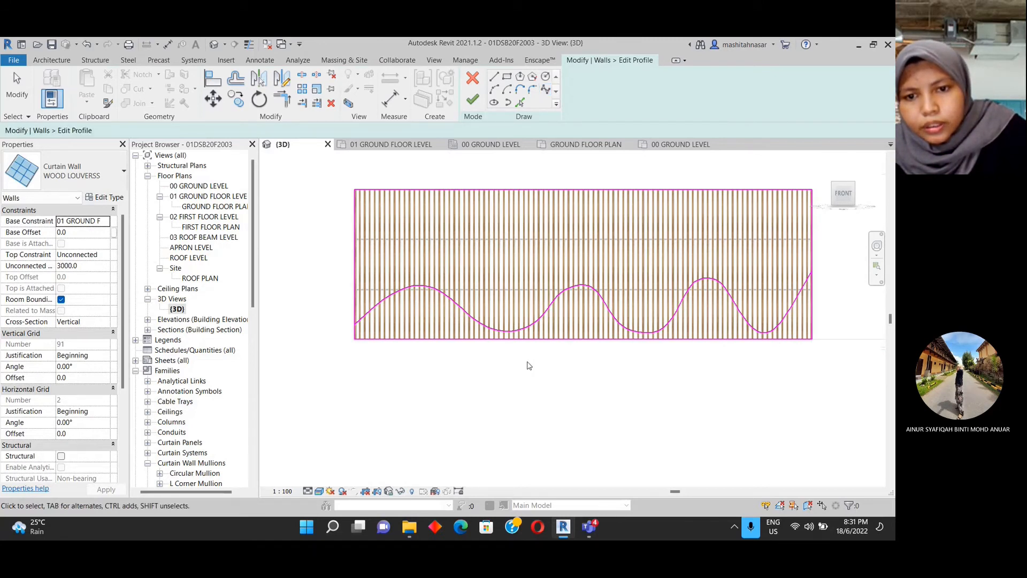
pyautogui.press('Escape')
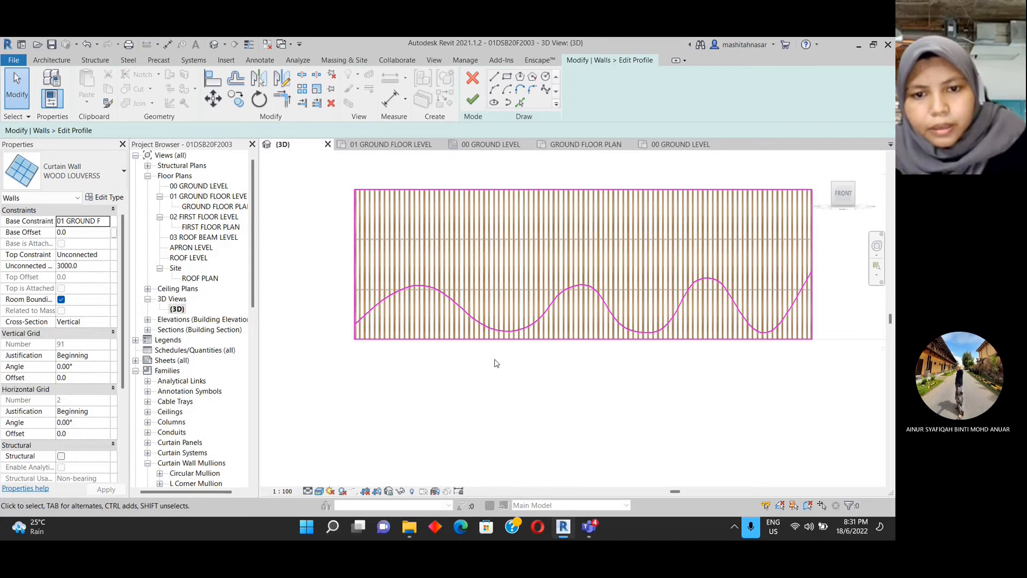
# - Delete the straight bottom line of the louver wall profile
pyautogui.scroll(1, 495, 360)
pyautogui.moveTo(496, 365); pyautogui.dragTo(480, 372, button='middle')
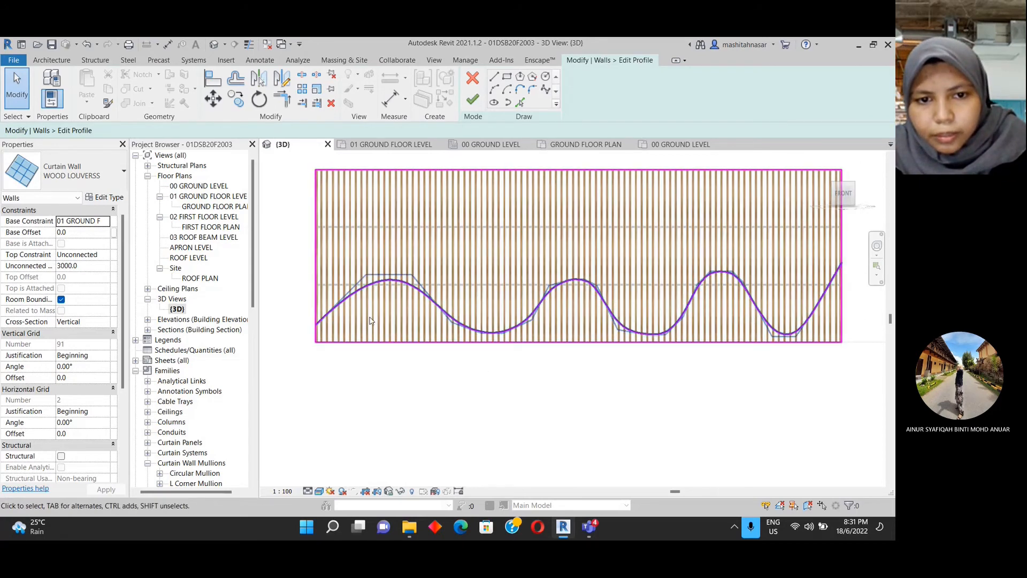
pyautogui.moveTo(641, 391); pyautogui.dragTo(616, 401, button='middle')
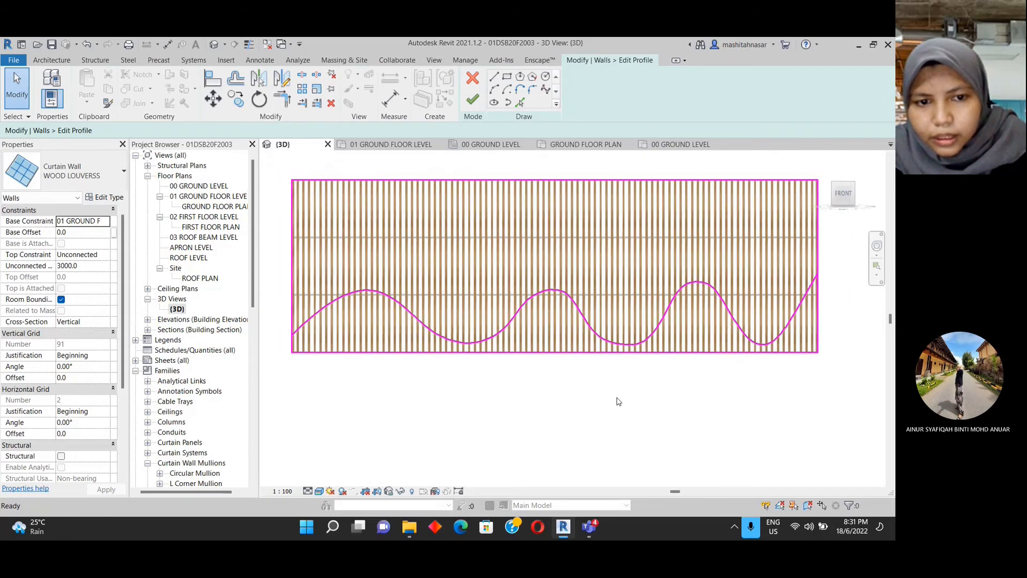
pyautogui.click(602, 356)
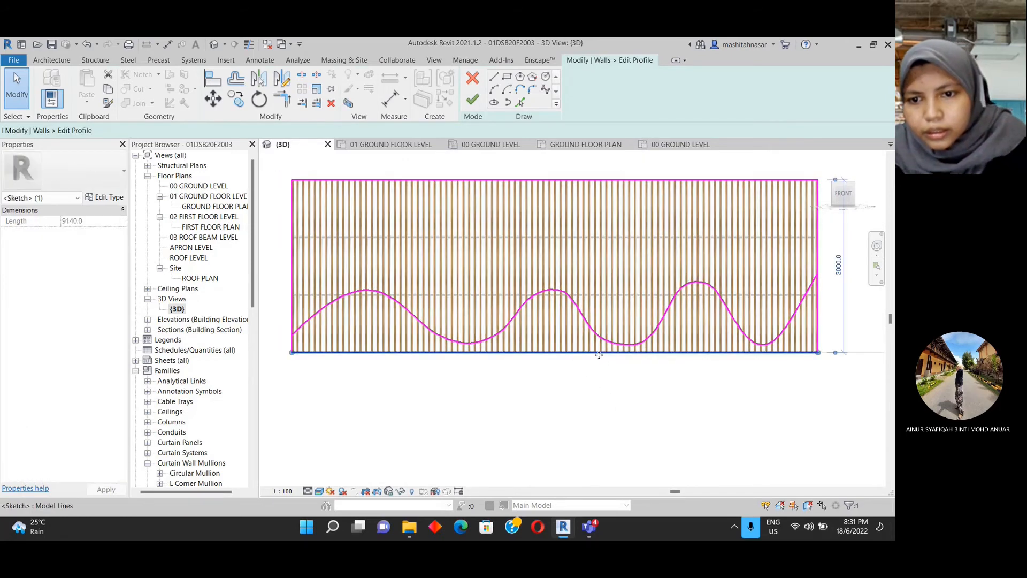
pyautogui.click(595, 385)
pyautogui.moveTo(605, 394); pyautogui.dragTo(616, 394, button='middle')
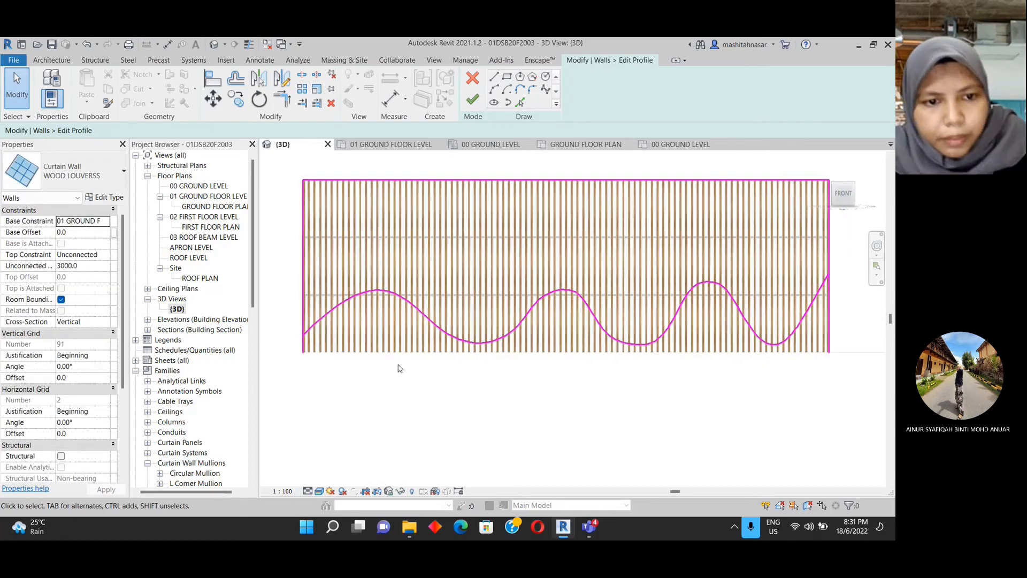
# - Shorten the left edge line of the louver profile so it ends at the wavy spline's left endpoint
pyautogui.click(303, 345)
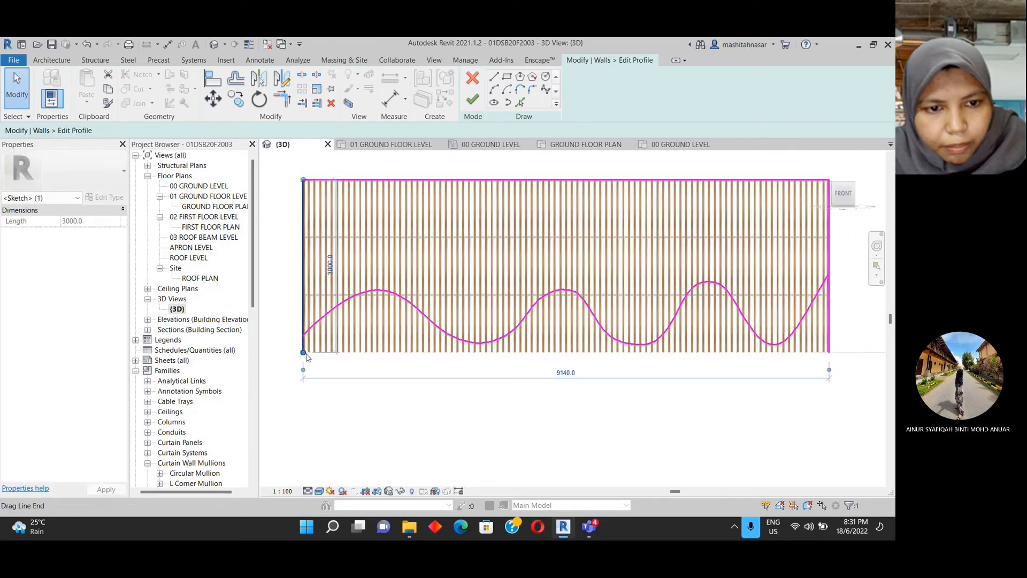
pyautogui.moveTo(317, 362); pyautogui.dragTo(363, 375, button='middle')
pyautogui.scroll(2, 349, 369)
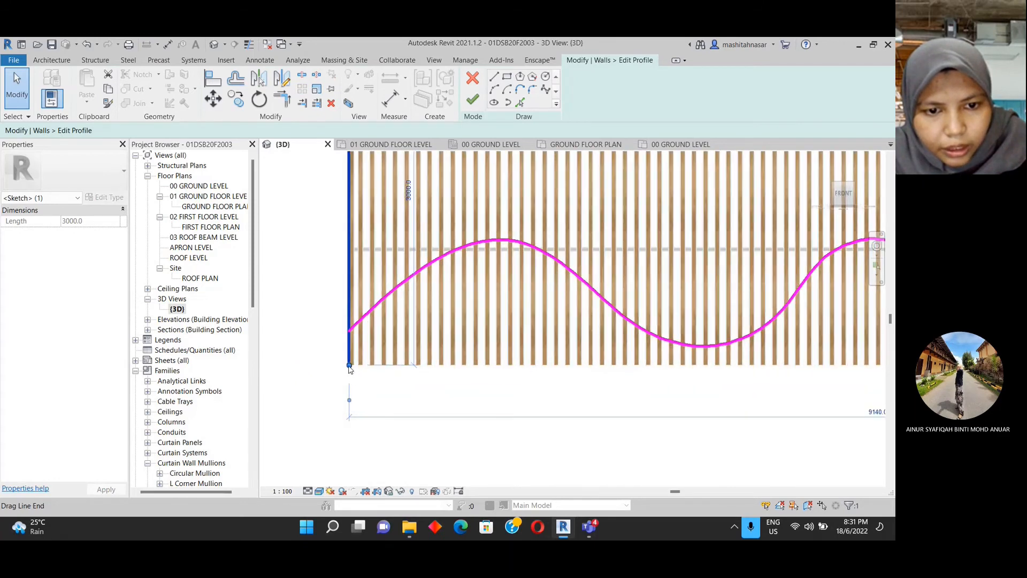
pyautogui.moveTo(348, 368)
pyautogui.mouseDown()
pyautogui.moveTo(349, 328)
pyautogui.moveTo(349, 363)
pyautogui.mouseUp()
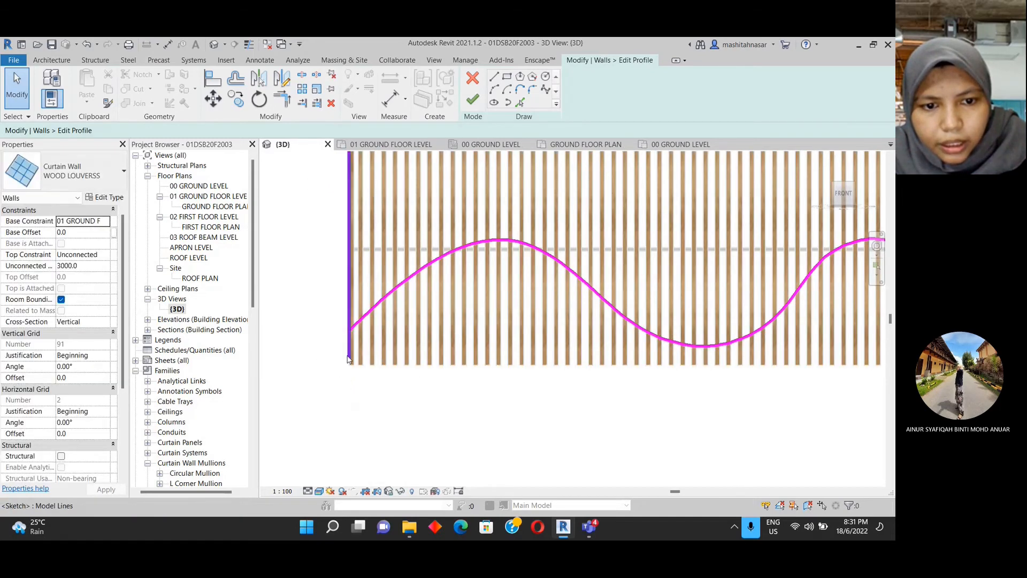
pyautogui.click(349, 358)
pyautogui.moveTo(351, 364); pyautogui.dragTo(350, 330)
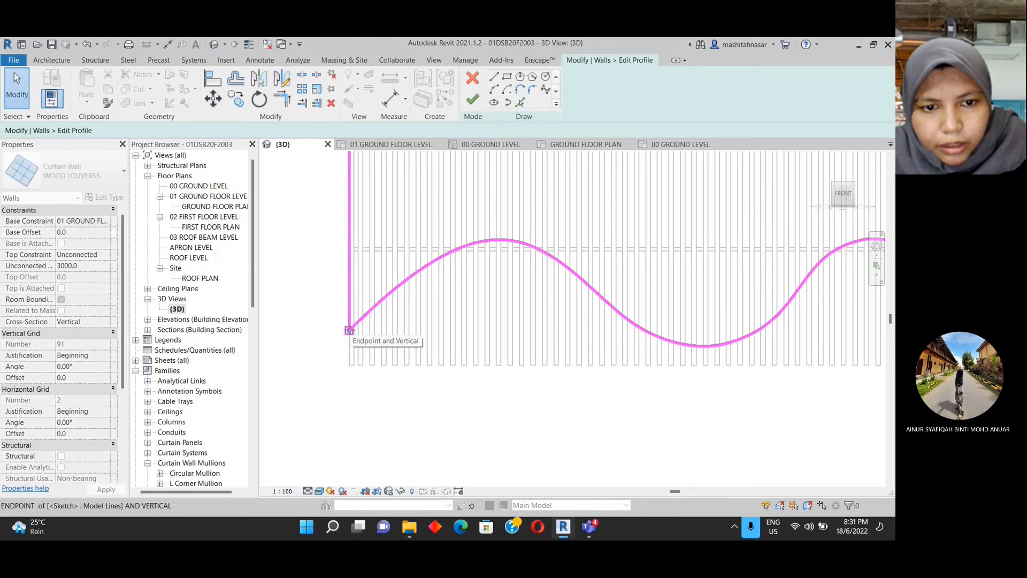
pyautogui.moveTo(350, 330); pyautogui.dragTo(349, 330)
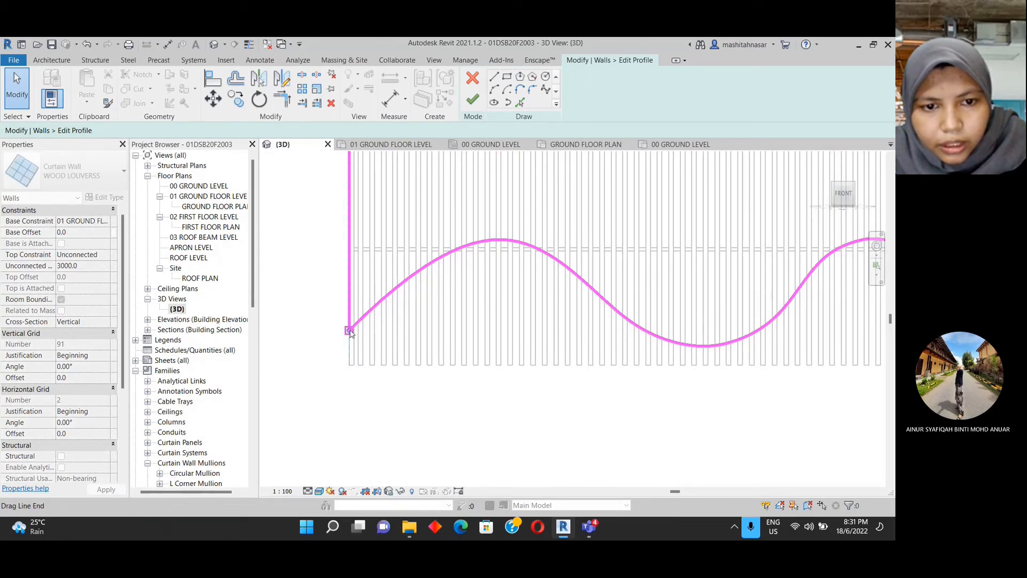
pyautogui.scroll(-3, 364, 385)
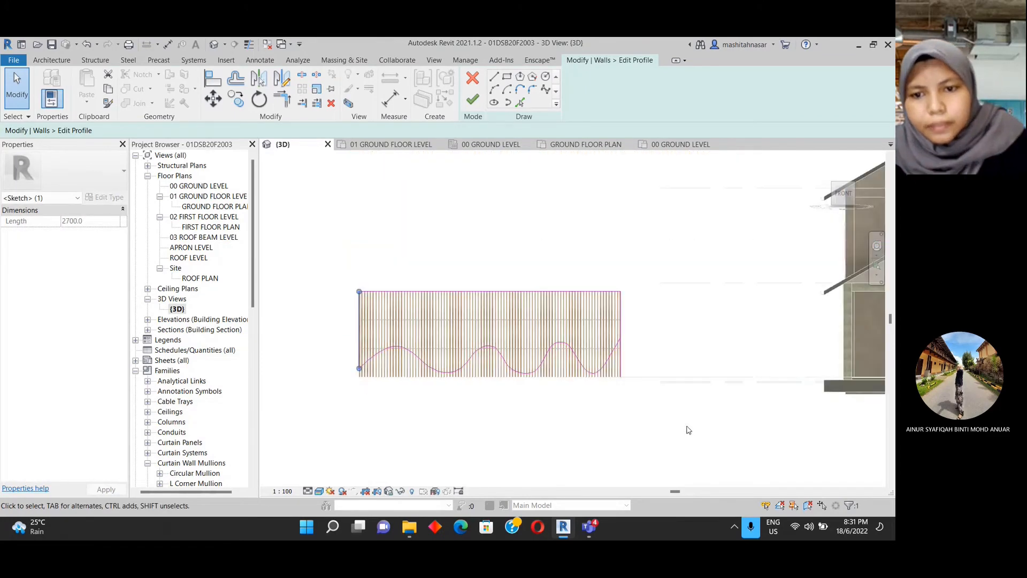
pyautogui.click(686, 425)
# - Shorten the right edge line of the louver profile to the spline's right endpoint and finish the profile edit
pyautogui.scroll(7, 628, 363)
pyautogui.scroll(2, 611, 364)
pyautogui.click(608, 363)
pyautogui.moveTo(607, 422); pyautogui.dragTo(605, 260)
pyautogui.scroll(-3, 640, 291)
pyautogui.moveTo(678, 359); pyautogui.dragTo(807, 366, button='middle')
pyautogui.click(761, 360)
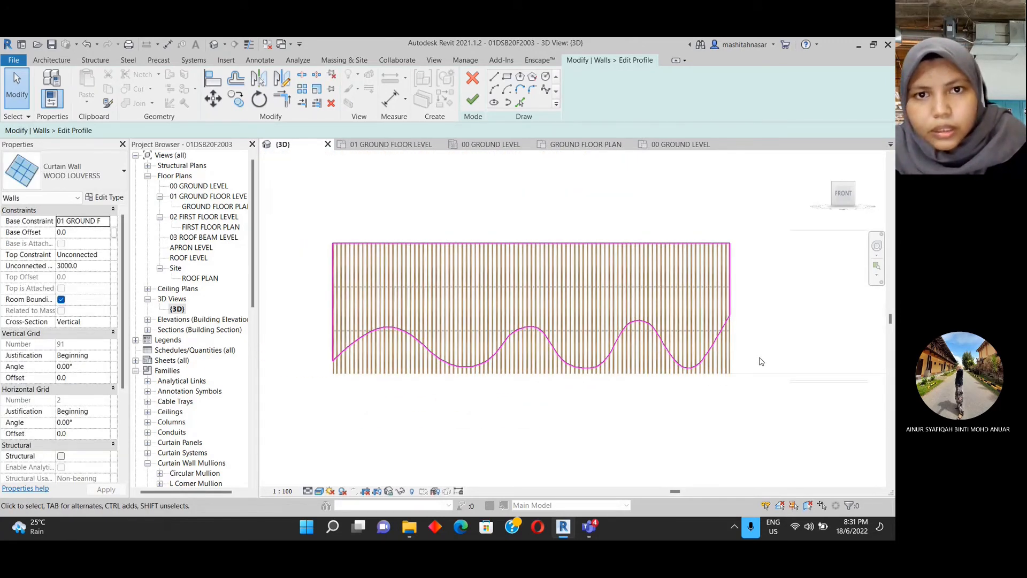
pyautogui.click(473, 98)
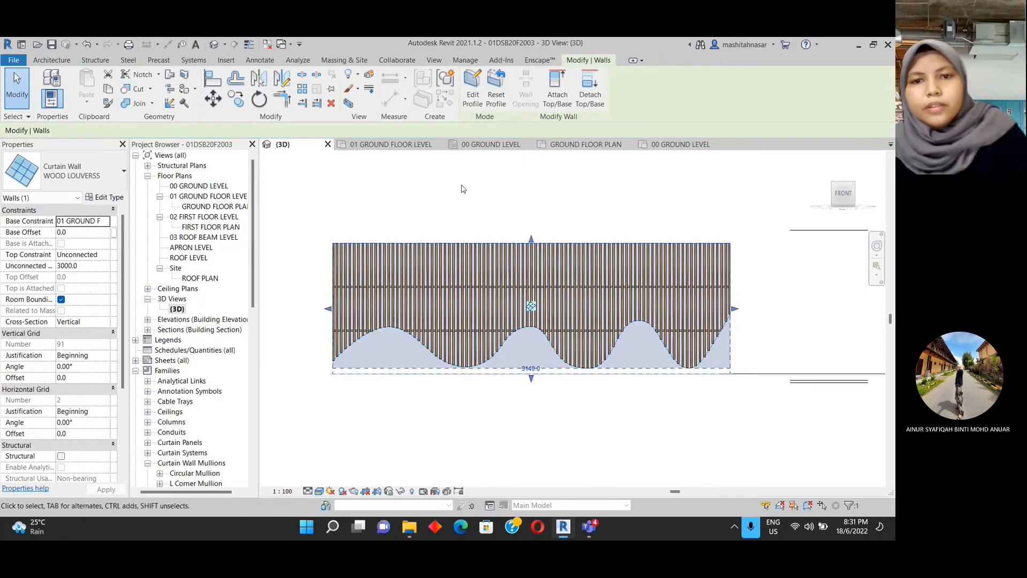
# - In the 01 GROUND FLOOR LEVEL plan, move the louver wall along grid 2 onto the house's front wall, aligning their right ends
pyautogui.scroll(-2, 557, 340)
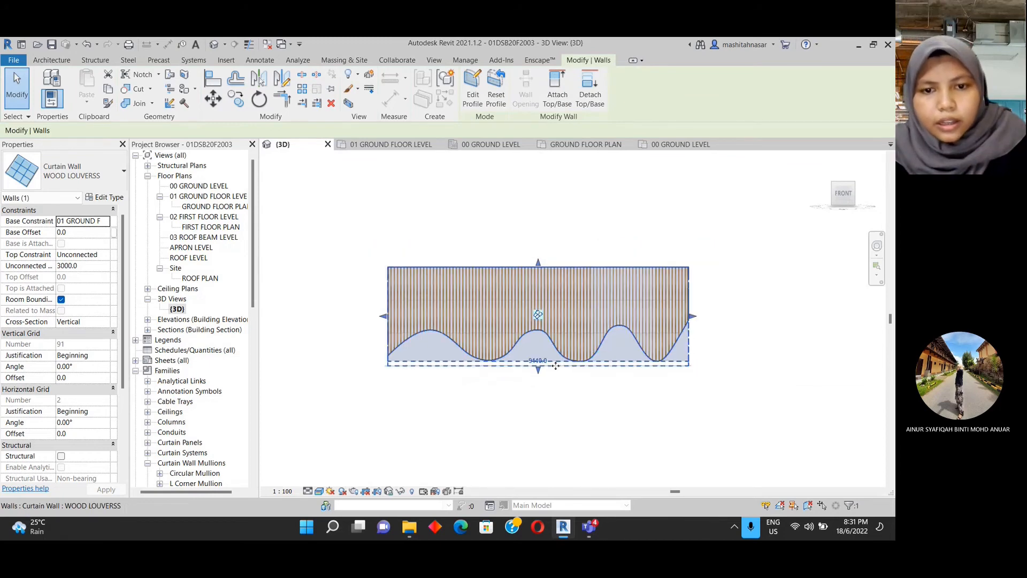
pyautogui.click(529, 404)
pyautogui.keyDown('shift'); pyautogui.moveTo(518, 385); pyautogui.dragTo(571, 394, button='middle'); pyautogui.keyUp('shift')
pyautogui.click(571, 394)
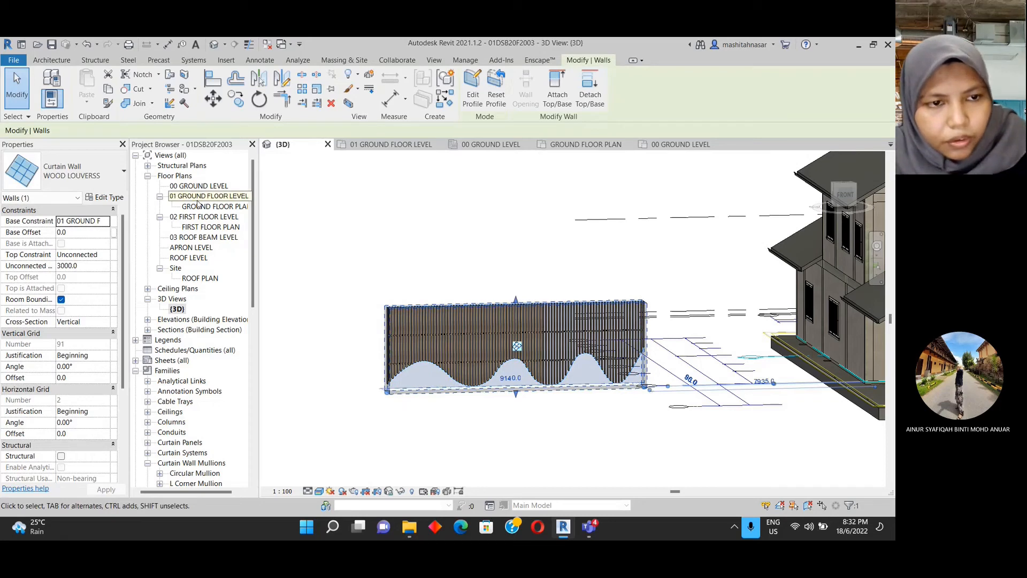
pyautogui.doubleClick(197, 199)
pyautogui.scroll(-2, 410, 367)
pyautogui.scroll(1, 410, 303)
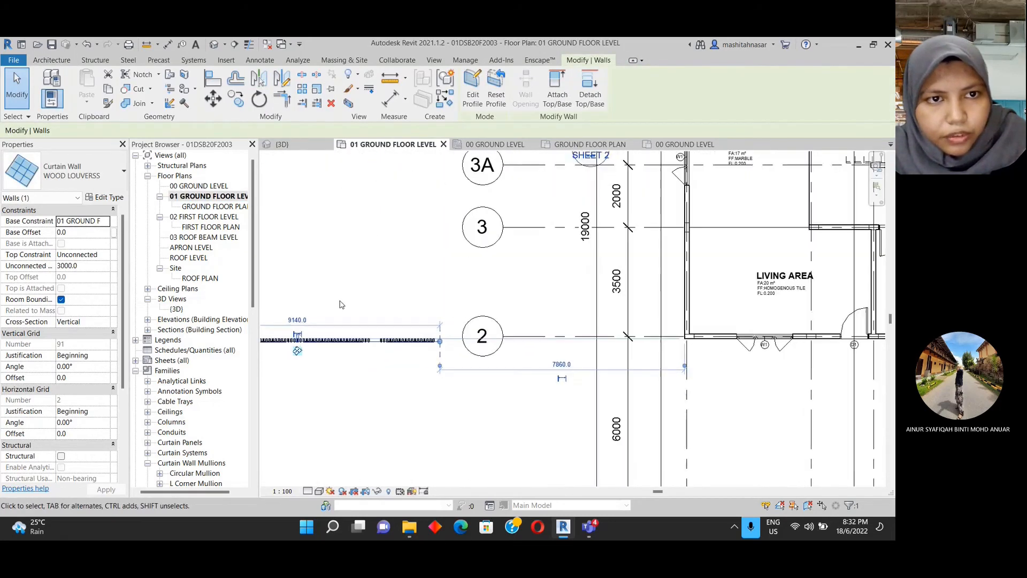
pyautogui.press('m')
pyautogui.press('v')
pyautogui.click(439, 345)
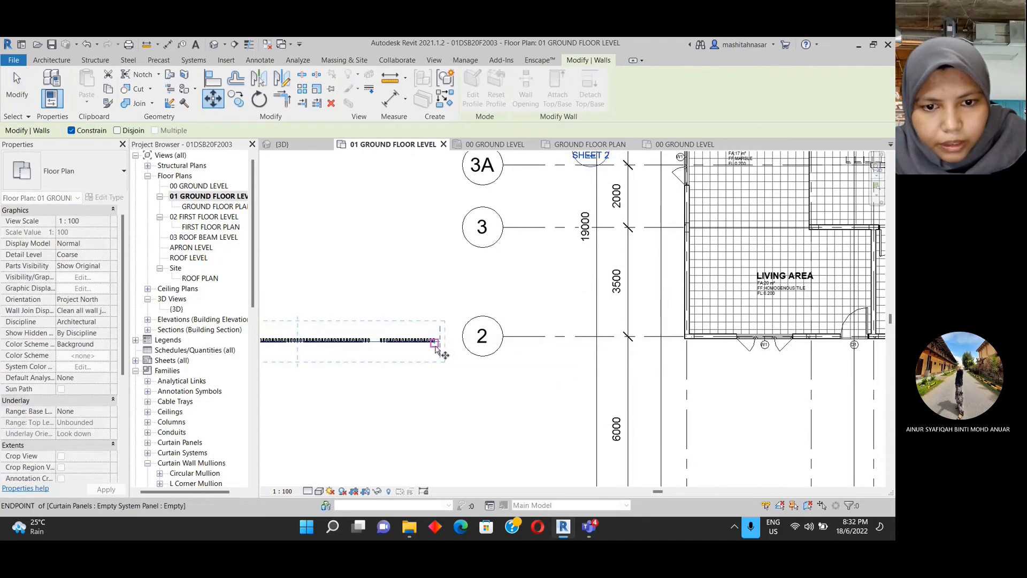
pyautogui.scroll(-4, 443, 347)
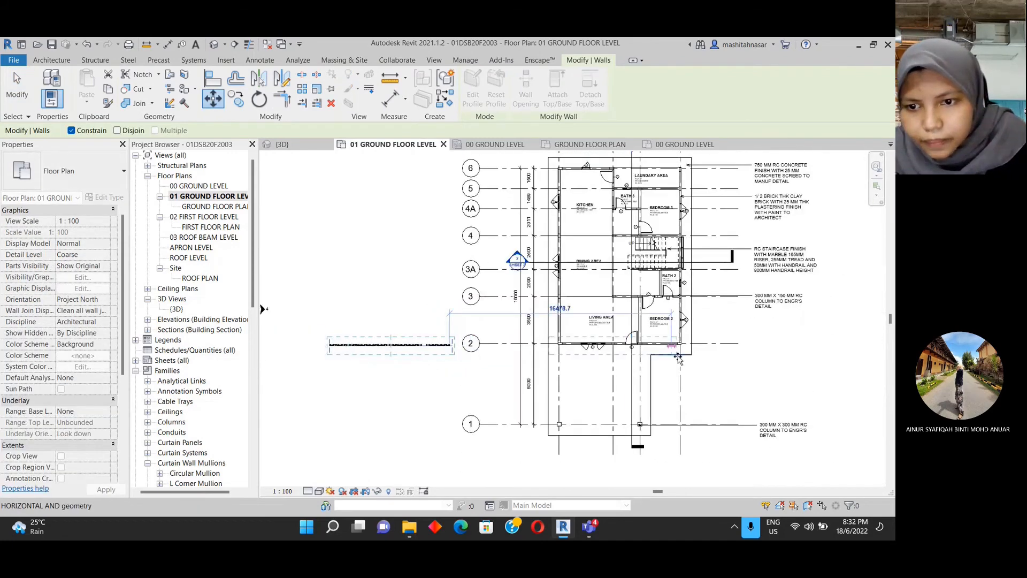
pyautogui.scroll(5, 685, 336)
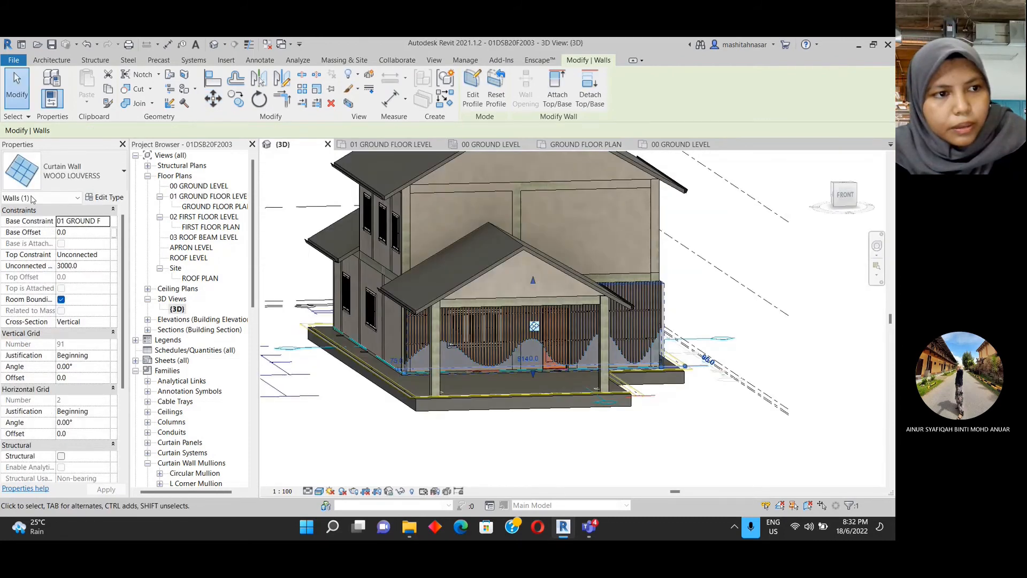
# - In the 3D view, raise the louver wall on the house front by setting its base offset to 5000 mm
pyautogui.click(16, 234)
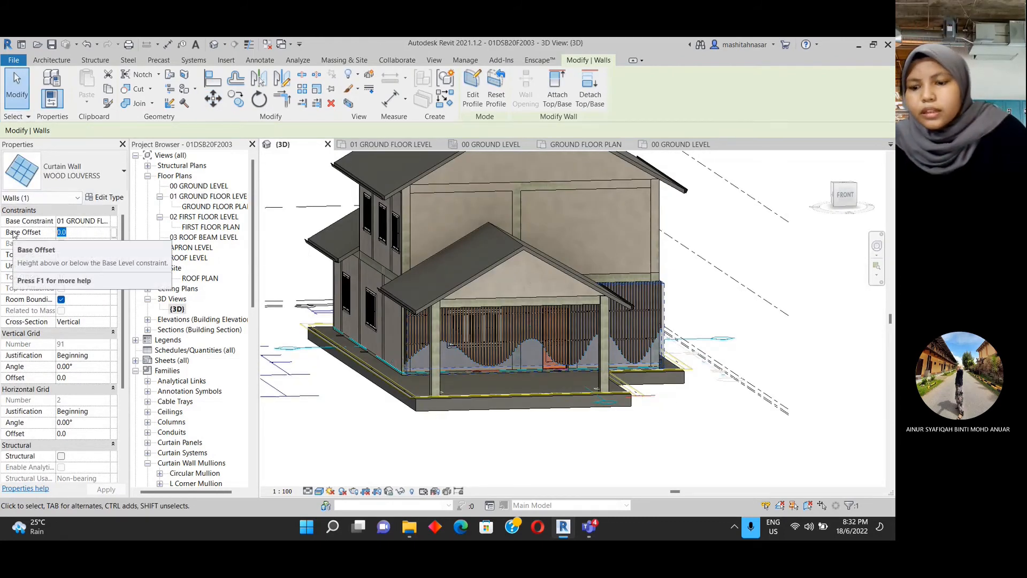
pyautogui.write('5000')
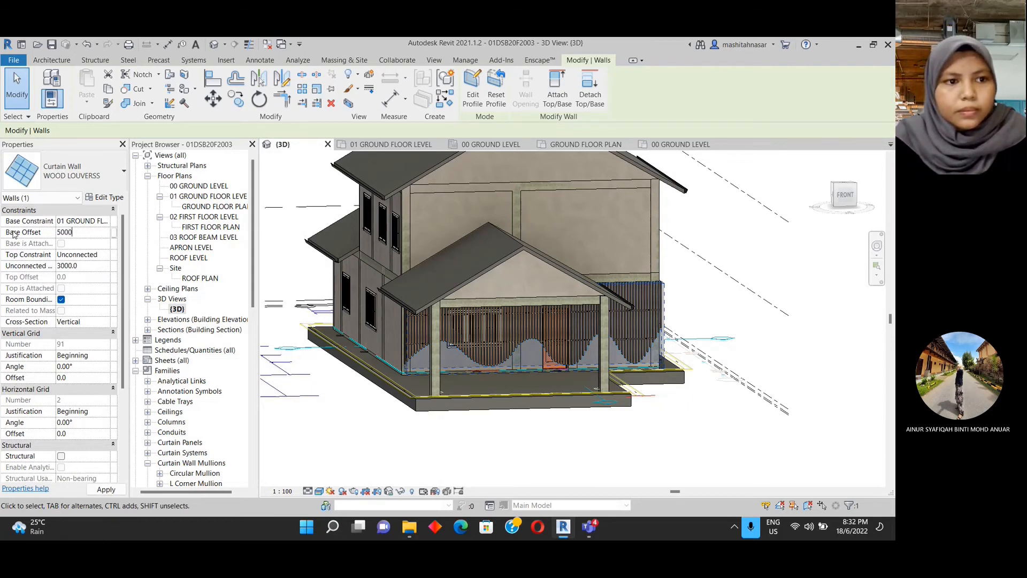
pyautogui.press('Return')
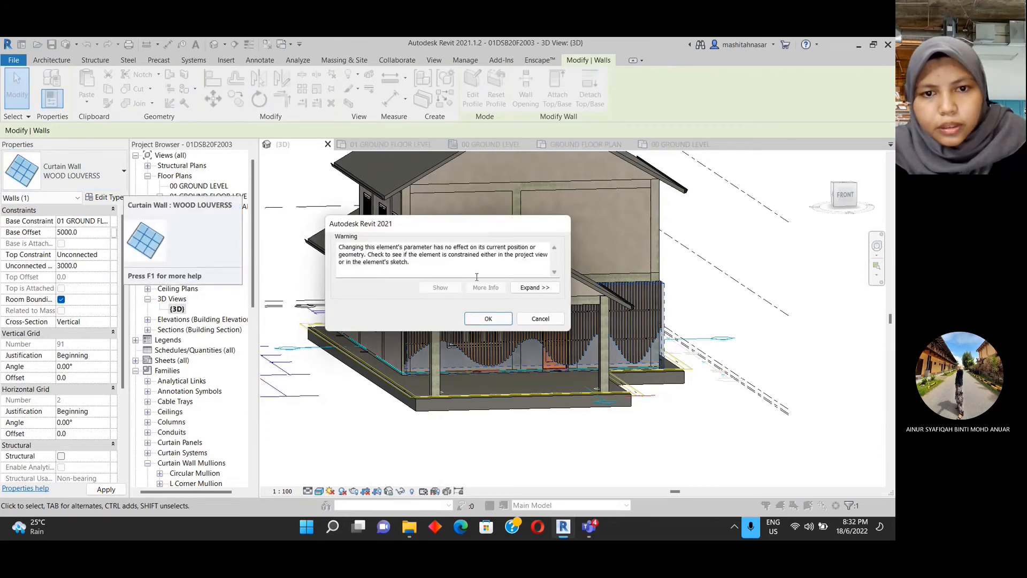
pyautogui.click(479, 318)
pyautogui.keyDown('shift'); pyautogui.moveTo(559, 393); pyautogui.dragTo(320, 341, button='middle'); pyautogui.keyUp('shift')
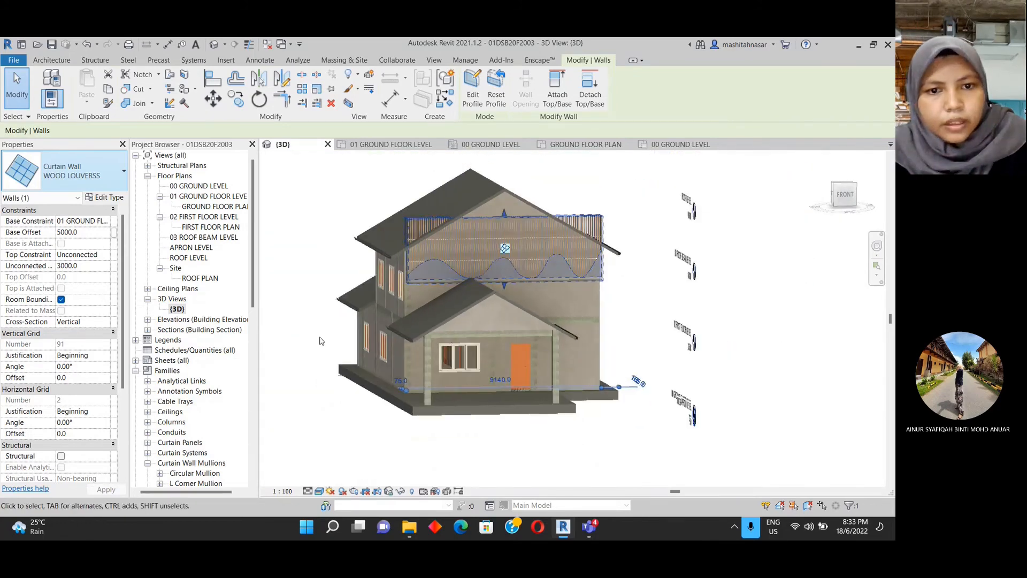
pyautogui.click(320, 341)
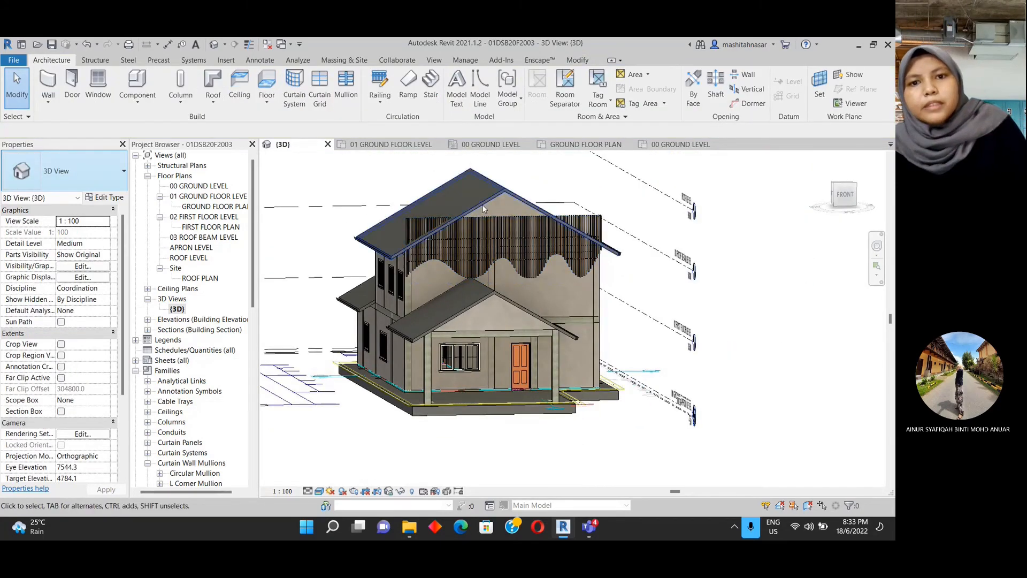
# - Attach the top of the wood louver wall to the upper gable roof
pyautogui.scroll(2, 428, 230)
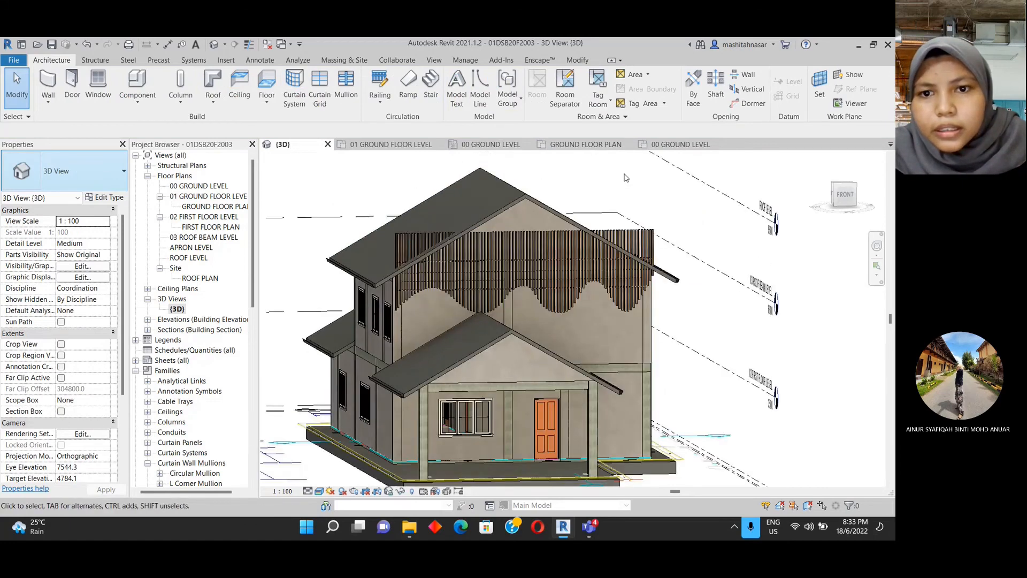
pyautogui.click(625, 234)
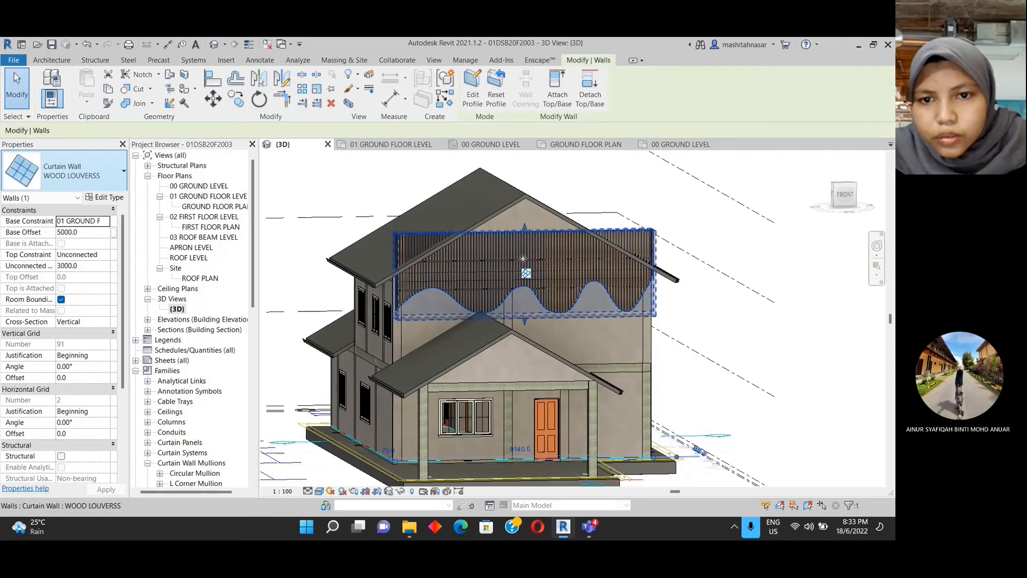
pyautogui.click(560, 92)
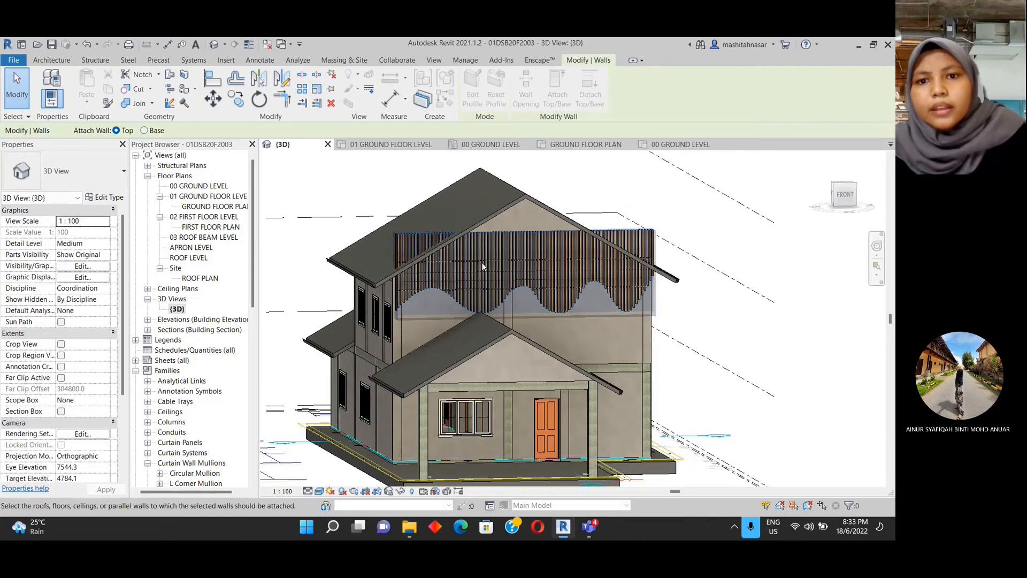
pyautogui.click(534, 200)
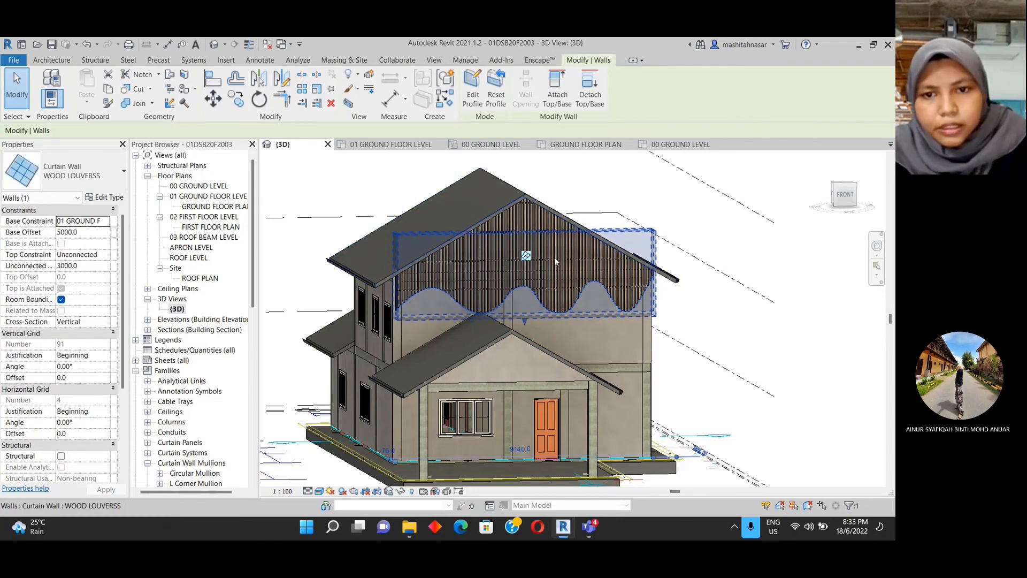
pyautogui.press('Escape')
# - Examine the louver wall under the gable roof from the front, the left side and an angled view of the house
pyautogui.scroll(-2, 649, 308)
pyautogui.keyDown('shift'); pyautogui.moveTo(579, 357); pyautogui.dragTo(571, 273, button='middle'); pyautogui.keyUp('shift')
pyautogui.scroll(3, 627, 291)
pyautogui.scroll(-3, 609, 359)
pyautogui.scroll(4, 547, 339)
pyautogui.click(834, 201)
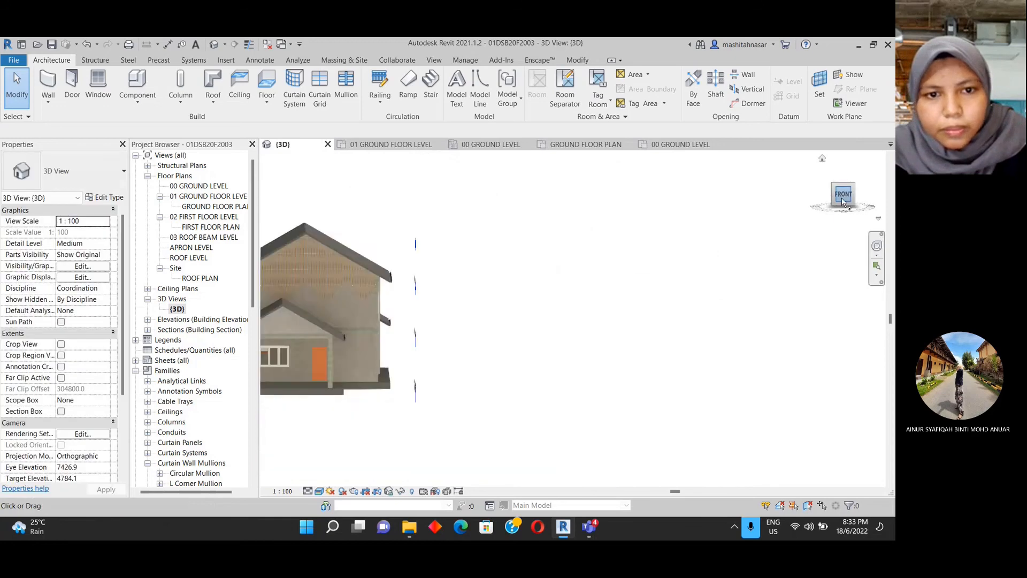
pyautogui.scroll(3, 588, 335)
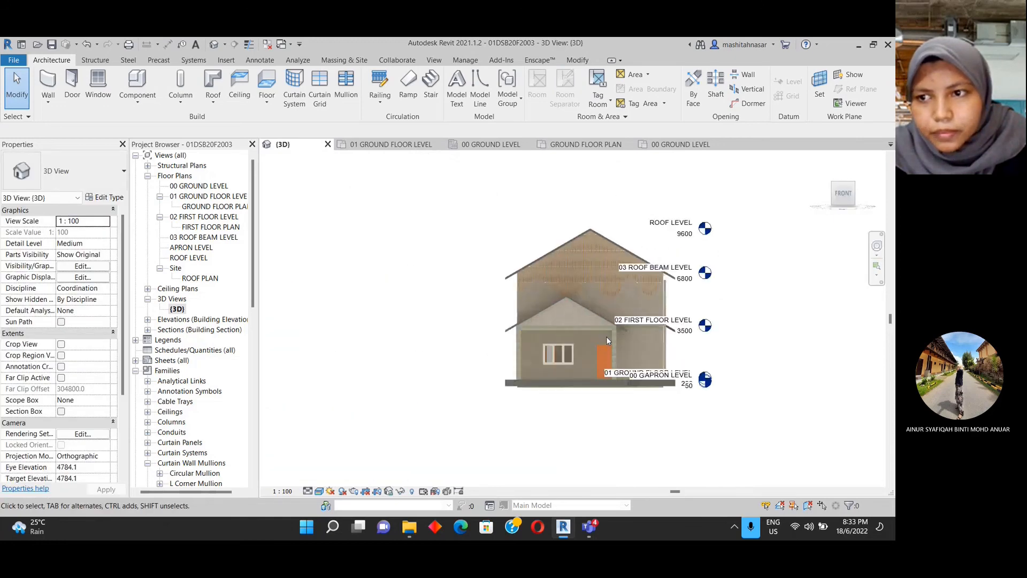
pyautogui.click(855, 195)
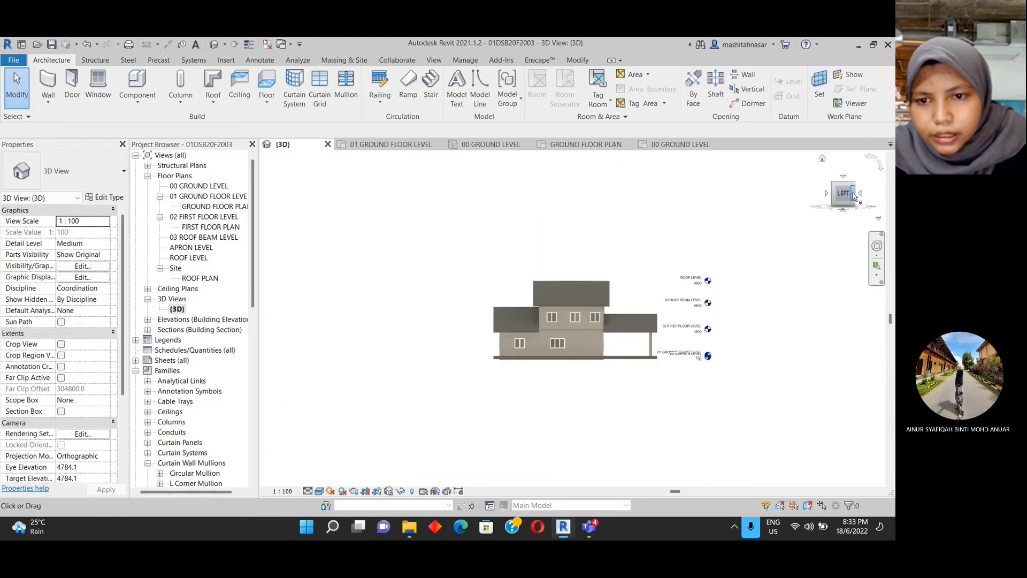
pyautogui.click(855, 197)
pyautogui.scroll(3, 646, 316)
pyautogui.keyDown('shift'); pyautogui.moveTo(647, 316); pyautogui.dragTo(636, 360, button='middle'); pyautogui.keyUp('shift')
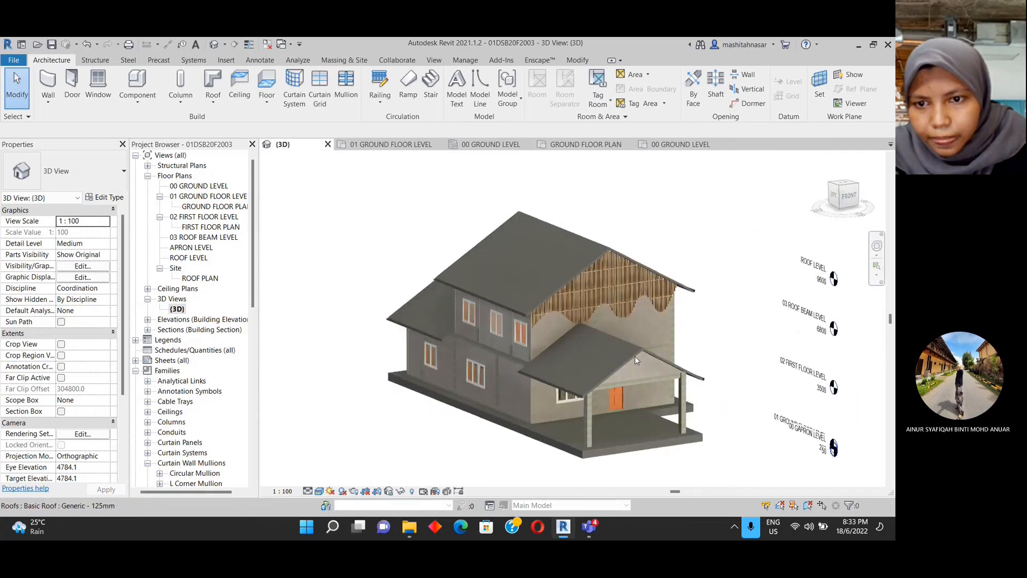
pyautogui.scroll(3, 686, 325)
pyautogui.keyDown('shift'); pyautogui.moveTo(686, 325); pyautogui.dragTo(648, 312, button='middle'); pyautogui.keyUp('shift')
pyautogui.scroll(-2, 663, 308)
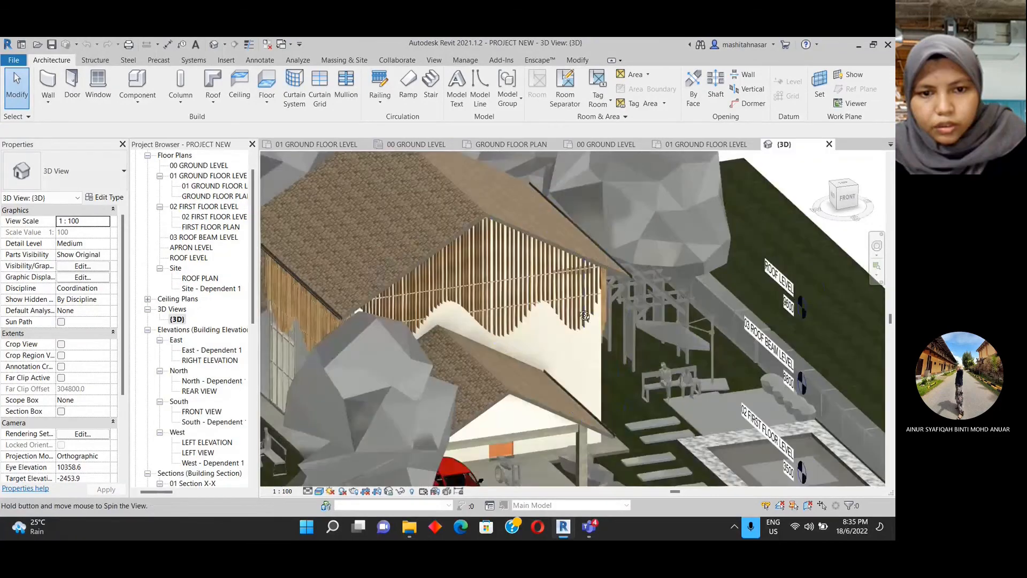
# - Examine the wavy wood louvers on the front and side walls of the PROJECT NEW house in its 3D view
pyautogui.keyDown('shift'); pyautogui.moveTo(535, 292); pyautogui.dragTo(484, 279, button='middle'); pyautogui.keyUp('shift')
pyautogui.scroll(1, 556, 331)
pyautogui.keyDown('shift'); pyautogui.moveTo(567, 336); pyautogui.dragTo(551, 326, button='middle'); pyautogui.keyUp('shift')
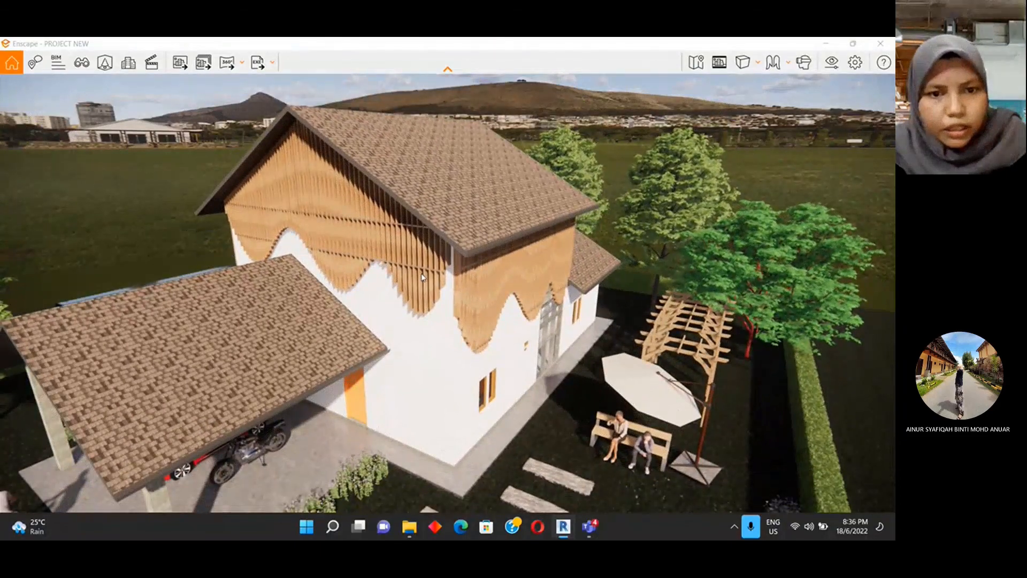
# - Inspect the rendered house and its wood louvers from the front corner in Enscape, and close the render window
pyautogui.moveTo(425, 270); pyautogui.dragTo(438, 303, button='right')
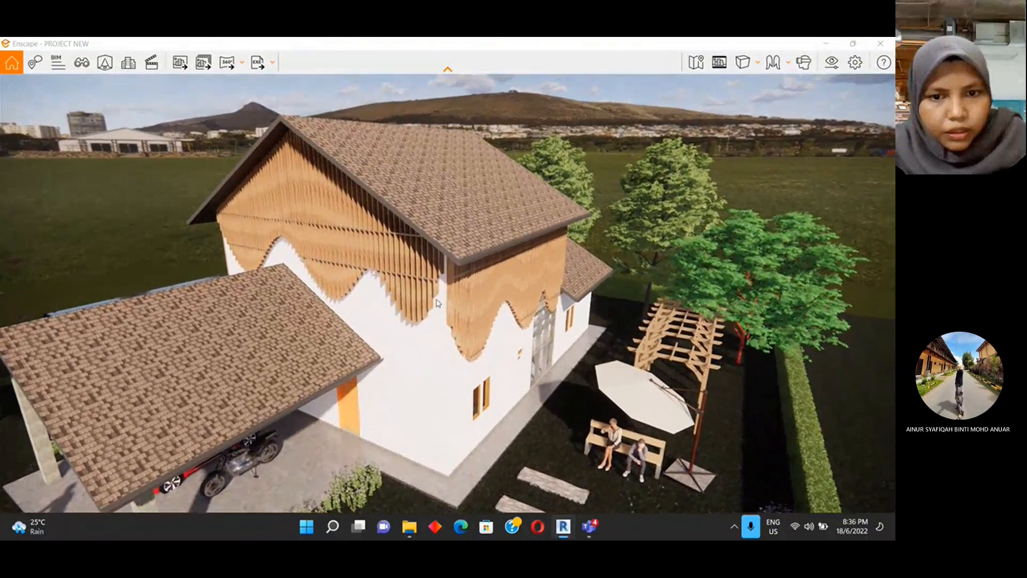
pyautogui.scroll(-4, 439, 303)
pyautogui.moveTo(439, 303); pyautogui.dragTo(464, 285)
pyautogui.scroll(1, 464, 285)
pyautogui.moveTo(464, 285); pyautogui.dragTo(446, 312, button='middle')
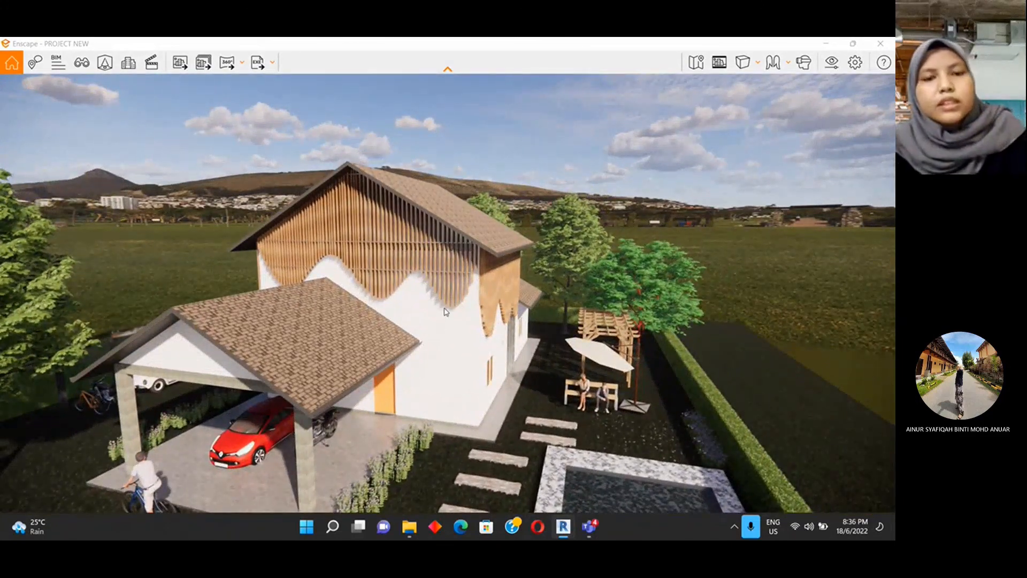
pyautogui.click(883, 45)
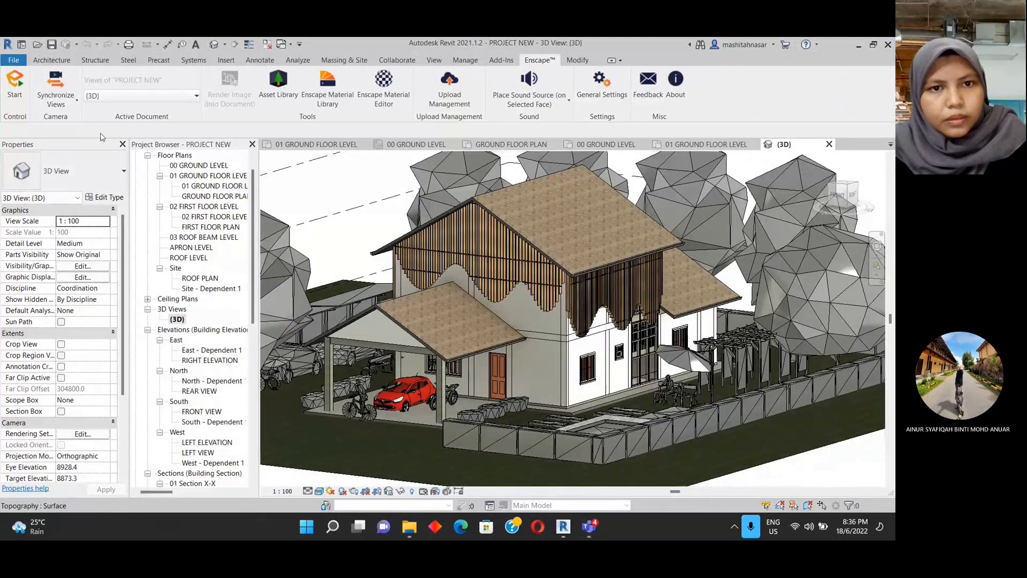
# - Bring up the list of recently opened Revit projects
pyautogui.moveTo(567, 527)
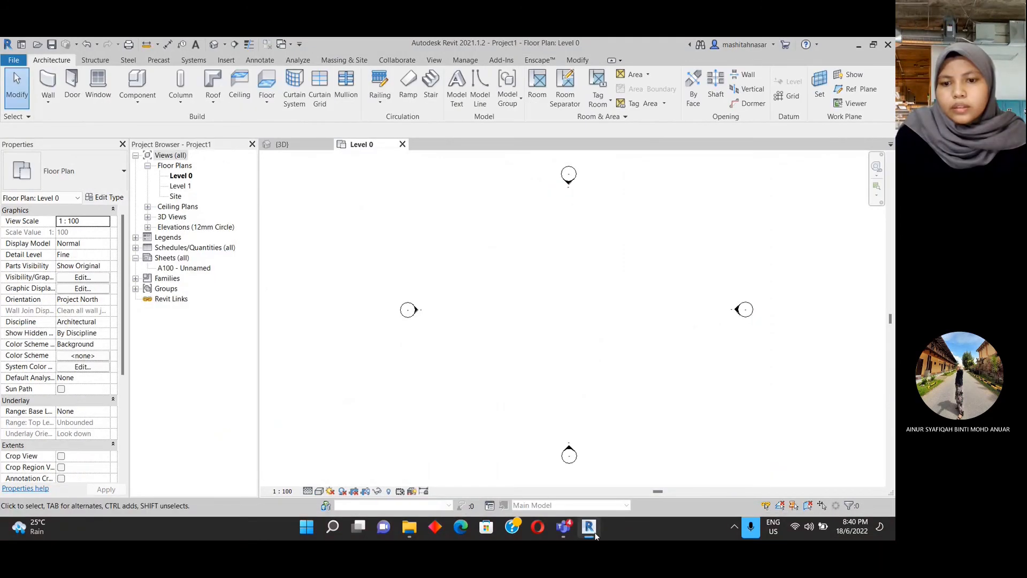
pyautogui.rightClick(596, 529)
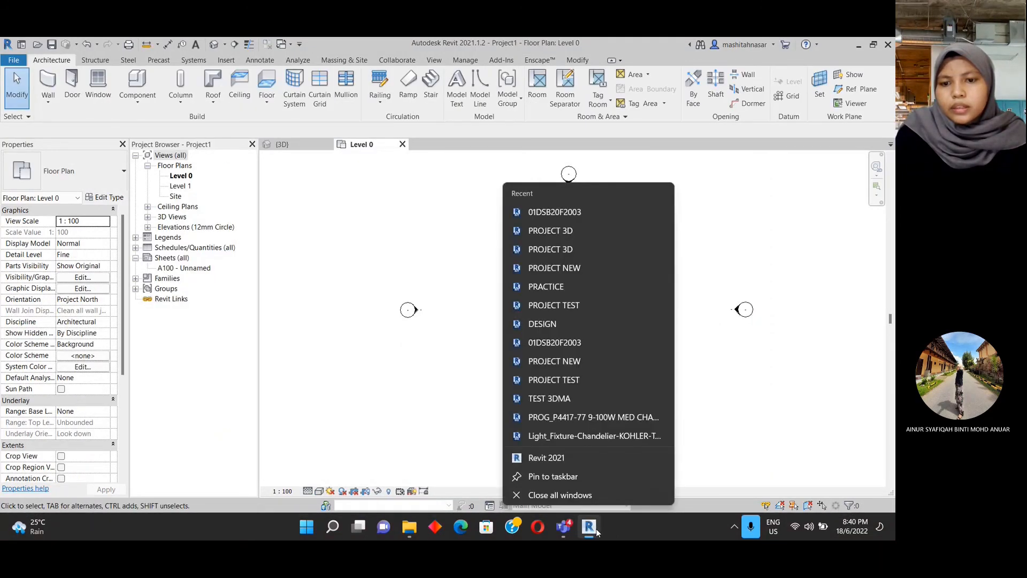